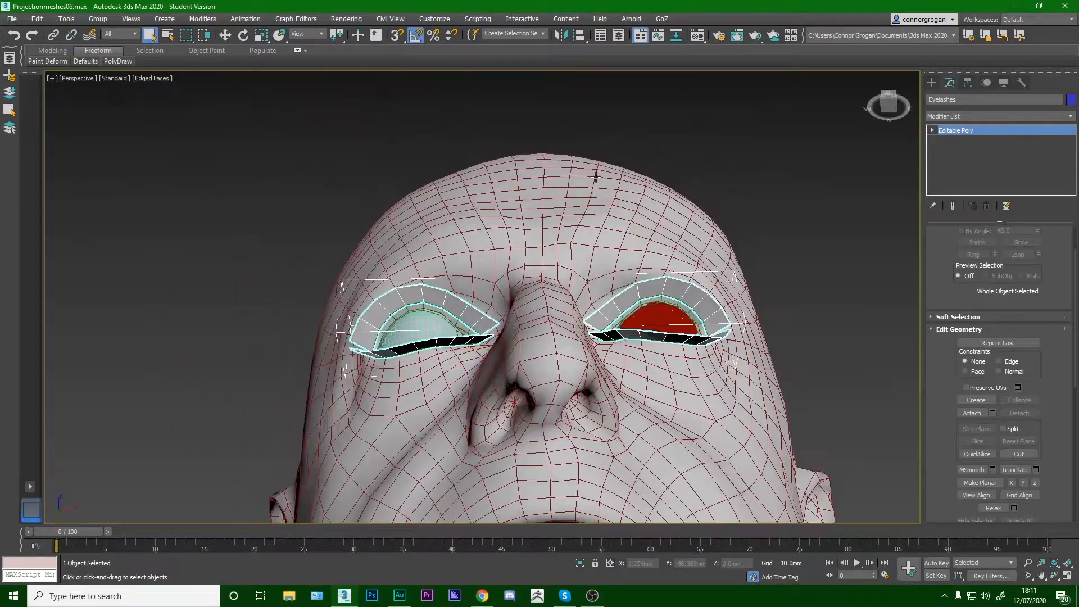
# Apply an Unwrap UVW modifier to the Eyelashes object and open its UV editor.
pyautogui.scroll(5, 450, 365)
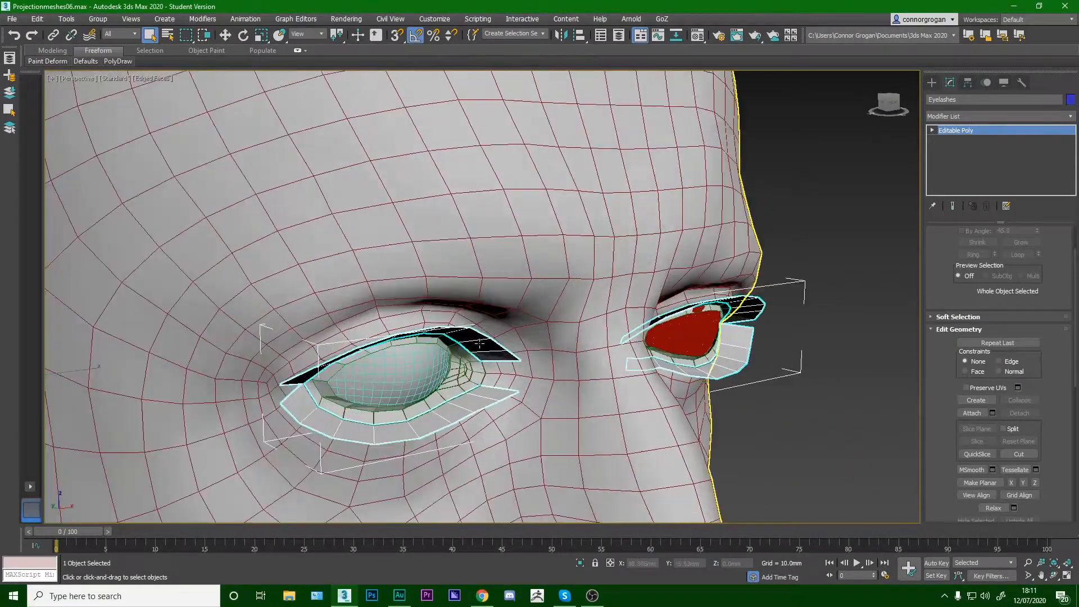
pyautogui.click(449, 368)
pyautogui.scroll(-2, 512, 354)
pyautogui.keyDown('alt'); pyautogui.moveTo(512, 354); pyautogui.dragTo(436, 319, button='middle'); pyautogui.keyUp('alt')
pyautogui.click(436, 320)
pyautogui.keyDown('alt'); pyautogui.moveTo(602, 265); pyautogui.dragTo(634, 286, button='middle'); pyautogui.keyUp('alt')
pyautogui.scroll(-2, 589, 281)
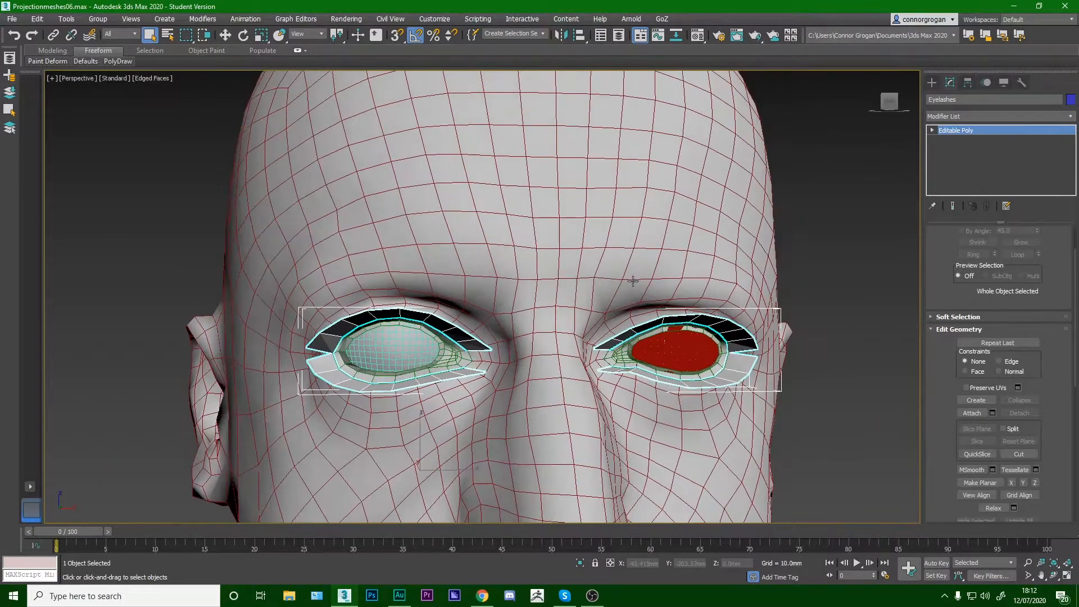
pyautogui.click(979, 115)
pyautogui.press('u')
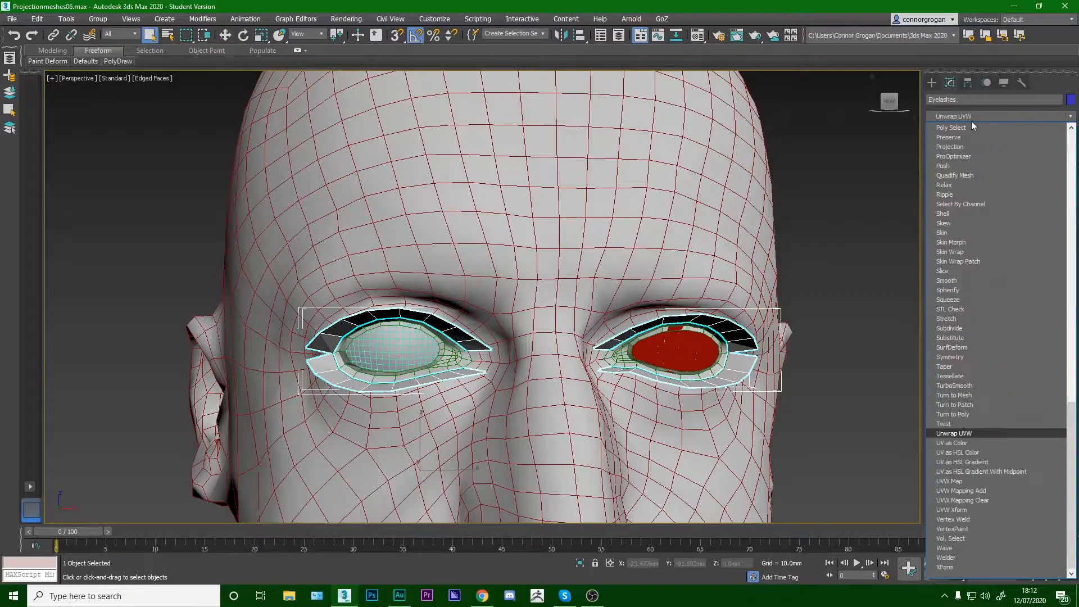
pyautogui.click(993, 433)
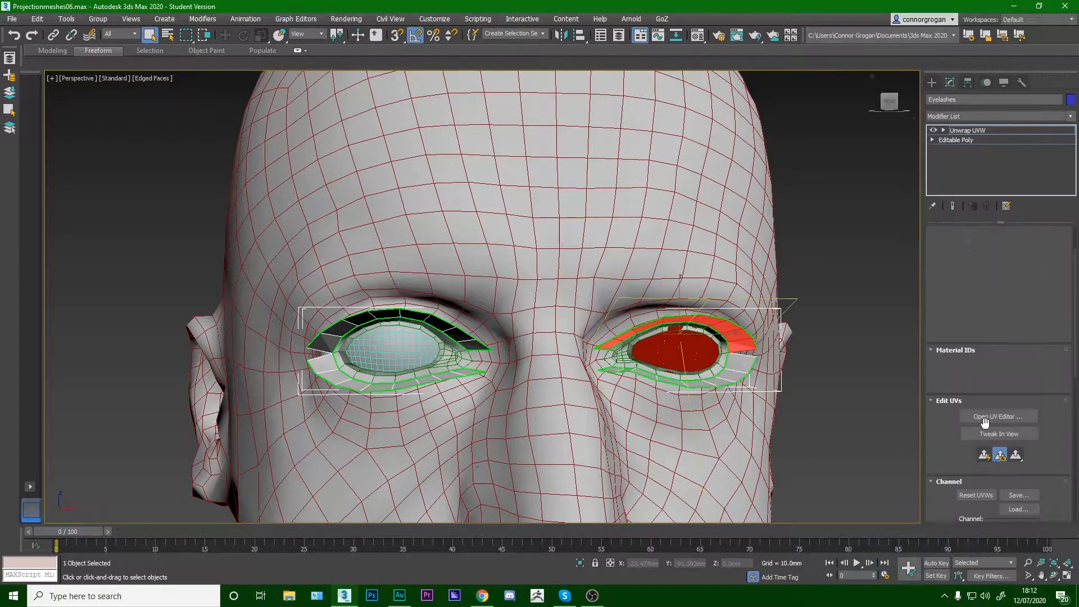
pyautogui.click(1000, 416)
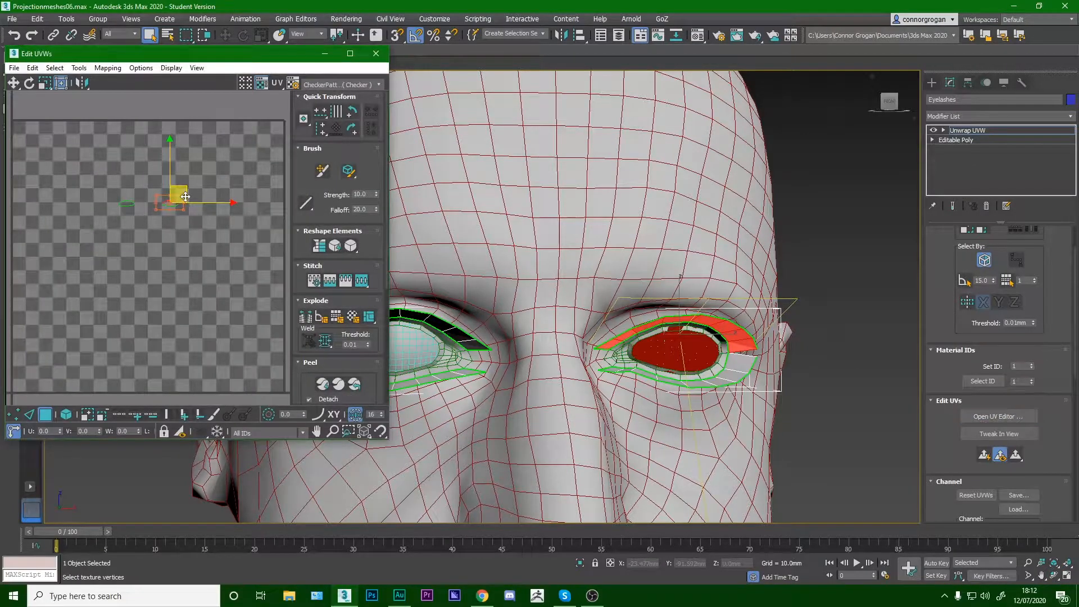
# Select all the eyelash UVs and inspect their existing layout on the checker tile.
pyautogui.scroll(5, 186, 190)
pyautogui.moveTo(135, 240); pyautogui.dragTo(185, 250, button='middle')
pyautogui.hotkey('ctrl', 'a')
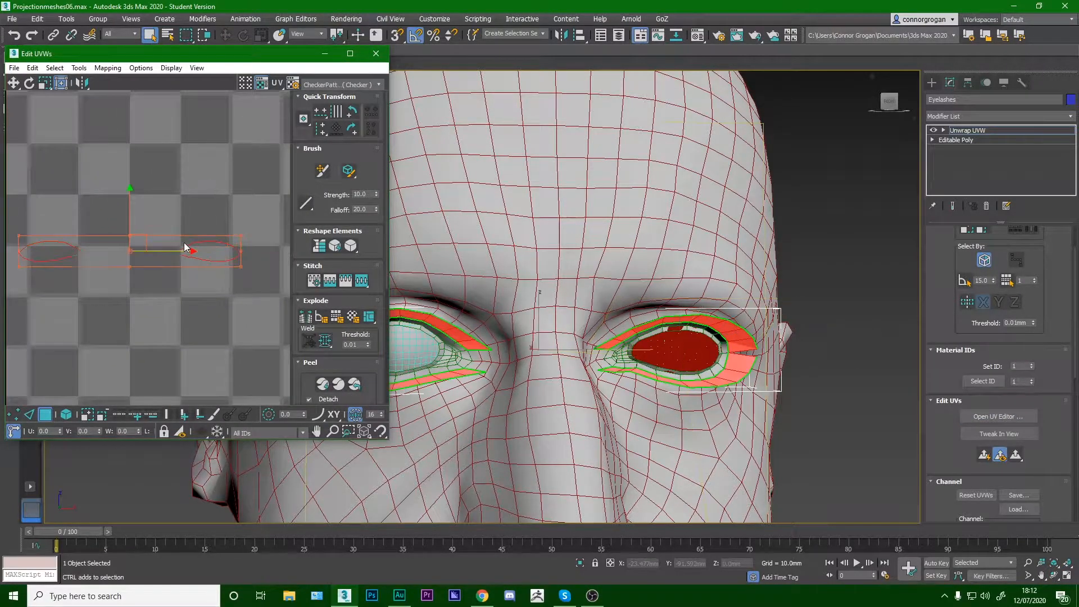
pyautogui.scroll(-9, 187, 236)
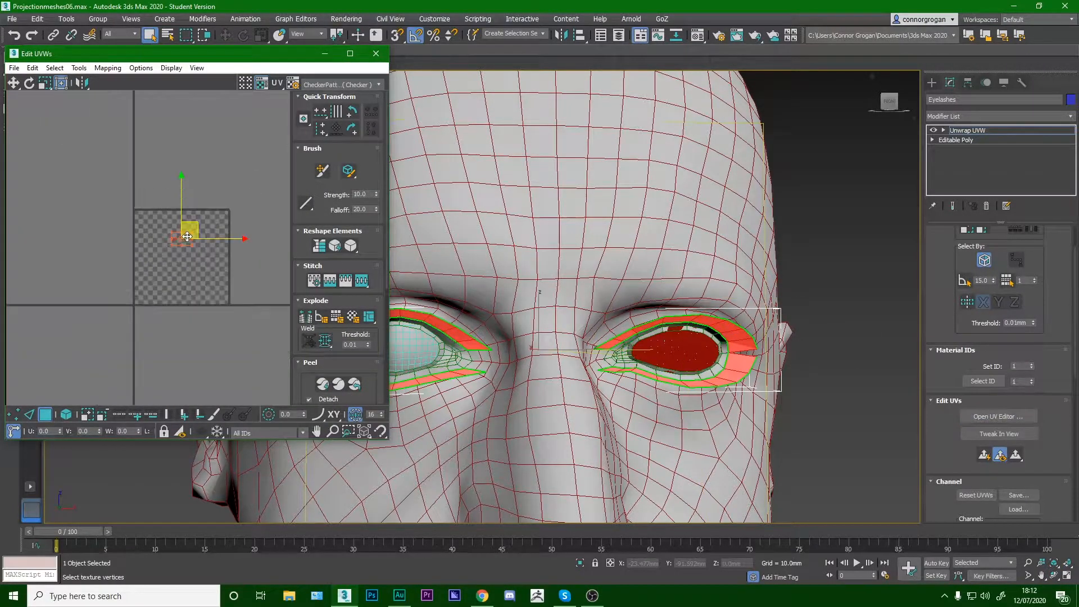
pyautogui.scroll(3, 703, 320)
# Enable selection by element and select the whole upper lash strip above the red eye.
pyautogui.click(705, 319)
pyautogui.scroll(3, 1006, 295)
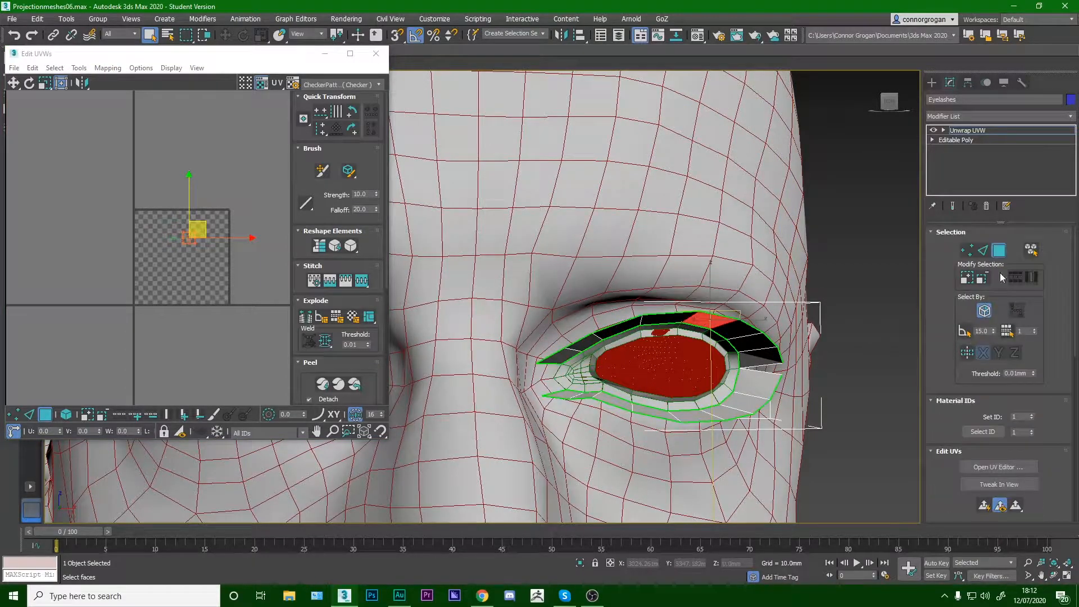
pyautogui.click(1031, 250)
pyautogui.click(763, 335)
pyautogui.scroll(-3, 745, 336)
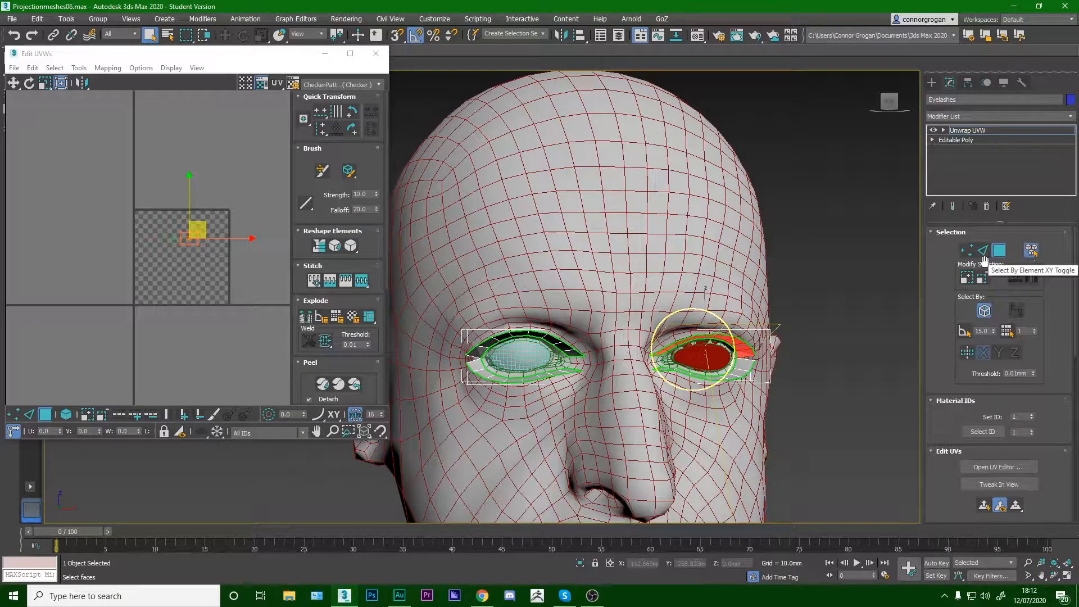
pyautogui.press('z')
# Unwrap the red eye's upper lash strip with Pelt Map, relax it and commit the result.
pyautogui.scroll(-5, 1015, 416)
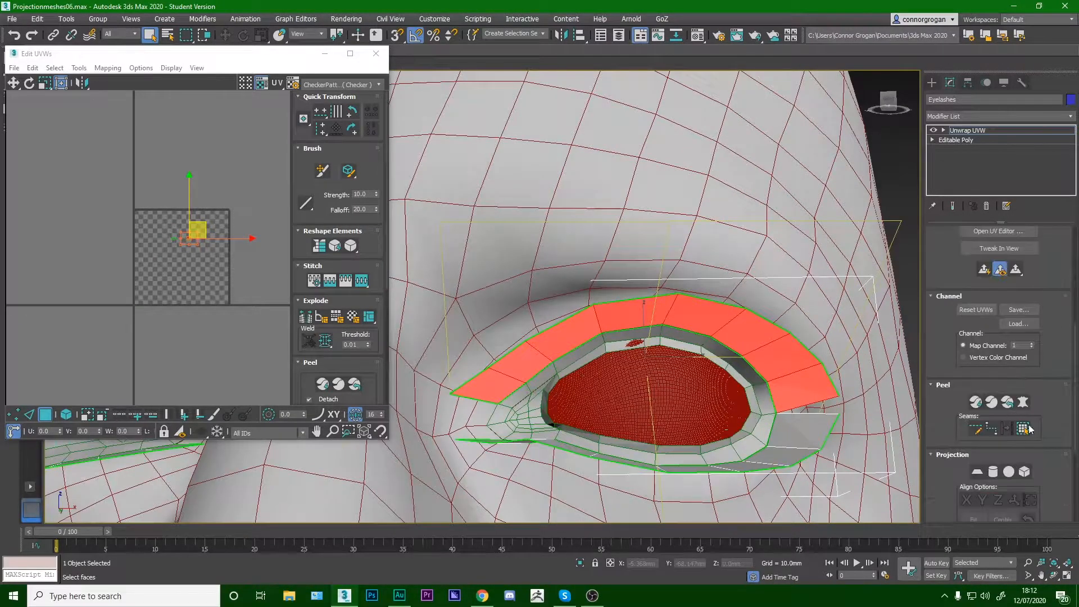
pyautogui.click(1022, 403)
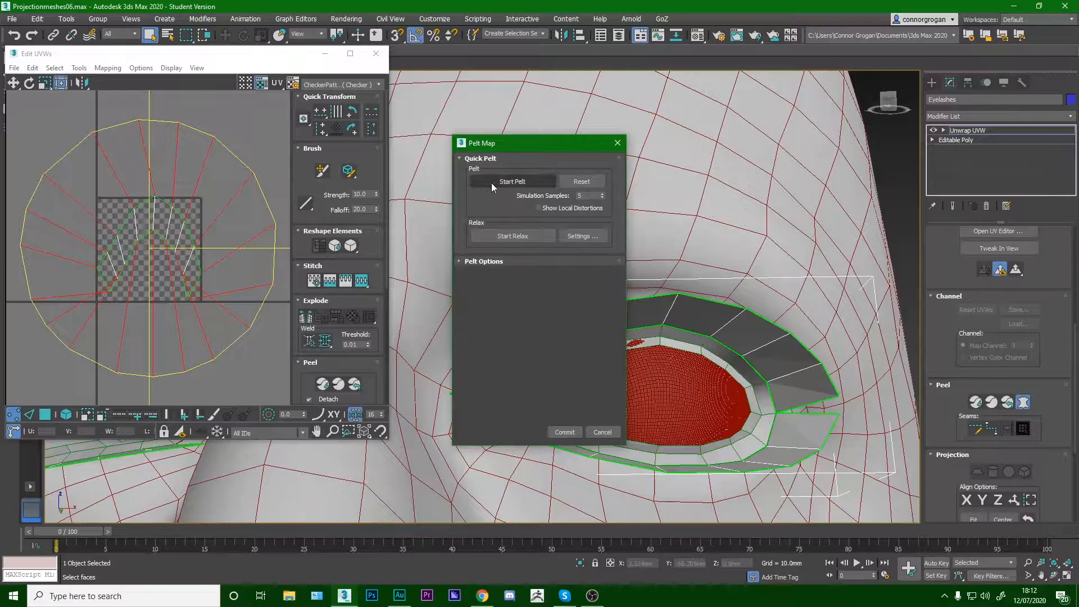
pyautogui.click(517, 234)
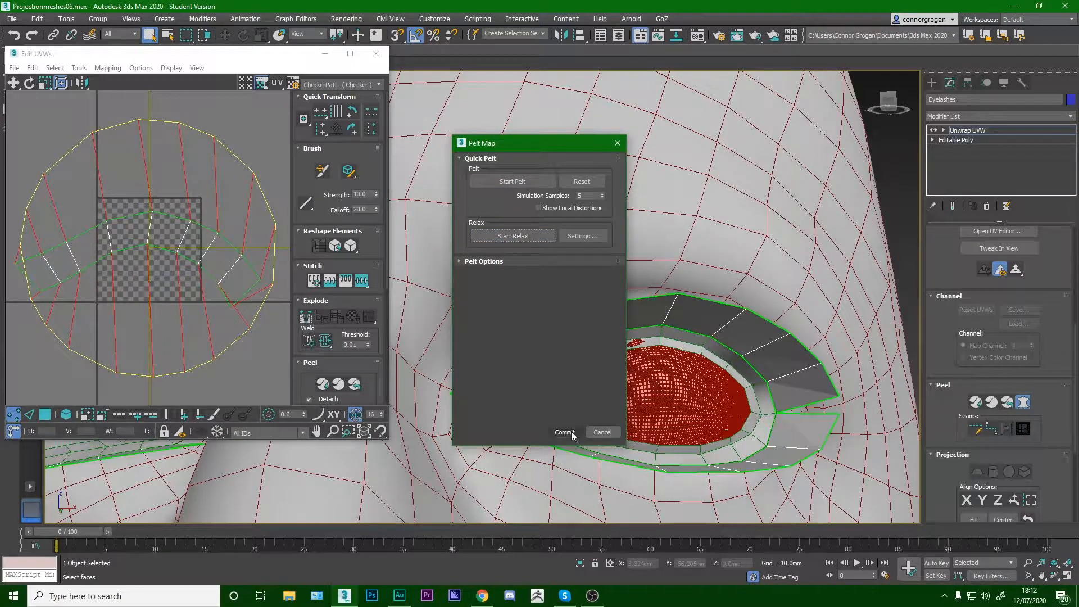
pyautogui.click(565, 432)
# Pelt map, relax and commit the UVs of the red eye's lower lash strip.
pyautogui.click(1023, 402)
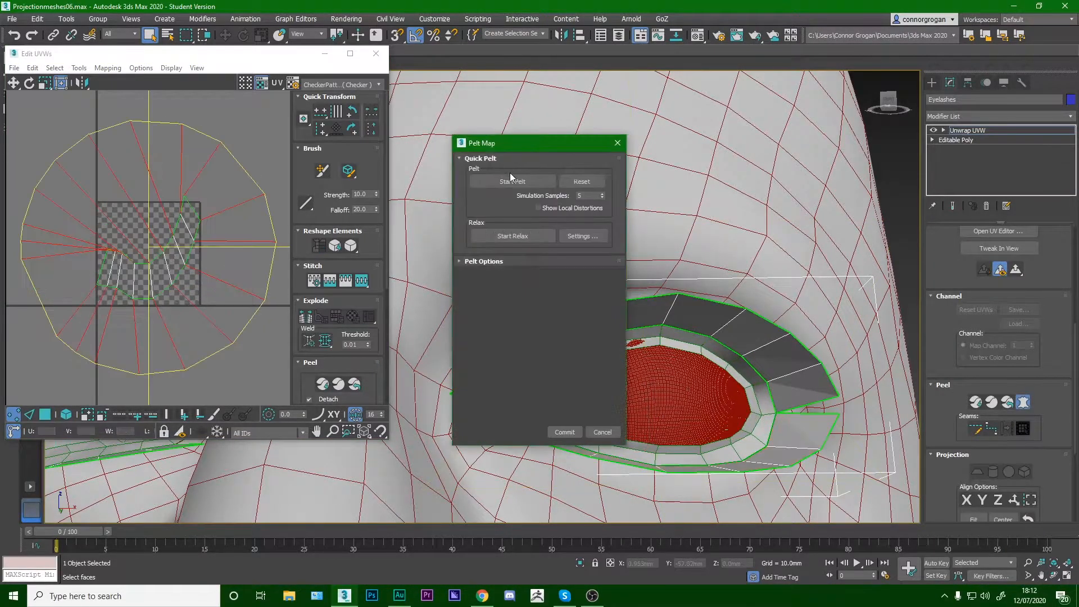
pyautogui.click(527, 231)
pyautogui.click(565, 435)
# Select the upper lash strip of the pale blue eye, then pelt map, relax and commit its UVs.
pyautogui.scroll(-7, 570, 427)
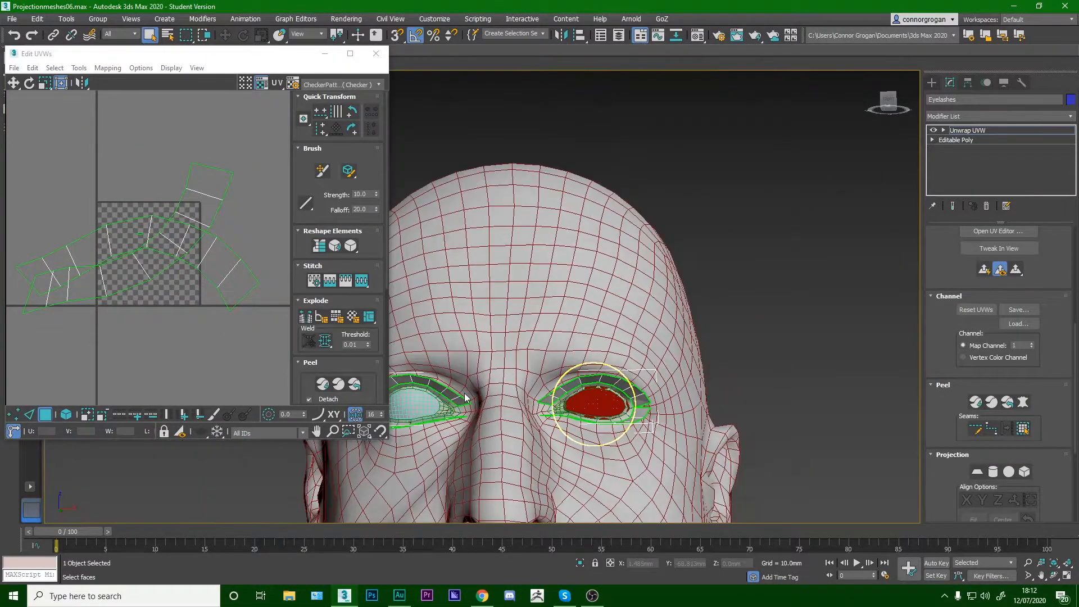
pyautogui.moveTo(433, 393); pyautogui.dragTo(549, 372, button='middle')
pyautogui.scroll(3, 549, 373)
pyautogui.scroll(2, 550, 376)
pyautogui.click(601, 332)
pyautogui.click(1023, 403)
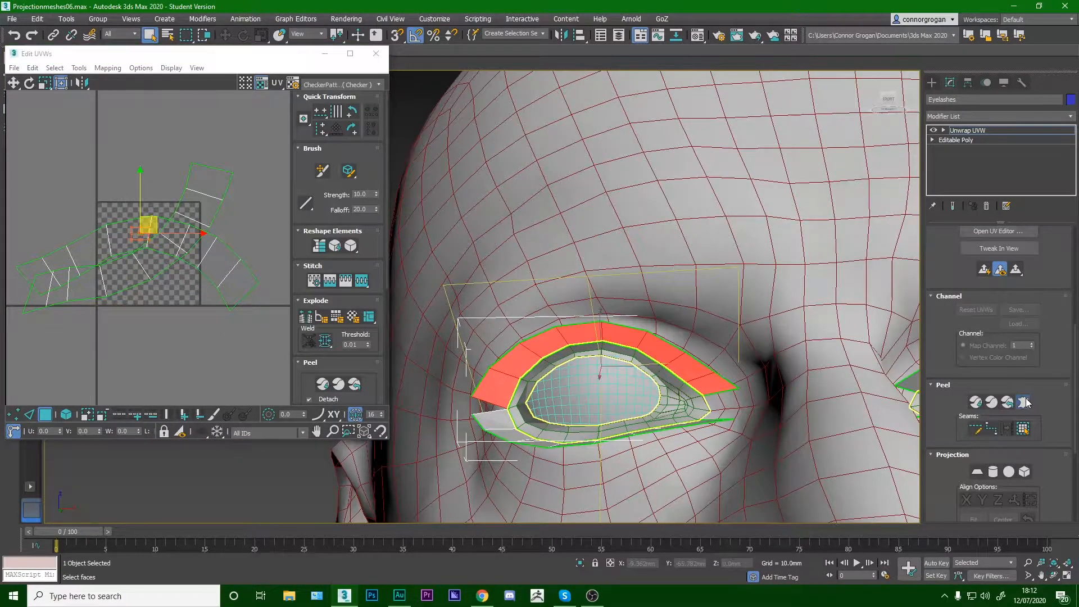
pyautogui.click(542, 241)
pyautogui.click(575, 431)
# Select the pale blue eye's lower lash strip, then pelt map, relax and commit its UVs.
pyautogui.keyDown('alt'); pyautogui.moveTo(681, 478); pyautogui.dragTo(693, 426, button='middle'); pyautogui.keyUp('alt')
pyautogui.click(693, 425)
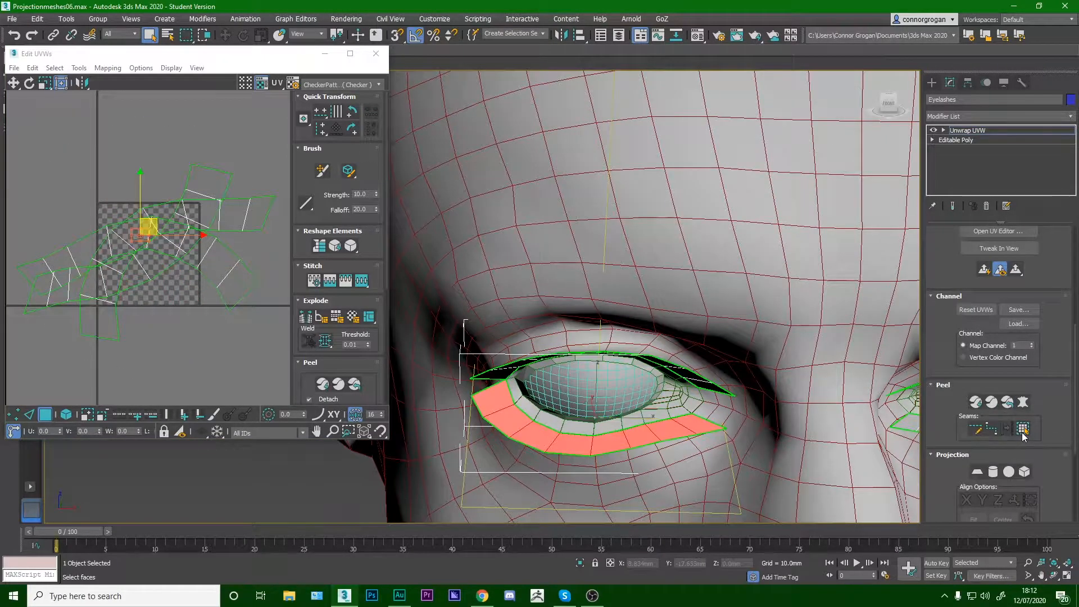
pyautogui.click(1024, 401)
pyautogui.click(511, 236)
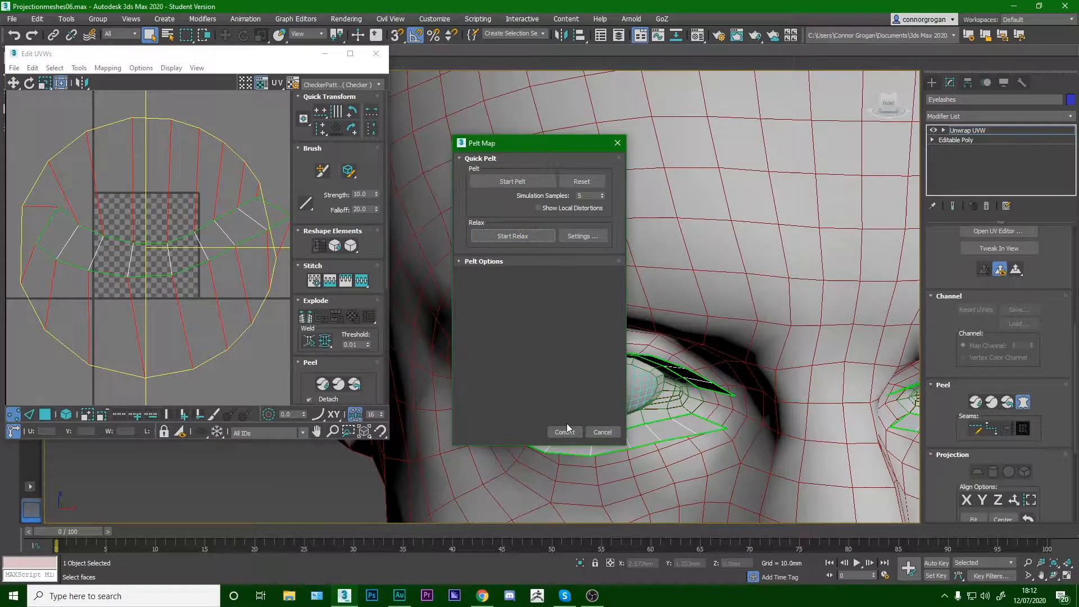
pyautogui.click(564, 431)
# Select all eyelash UV shells and pack them inside the checker tile without overlap.
pyautogui.hotkey('ctrl', 'a')
pyautogui.scroll(-2, 976, 347)
pyautogui.scroll(-2, 262, 258)
pyautogui.scroll(-5, 314, 333)
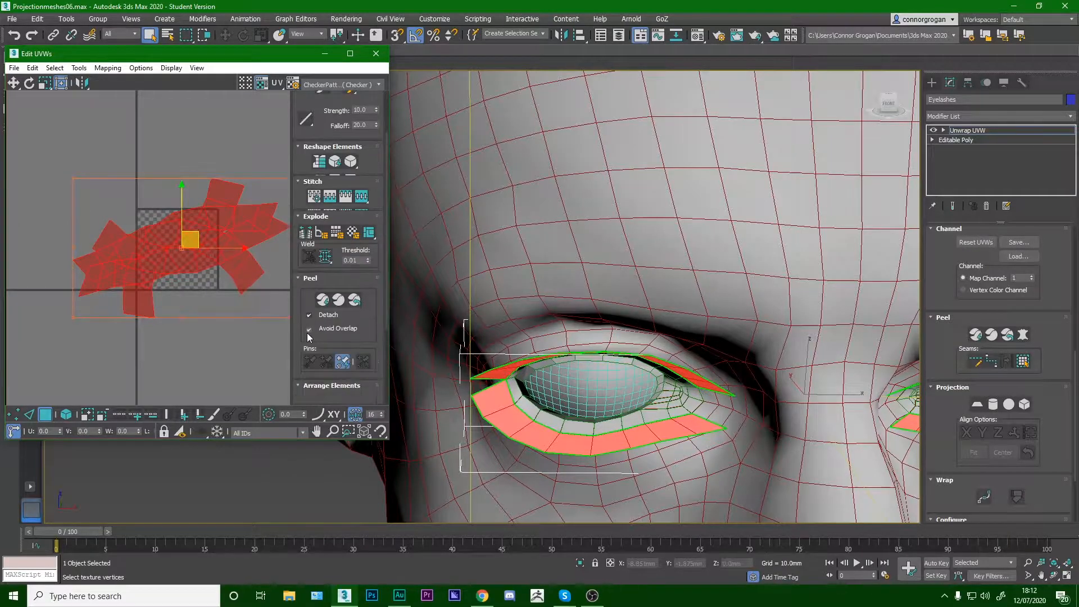
pyautogui.click(305, 342)
pyautogui.scroll(4, 147, 234)
pyautogui.scroll(1, 217, 258)
pyautogui.moveTo(217, 259); pyautogui.dragTo(148, 251, button='middle')
pyautogui.scroll(-1, 149, 250)
pyautogui.click(148, 163)
# Select the packed UV shell of the pale blue eye's upper lash strip from the model.
pyautogui.scroll(2, 553, 339)
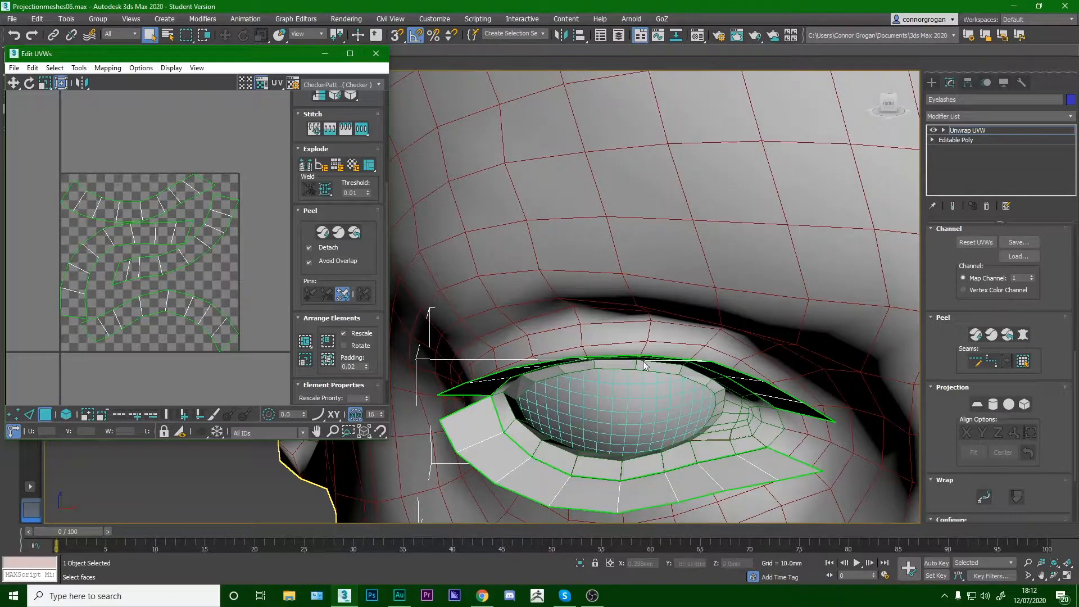
pyautogui.click(732, 370)
pyautogui.keyDown('alt'); pyautogui.moveTo(732, 370); pyautogui.dragTo(705, 322, button='middle'); pyautogui.keyUp('alt')
pyautogui.scroll(-2, 704, 320)
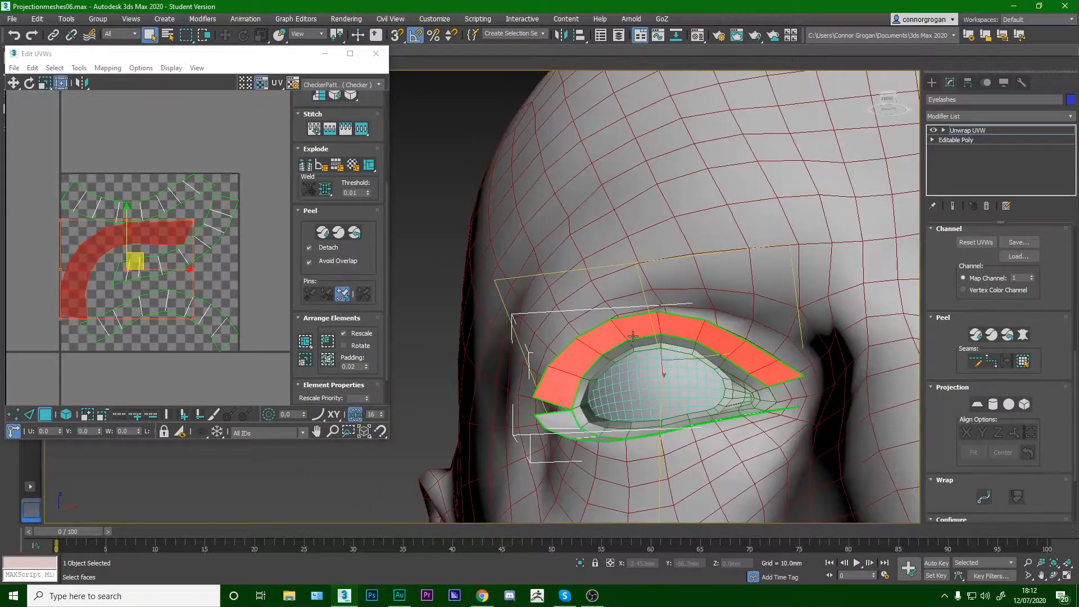
pyautogui.scroll(4, 624, 348)
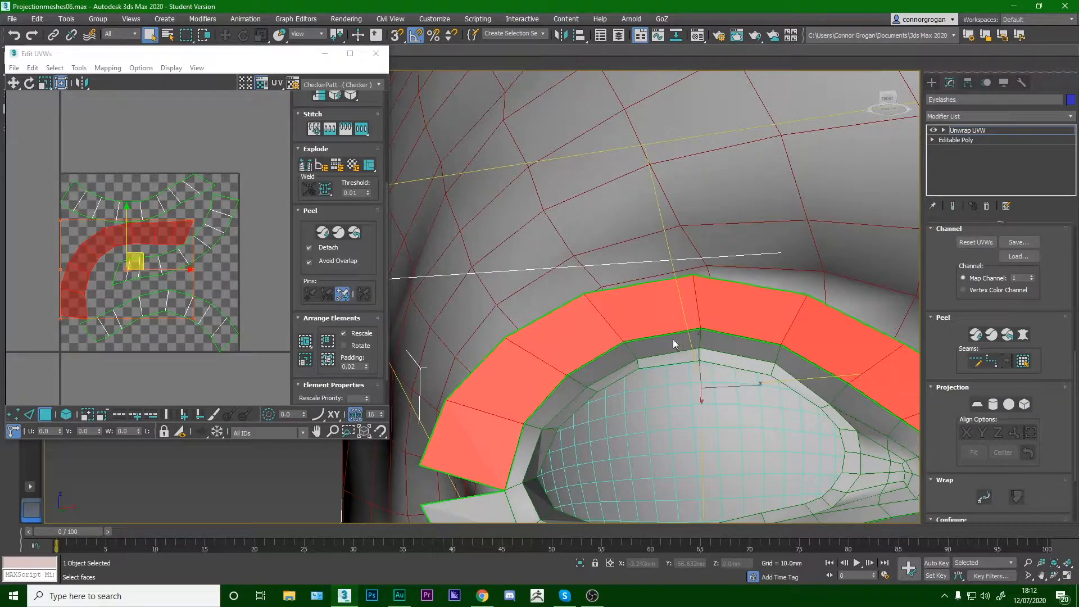
# Try selecting a single edge on the inner border of the upper lash strip in edge mode.
pyautogui.moveTo(164, 228); pyautogui.dragTo(222, 228, button='middle')
pyautogui.scroll(5, 1021, 314)
pyautogui.scroll(5, 1022, 313)
pyautogui.click(983, 250)
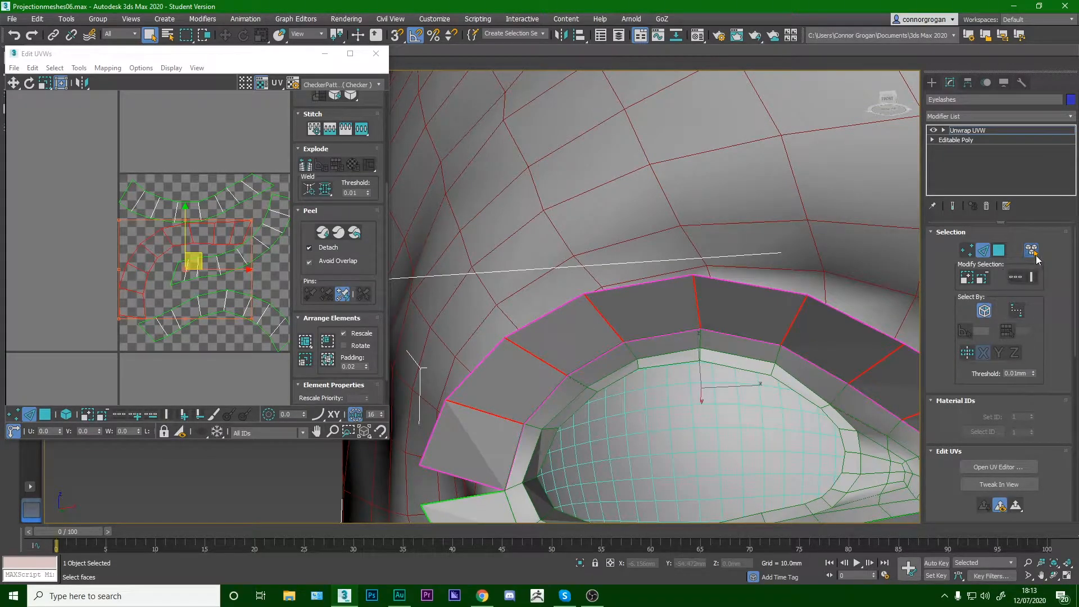
pyautogui.click(662, 338)
pyautogui.scroll(3, 189, 255)
pyautogui.scroll(-3, 188, 254)
# Move the whole upper lash shell out beside the checker tile and rotate it into a level arch.
pyautogui.click(65, 415)
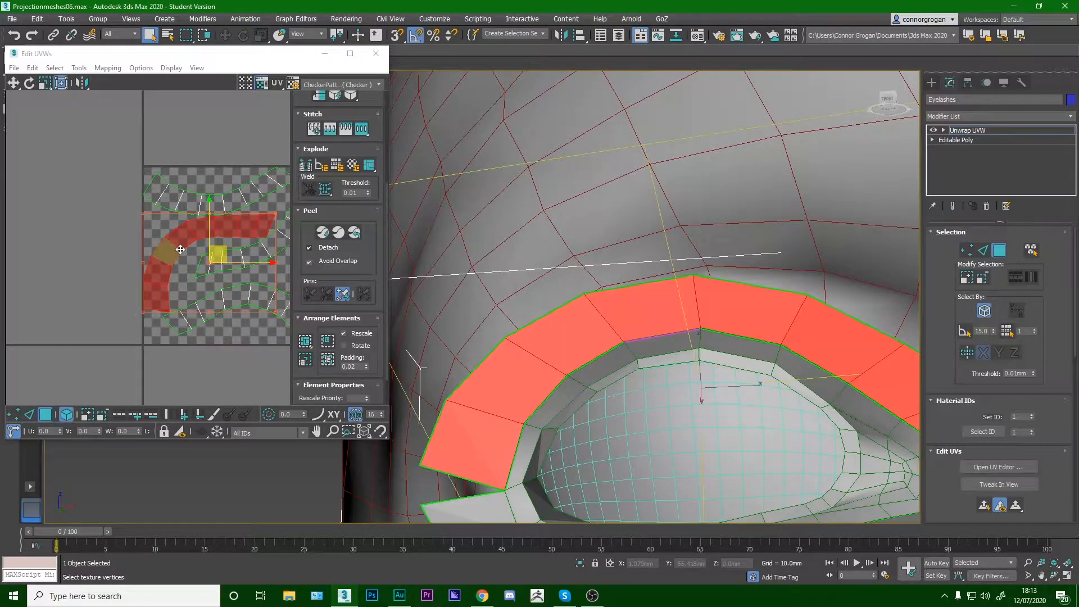
pyautogui.moveTo(180, 241); pyautogui.dragTo(30, 281)
pyautogui.moveTo(50, 268); pyautogui.dragTo(147, 252, button='middle')
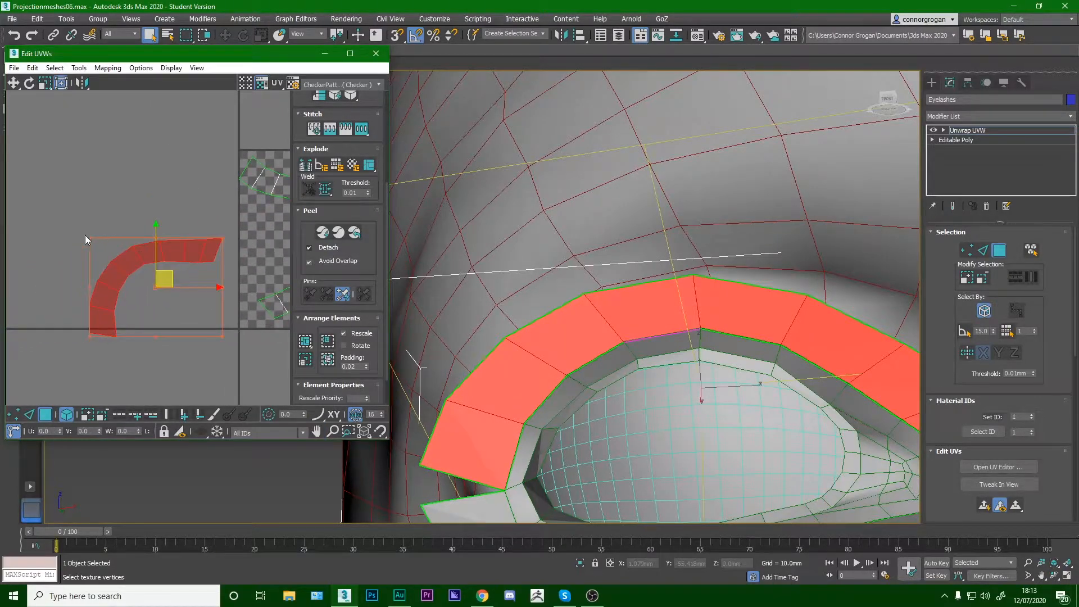
pyautogui.moveTo(157, 236); pyautogui.dragTo(185, 248)
pyautogui.moveTo(201, 245); pyautogui.dragTo(143, 252, button='middle')
pyautogui.scroll(-2, 147, 248)
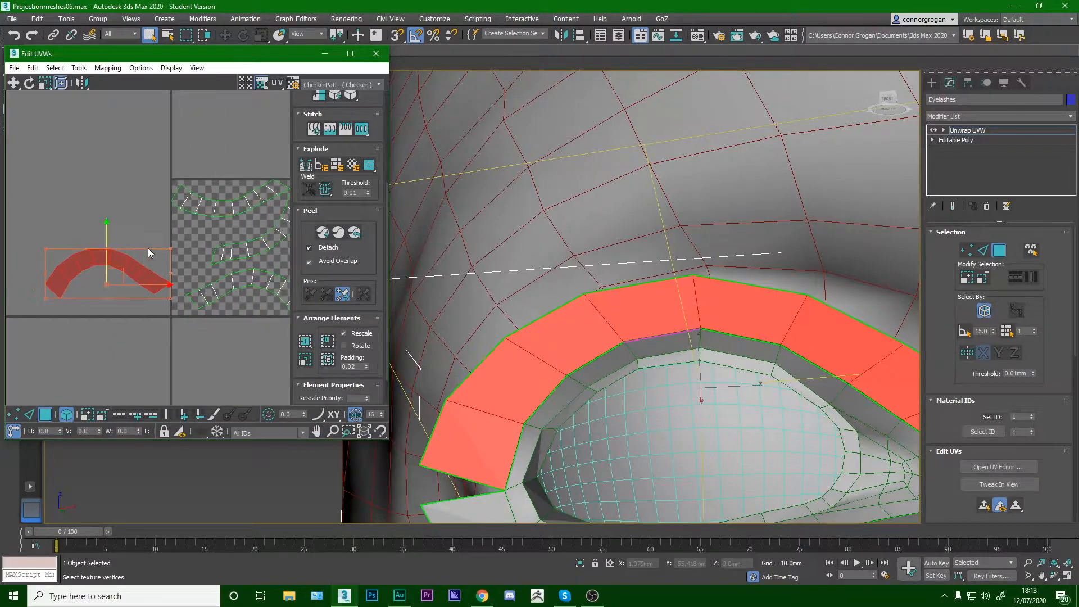
# Select the pale blue eye's lower lash shell by element, rotate it to arch upward and move it beneath the upper lash shell.
pyautogui.scroll(-5, 597, 304)
pyautogui.keyDown('alt'); pyautogui.moveTo(594, 301); pyautogui.dragTo(587, 335, button='middle'); pyautogui.keyUp('alt')
pyautogui.scroll(4, 588, 336)
pyautogui.click(589, 347)
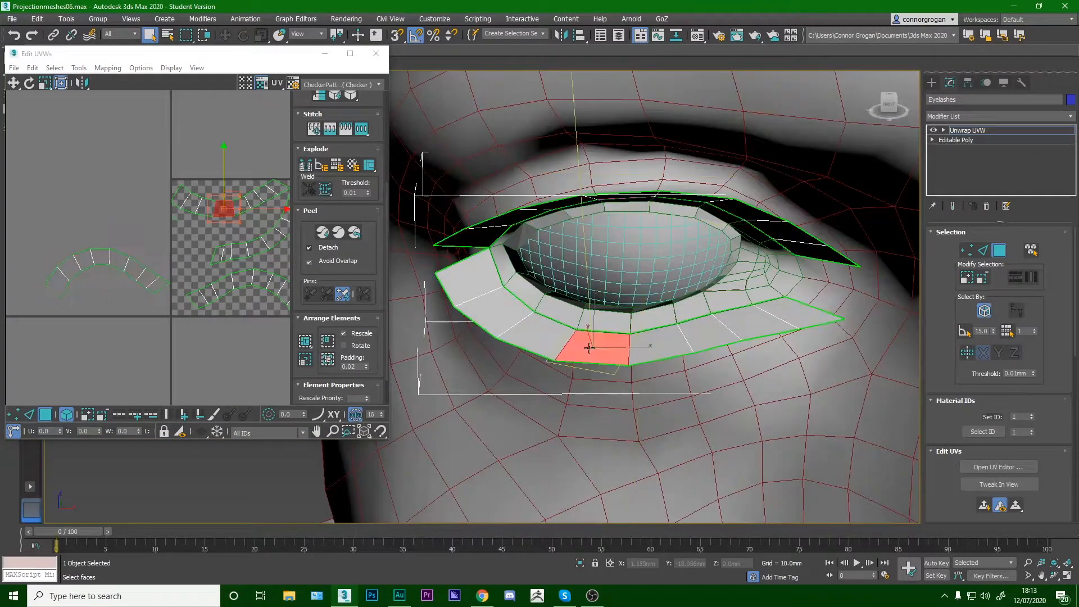
pyautogui.click(1031, 249)
pyautogui.click(681, 326)
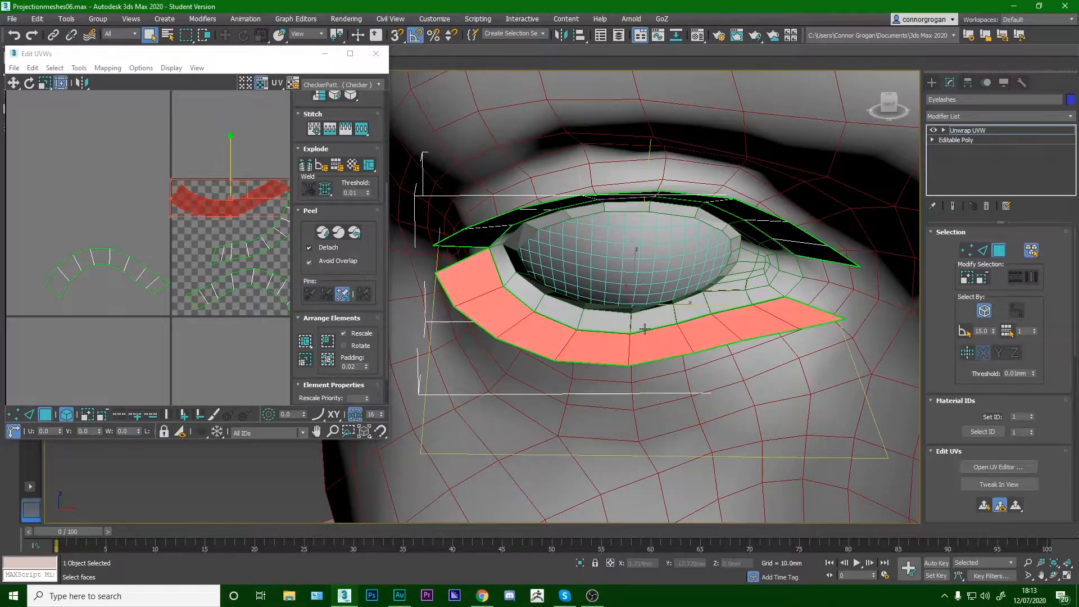
pyautogui.moveTo(230, 180); pyautogui.dragTo(231, 238)
pyautogui.click(12, 82)
pyautogui.moveTo(241, 194); pyautogui.dragTo(110, 312)
pyautogui.moveTo(100, 302); pyautogui.dragTo(147, 277, button='middle')
# Select the border edges of the two arched lash shells to check which side faces the eye.
pyautogui.scroll(2, 156, 276)
pyautogui.click(30, 415)
pyautogui.click(164, 295)
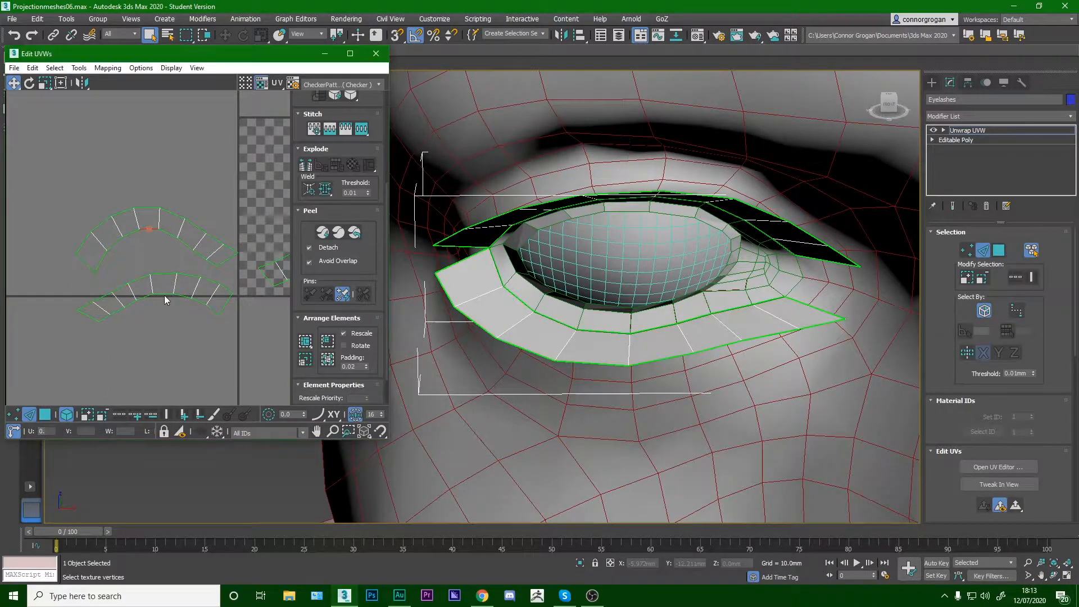
pyautogui.click(163, 294)
pyautogui.hotkey('ctrl', 'a')
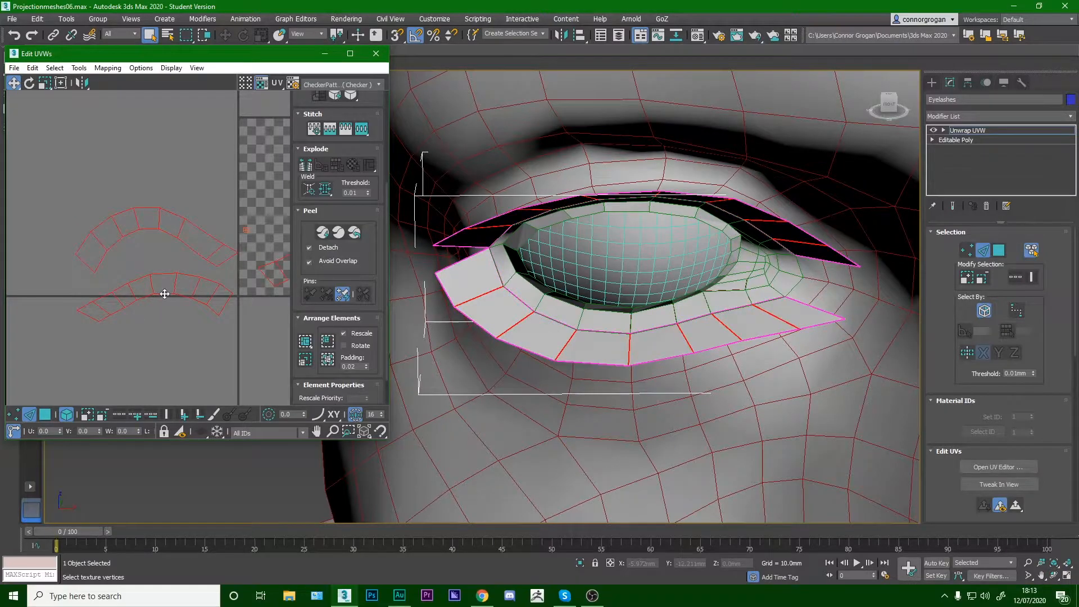
pyautogui.click(164, 292)
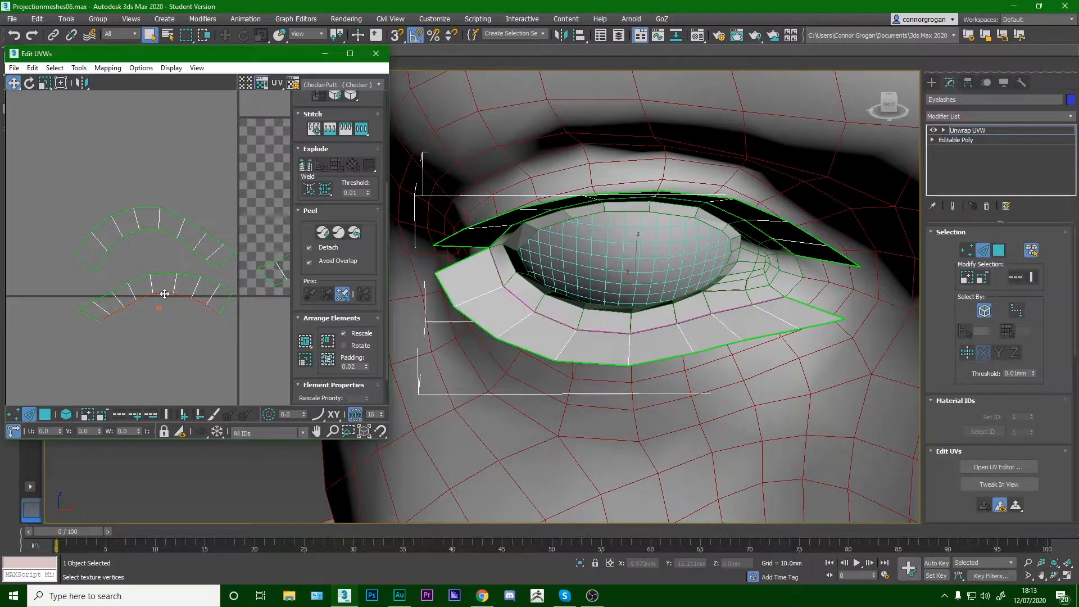
pyautogui.scroll(-4, 168, 276)
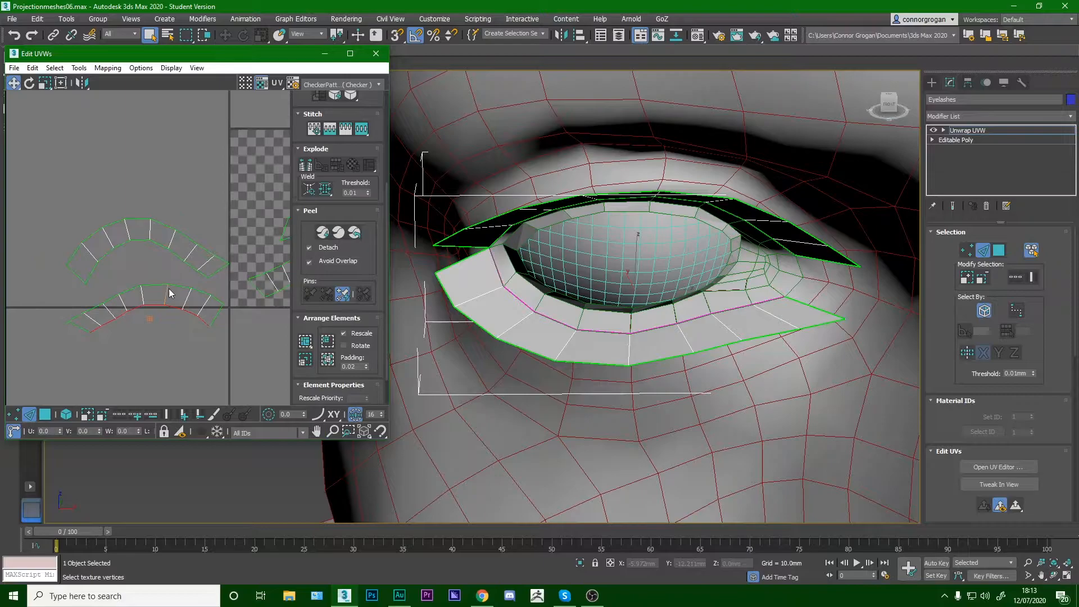
pyautogui.scroll(-2, 170, 300)
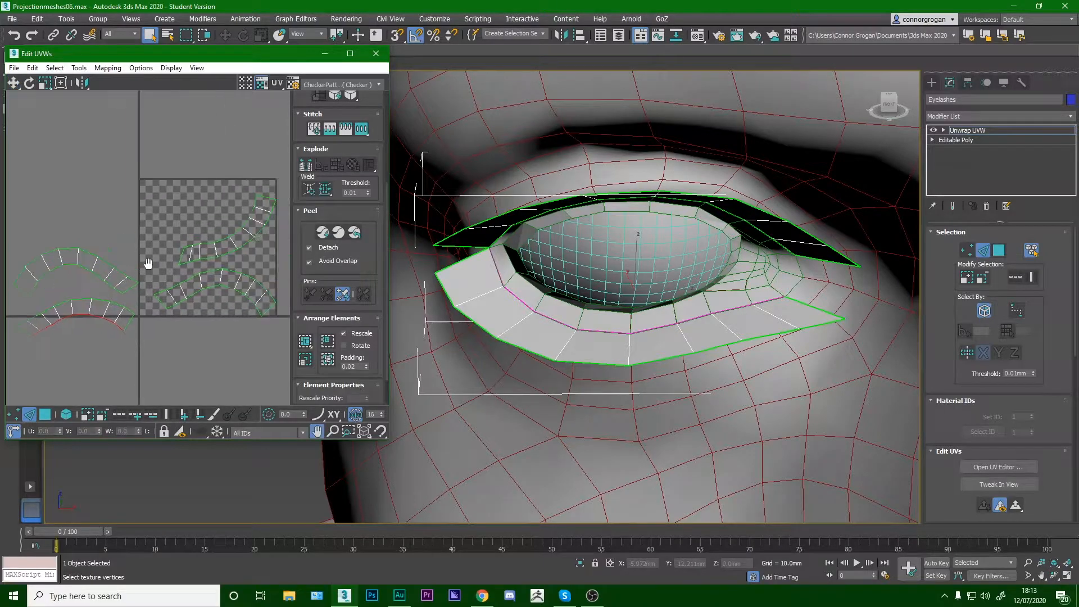
# Move the red eye's lower lash shell below the checker tile and rotate it about 155 degrees so it arches upward.
pyautogui.scroll(-5, 578, 250)
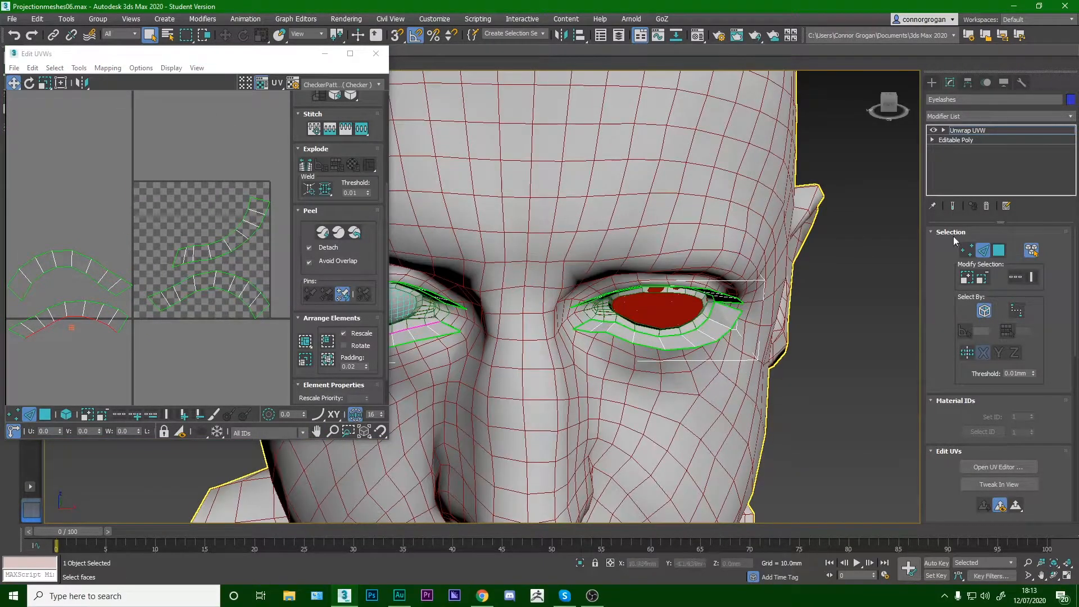
pyautogui.press('3')
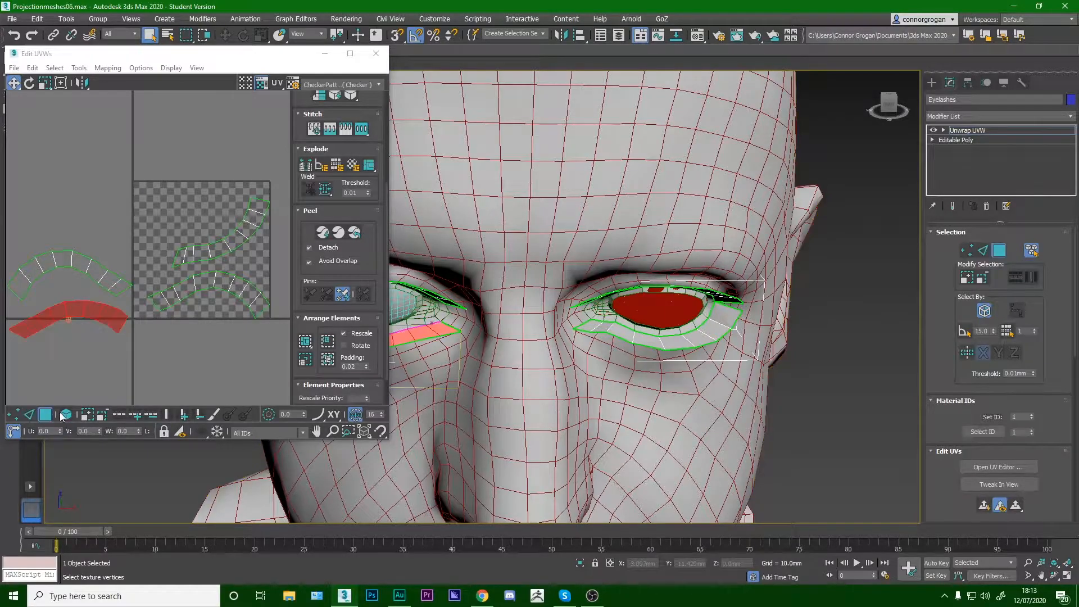
pyautogui.click(225, 249)
pyautogui.moveTo(225, 249); pyautogui.dragTo(215, 355)
pyautogui.moveTo(215, 355); pyautogui.dragTo(205, 302, button='middle')
pyautogui.scroll(3, 205, 303)
pyautogui.click(29, 82)
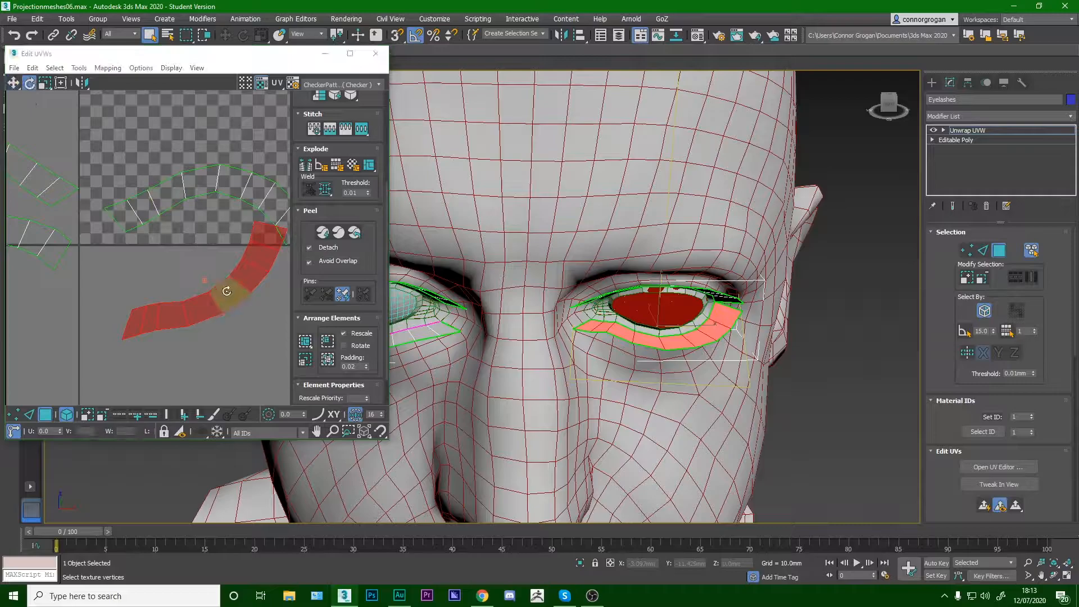
pyautogui.moveTo(259, 255); pyautogui.dragTo(190, 275)
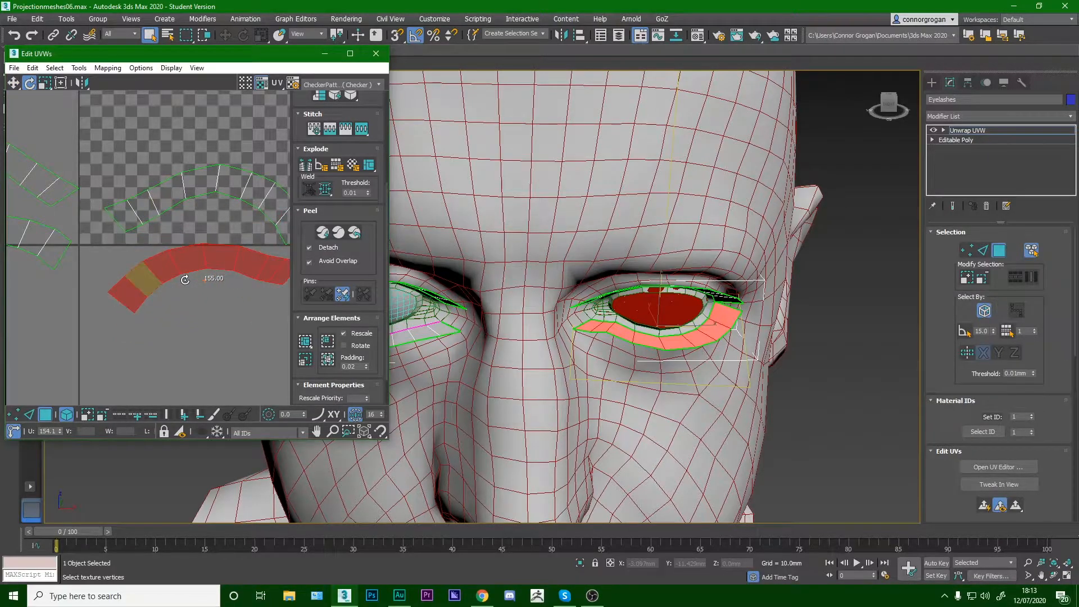
# Select the lower borders of the red eye's two lash shells in edge mode to check which side faces the eye.
pyautogui.click(254, 192)
pyautogui.scroll(-3, 243, 222)
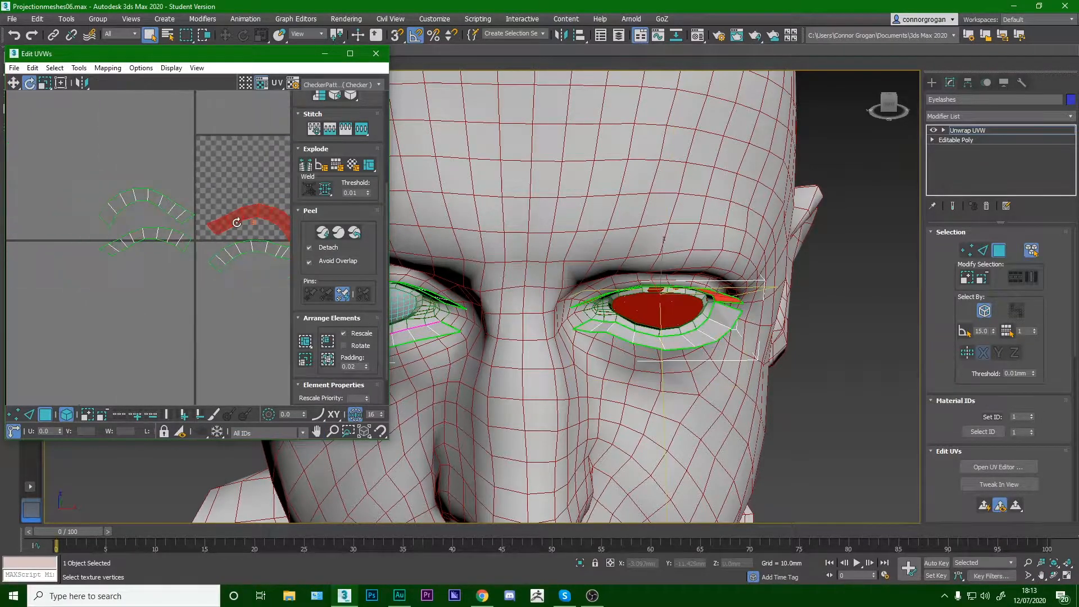
pyautogui.keyDown('alt'); pyautogui.moveTo(640, 284); pyautogui.dragTo(631, 243, button='middle'); pyautogui.keyUp('alt')
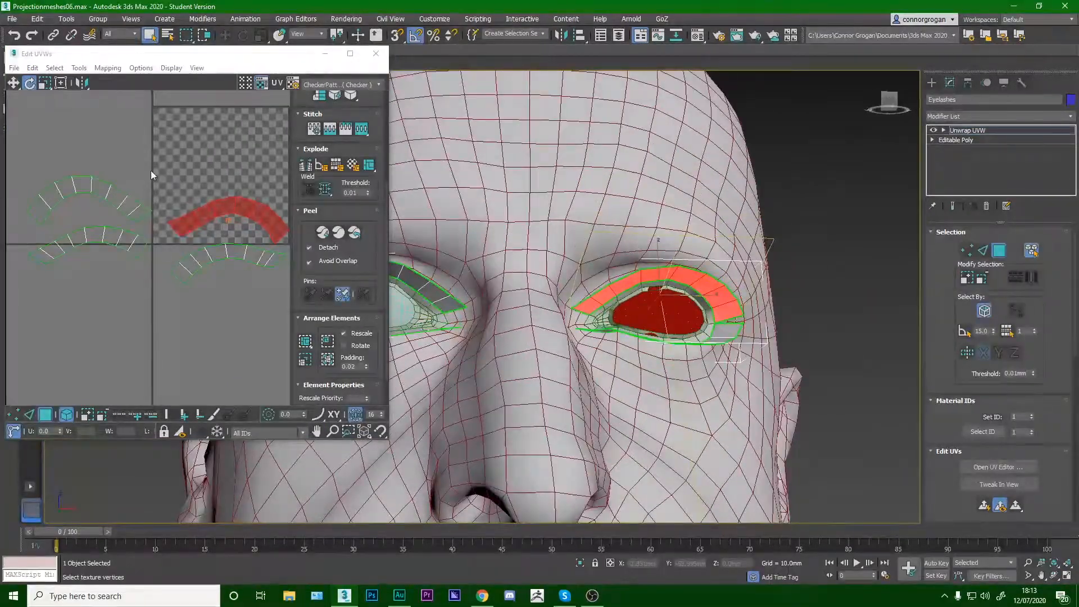
pyautogui.click(29, 414)
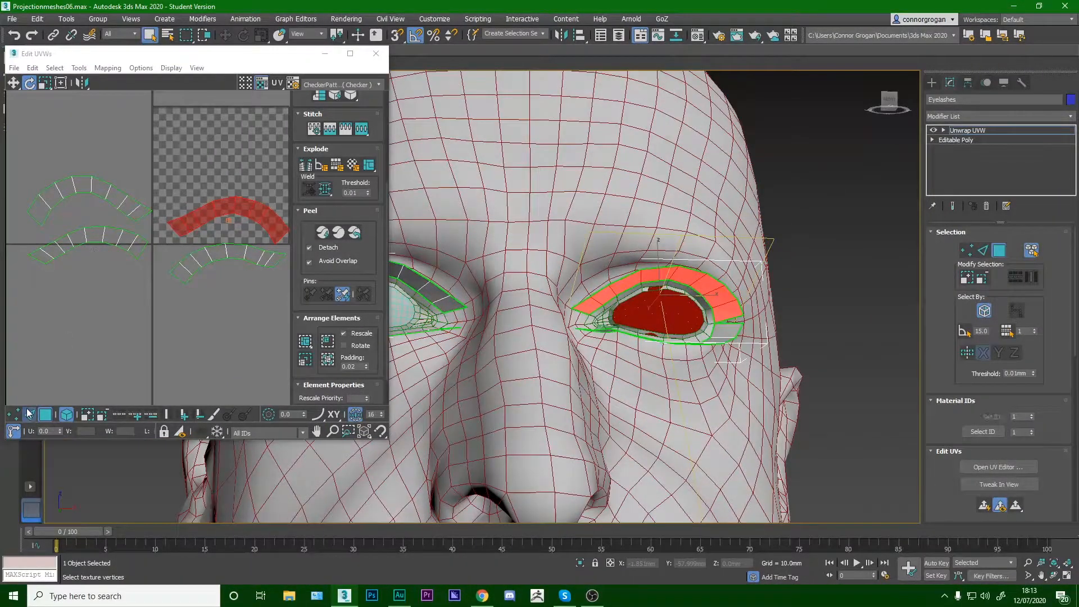
pyautogui.hotkey('ctrl', 'a')
pyautogui.click(211, 227)
pyautogui.doubleClick(221, 215)
pyautogui.doubleClick(219, 259)
pyautogui.scroll(-3, 201, 264)
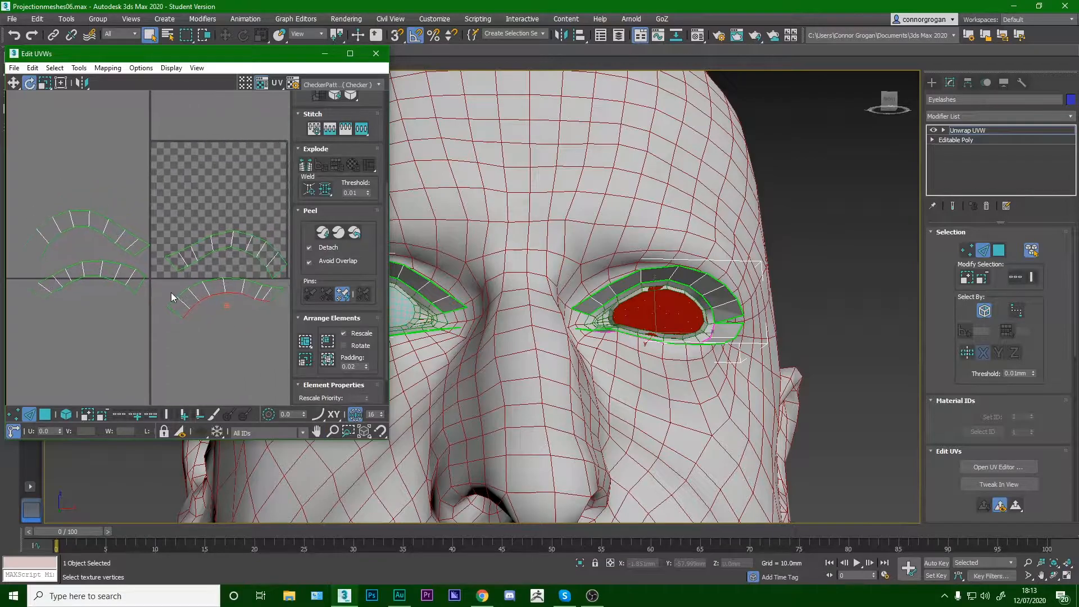
# Try straightening all four lash shells at once, and undo it.
pyautogui.click(45, 415)
pyautogui.moveTo(36, 328); pyautogui.dragTo(256, 218)
pyautogui.scroll(-2, 326, 202)
pyautogui.scroll(7, 328, 211)
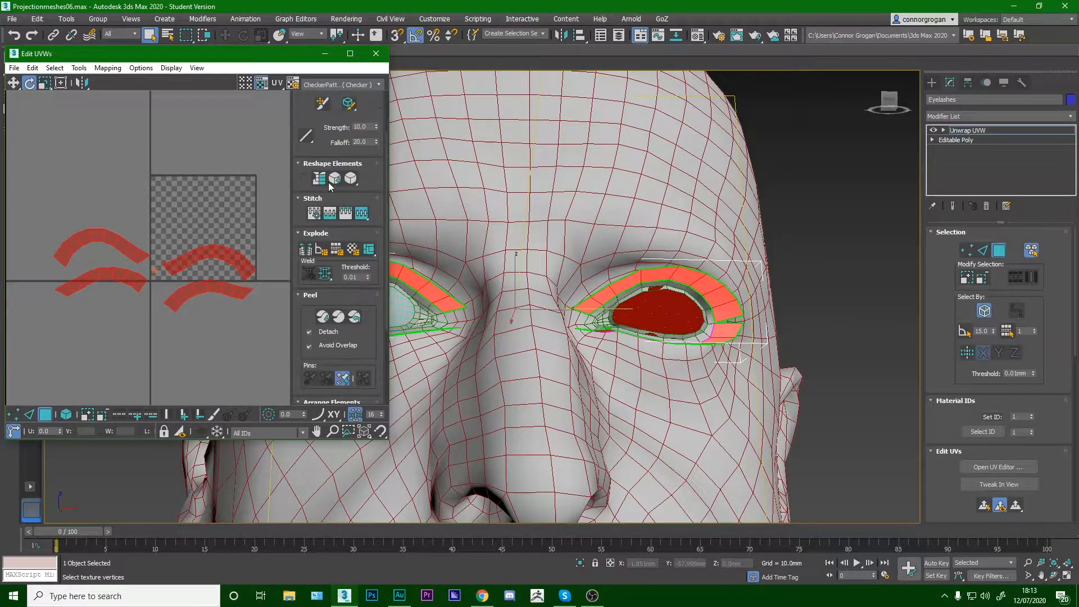
pyautogui.click(319, 182)
pyautogui.hotkey('ctrl', 'z')
pyautogui.scroll(2, 181, 251)
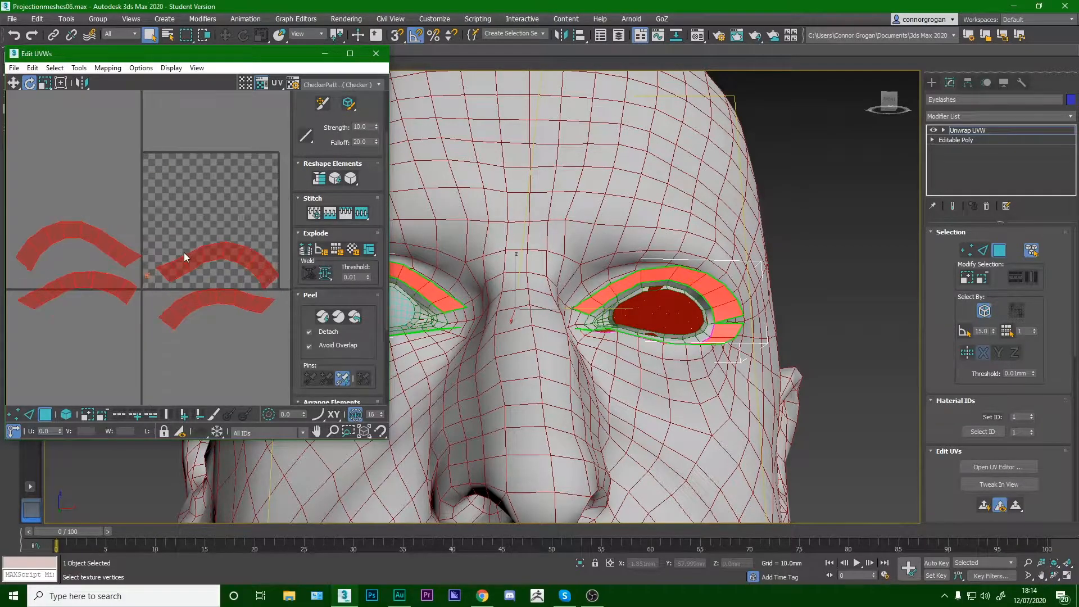
# Try straightening only the red eye's lower lash shell, selected as a whole element.
pyautogui.click(192, 269)
pyautogui.click(205, 299)
pyautogui.click(66, 414)
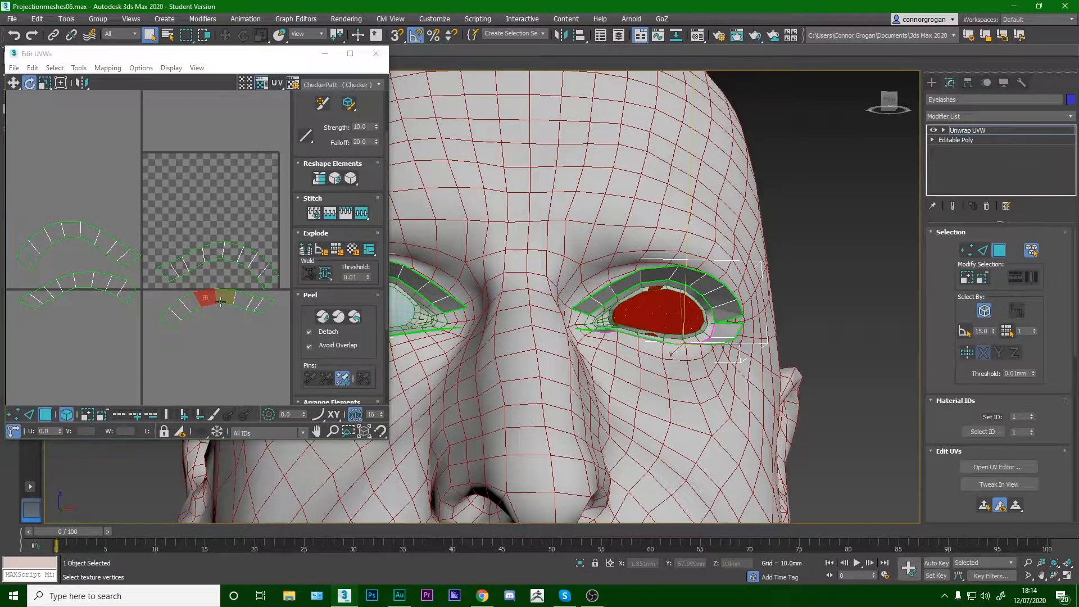
pyautogui.click(180, 302)
pyautogui.click(318, 179)
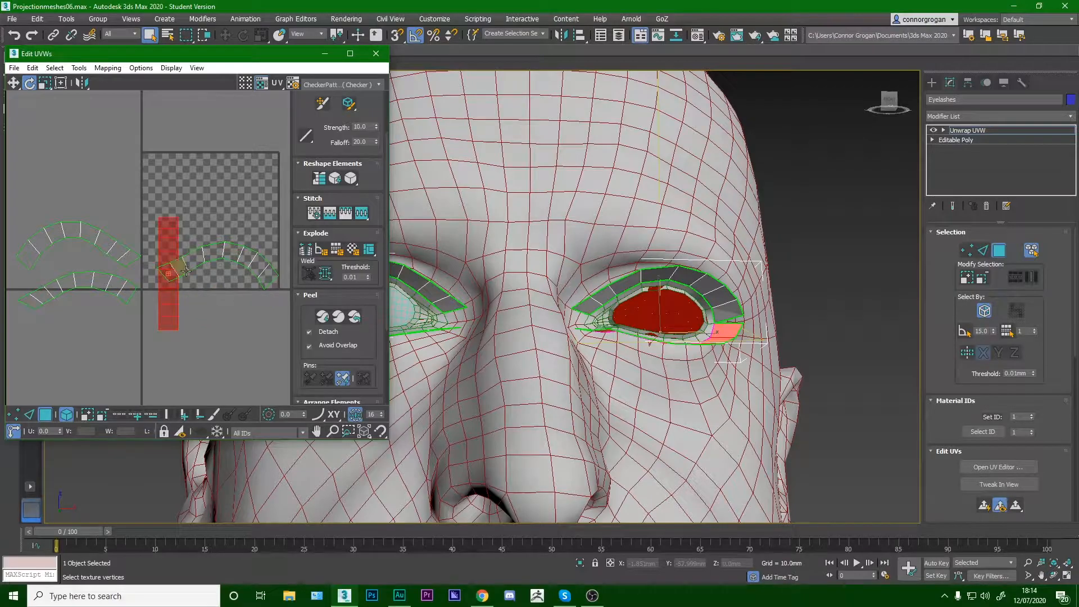
pyautogui.click(222, 208)
pyautogui.click(46, 84)
pyautogui.click(166, 231)
# Display the checker pattern on the eyelash mesh to inspect the texture on the red eye's lower lash.
pyautogui.keyDown('alt'); pyautogui.moveTo(630, 300); pyautogui.dragTo(628, 352, button='middle'); pyautogui.keyUp('alt')
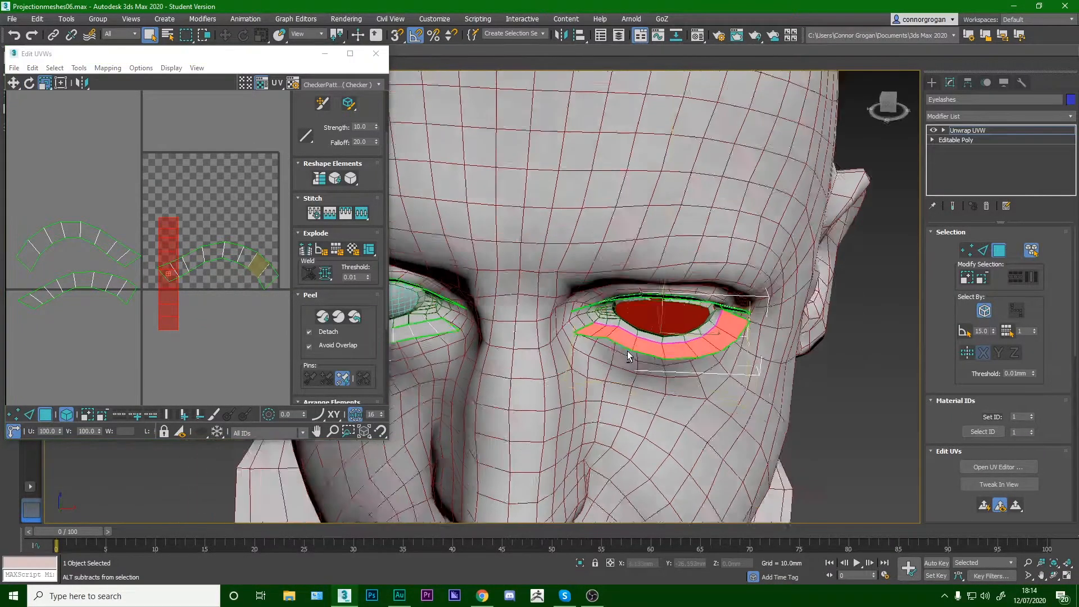
pyautogui.scroll(5, 628, 352)
pyautogui.click(371, 86)
pyautogui.click(375, 105)
pyautogui.moveTo(651, 270); pyautogui.dragTo(725, 298, button='middle')
pyautogui.scroll(-5, 730, 293)
# Undo the straightening of the red eye's lower lash shell.
pyautogui.hotkey('ctrl', 'z')
pyautogui.hotkey('ctrl', 'z')
pyautogui.hotkey('ctrl', 'z')
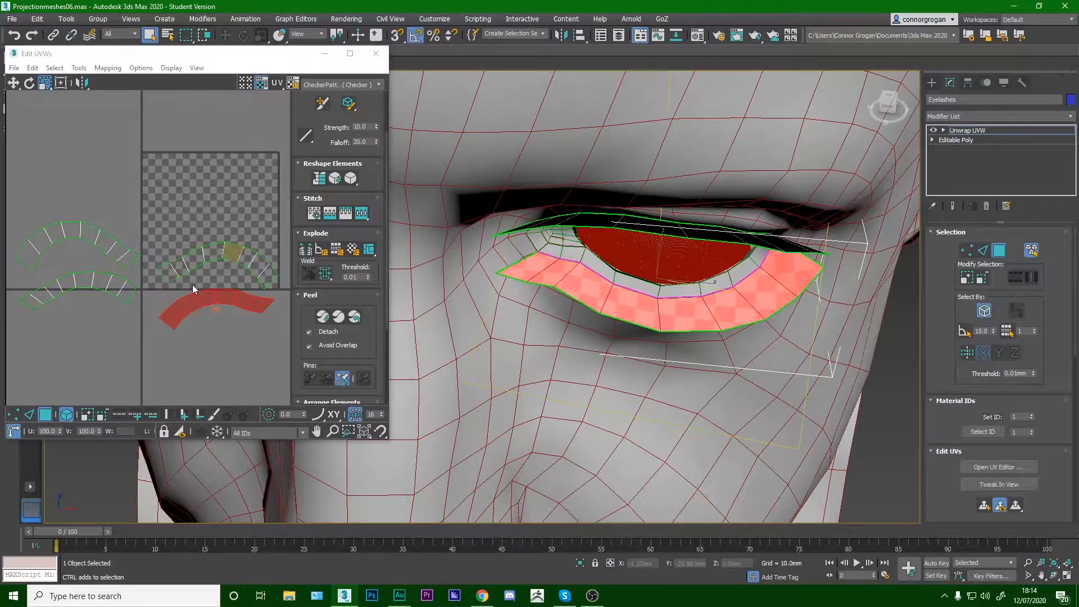
# Select the inner border edges of the red eye's lower lash shell and align them horizontally.
pyautogui.scroll(3, 181, 310)
pyautogui.click(32, 413)
pyautogui.scroll(-2, 214, 313)
pyautogui.moveTo(218, 312); pyautogui.dragTo(154, 326, button='middle')
pyautogui.doubleClick(154, 311)
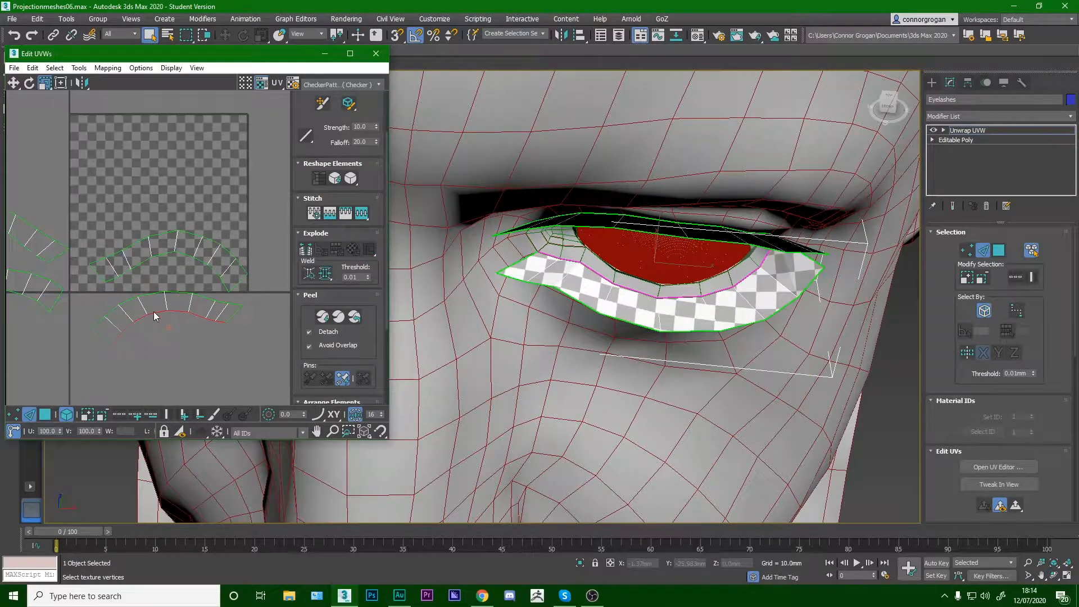
pyautogui.scroll(2, 318, 192)
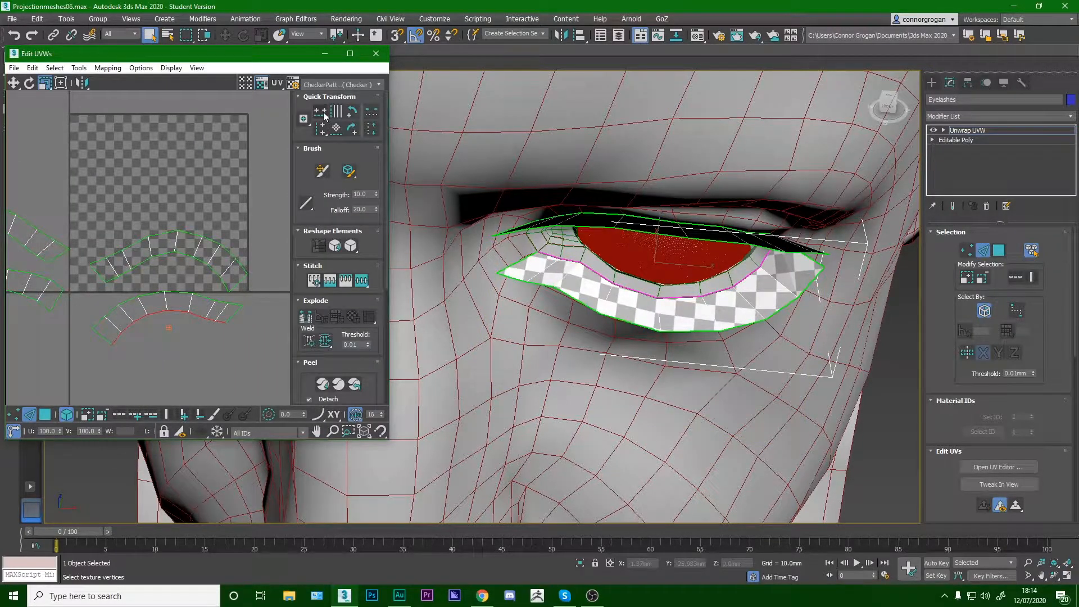
pyautogui.click(324, 116)
# Turn off element selection and align the outer border of the red eye's lower lash shell horizontally.
pyautogui.hotkey('ctrl', 'a')
pyautogui.click(150, 362)
pyautogui.hotkey('ctrl', 'a')
pyautogui.click(65, 415)
pyautogui.click(199, 292)
pyautogui.doubleClick(180, 292)
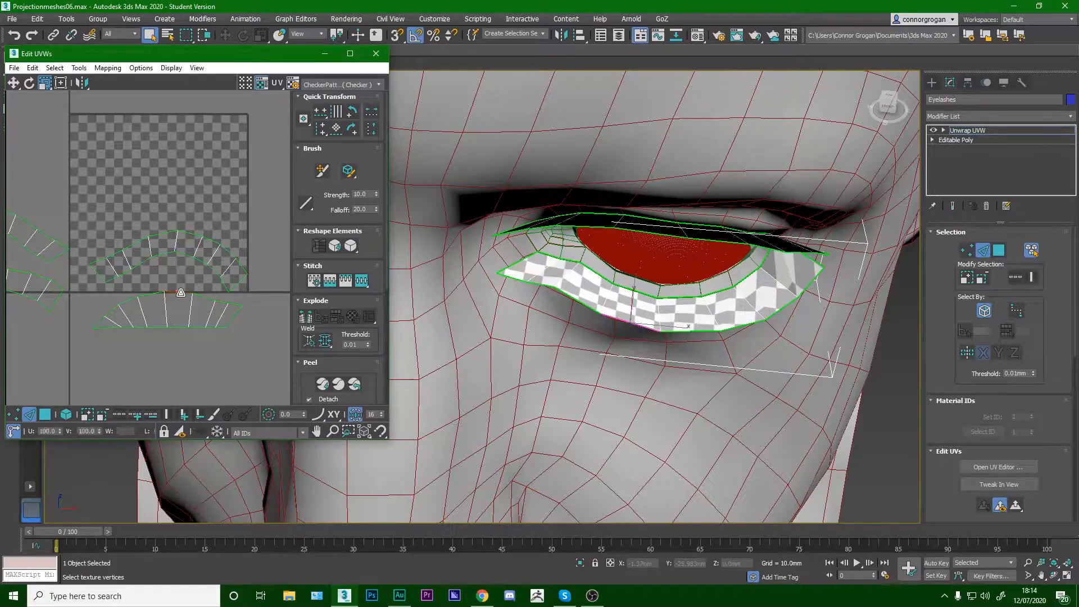
pyautogui.click(324, 119)
# Align the two short end edges of the red eye's lower lash shell vertically.
pyautogui.scroll(1, 108, 316)
pyautogui.click(106, 319)
pyautogui.click(322, 130)
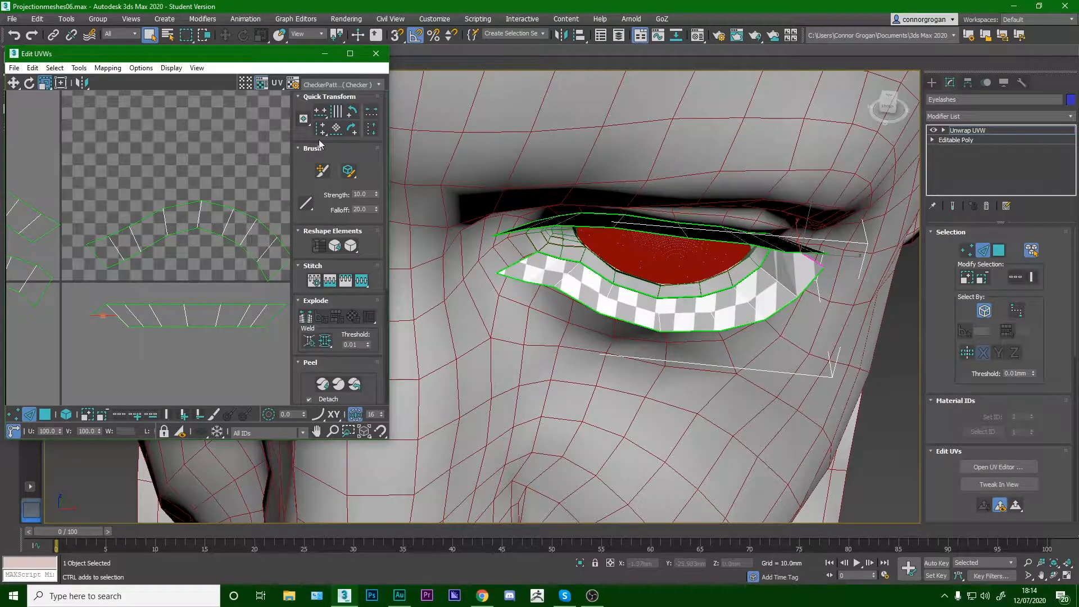
pyautogui.scroll(-1, 247, 292)
pyautogui.click(263, 310)
pyautogui.click(321, 130)
# Straighten the red eye's upper lash shell by aligning its long borders horizontally and its end edges vertically.
pyautogui.moveTo(189, 267); pyautogui.dragTo(214, 289, button='middle')
pyautogui.doubleClick(201, 271)
pyautogui.click(321, 115)
pyautogui.doubleClick(224, 240)
pyautogui.click(319, 127)
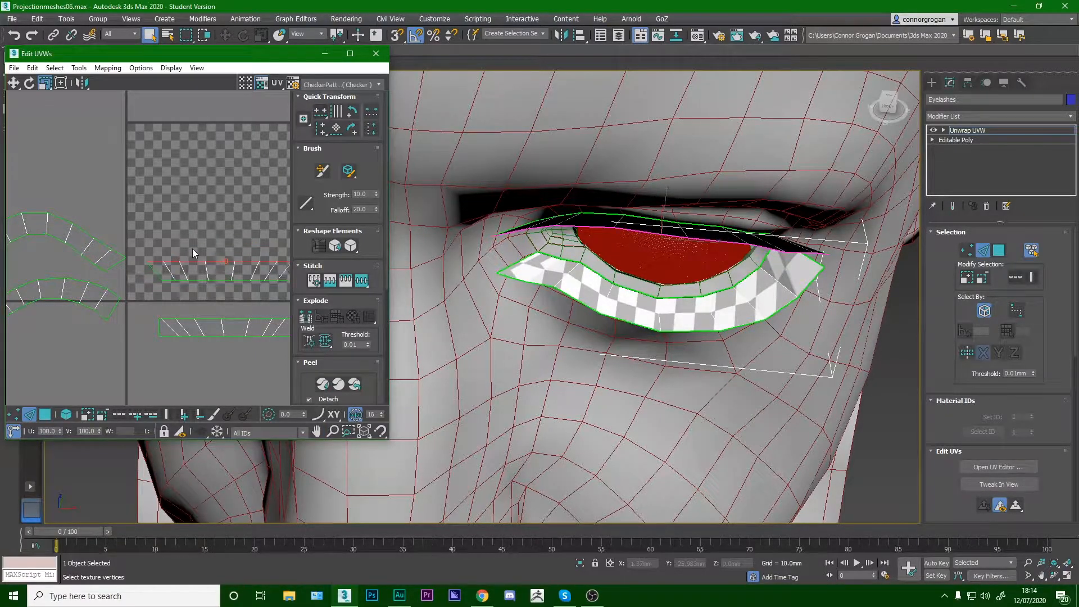
pyautogui.click(159, 273)
pyautogui.moveTo(237, 212); pyautogui.dragTo(208, 225, button='middle')
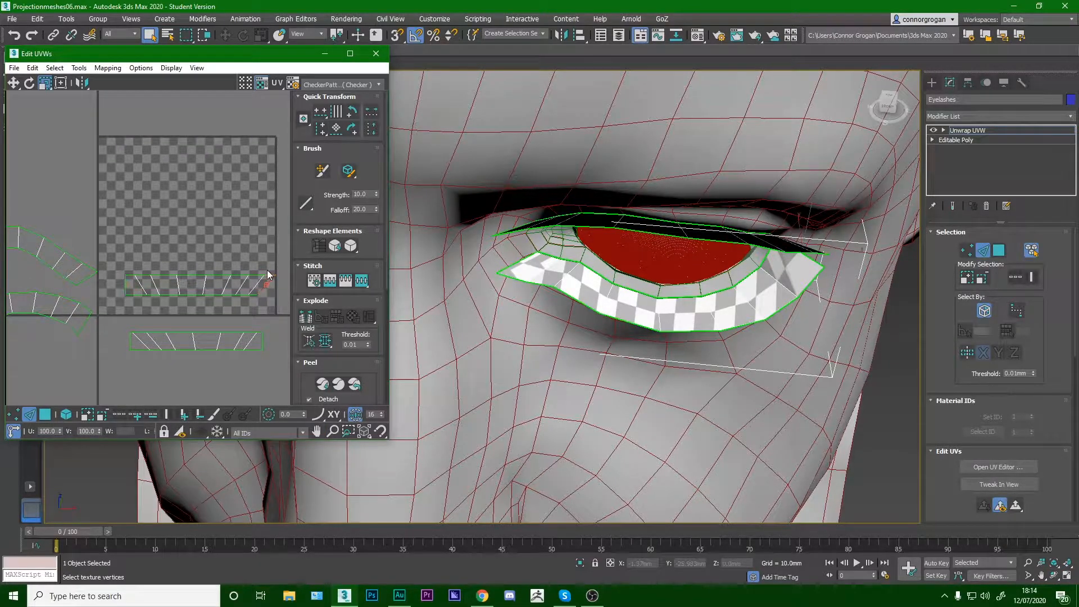
# Straighten the pale blue eye's lower lash shell by aligning its long borders horizontally and its end edges vertically.
pyautogui.moveTo(118, 281); pyautogui.dragTo(265, 263, button='middle')
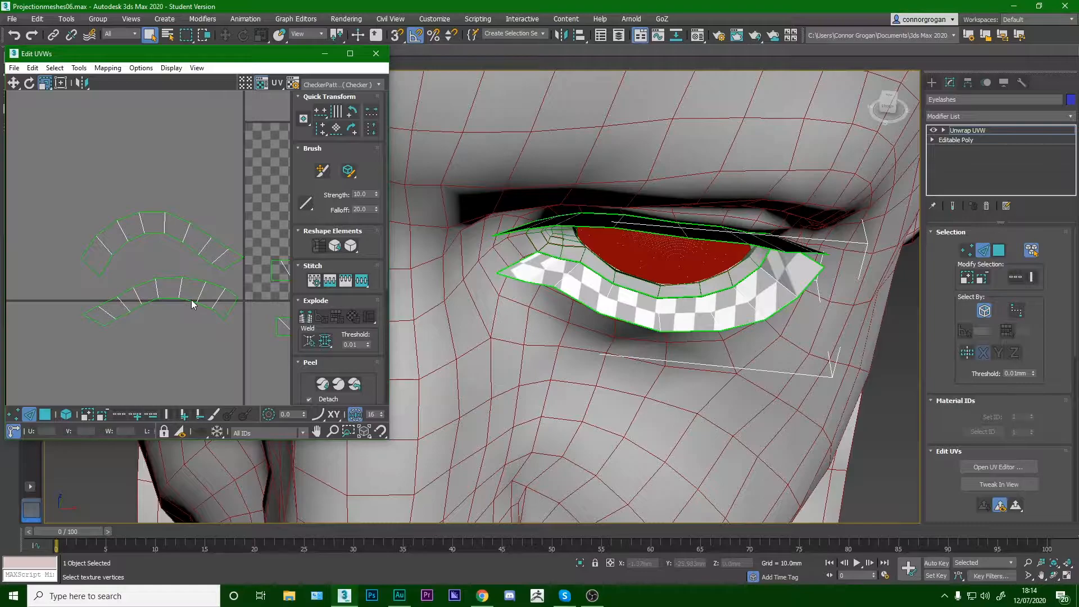
pyautogui.click(192, 304)
pyautogui.click(322, 115)
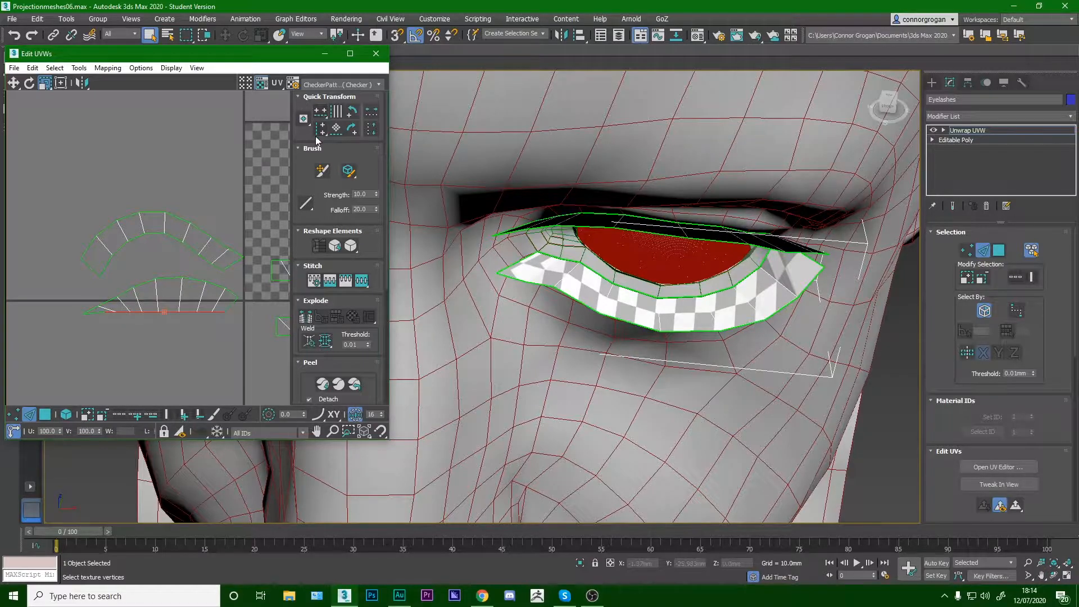
pyautogui.doubleClick(197, 279)
pyautogui.click(321, 113)
pyautogui.click(97, 307)
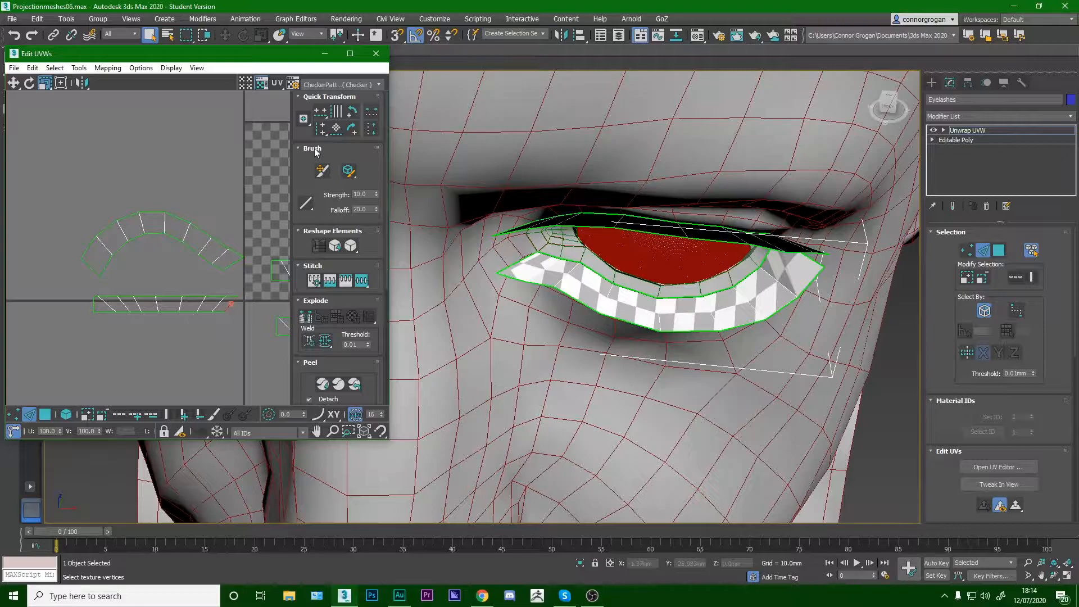
# Straighten the pale blue eye's upper lash shell by aligning its long borders horizontally and its end edges vertically.
pyautogui.click(123, 250)
pyautogui.doubleClick(123, 247)
pyautogui.click(323, 121)
pyautogui.doubleClick(161, 214)
pyautogui.click(319, 129)
pyautogui.click(91, 245)
# Switch to polygon mode with whole-element selection for the four straightened strips.
pyautogui.scroll(-1, 261, 175)
pyautogui.moveTo(244, 237); pyautogui.dragTo(143, 256, button='middle')
pyautogui.scroll(-1, 141, 259)
pyautogui.scroll(1, 143, 273)
pyautogui.moveTo(88, 278)
pyautogui.mouseDown(button='middle')
pyautogui.moveTo(142, 282)
pyautogui.moveTo(89, 275)
pyautogui.mouseUp(button='middle')
pyautogui.click(45, 415)
pyautogui.scroll(1, 101, 261)
pyautogui.scroll(-1, 126, 261)
pyautogui.scroll(-1, 107, 279)
pyautogui.click(66, 414)
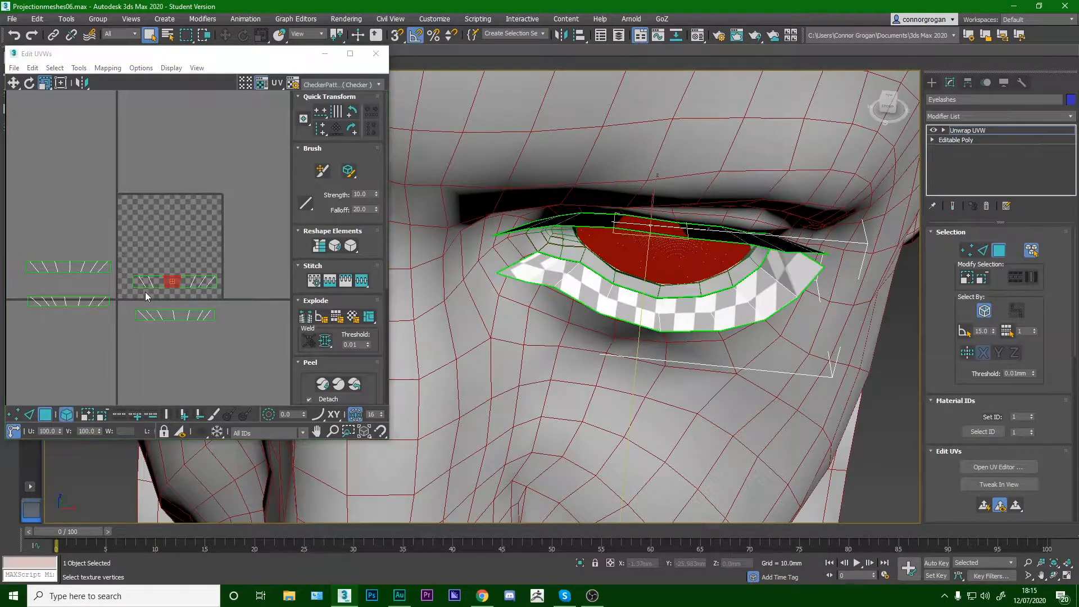
pyautogui.click(153, 283)
pyautogui.moveTo(153, 283); pyautogui.dragTo(68, 259)
pyautogui.hotkey('ctrl', 'z')
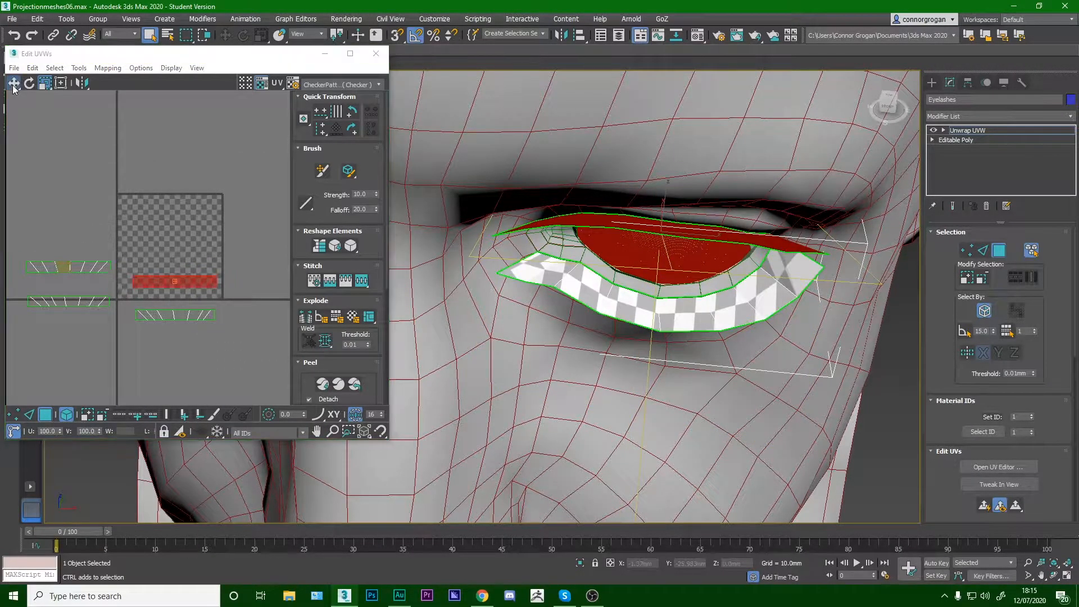
# Select all four straightened lash strips and pack them into the checker tile.
pyautogui.hotkey('ctrl', 'a')
pyautogui.scroll(-3, 315, 286)
pyautogui.scroll(-2, 315, 286)
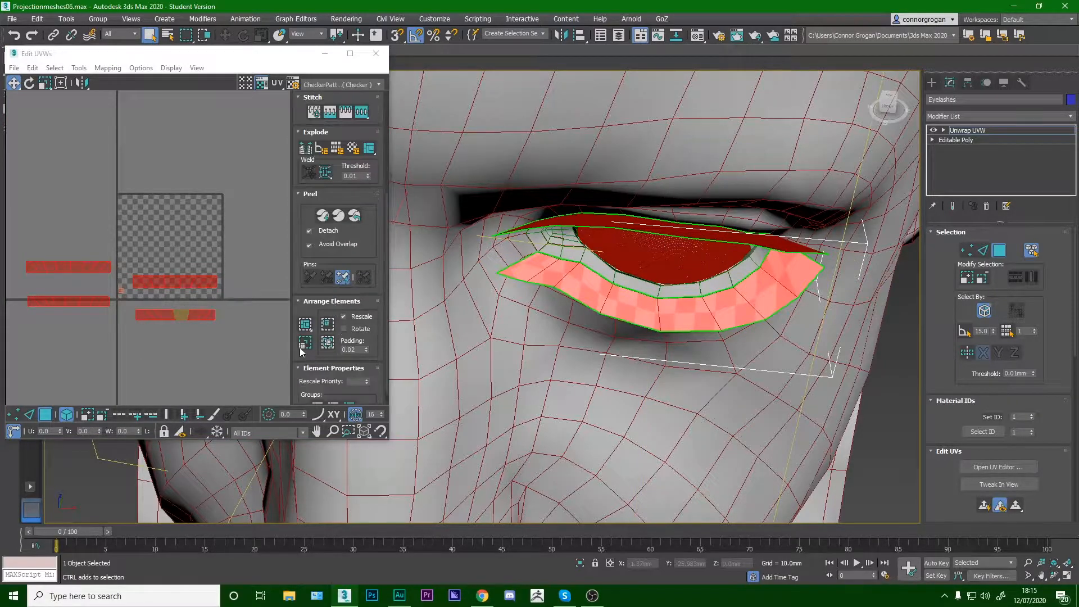
pyautogui.click(309, 328)
pyautogui.scroll(4, 168, 247)
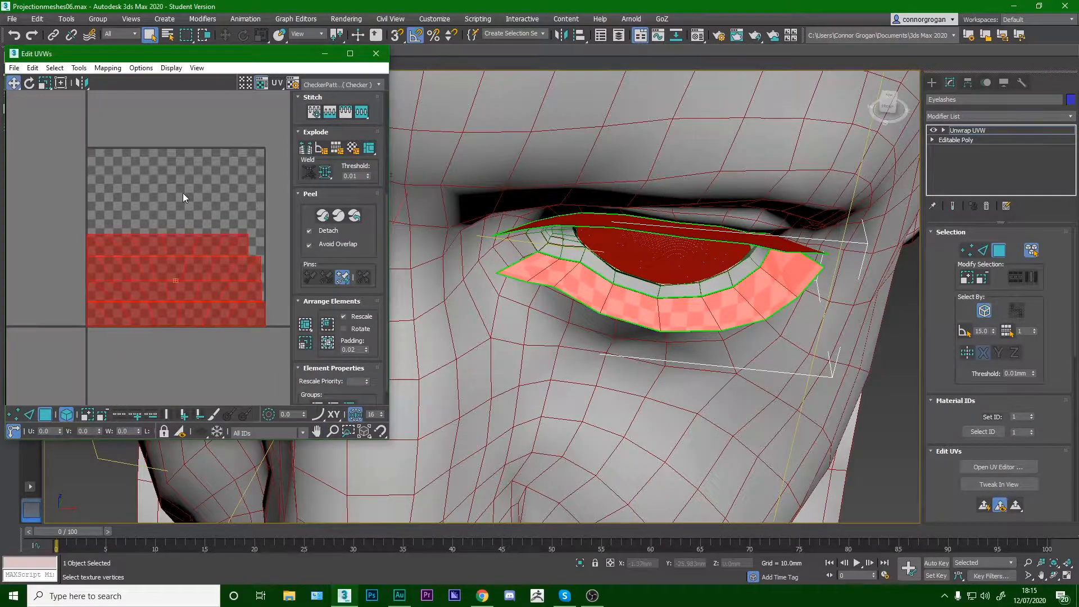
# Move the topmost packed strip higher in the tile and select its lower border in edge mode to identify its side.
pyautogui.click(169, 246)
pyautogui.moveTo(170, 247); pyautogui.dragTo(184, 210)
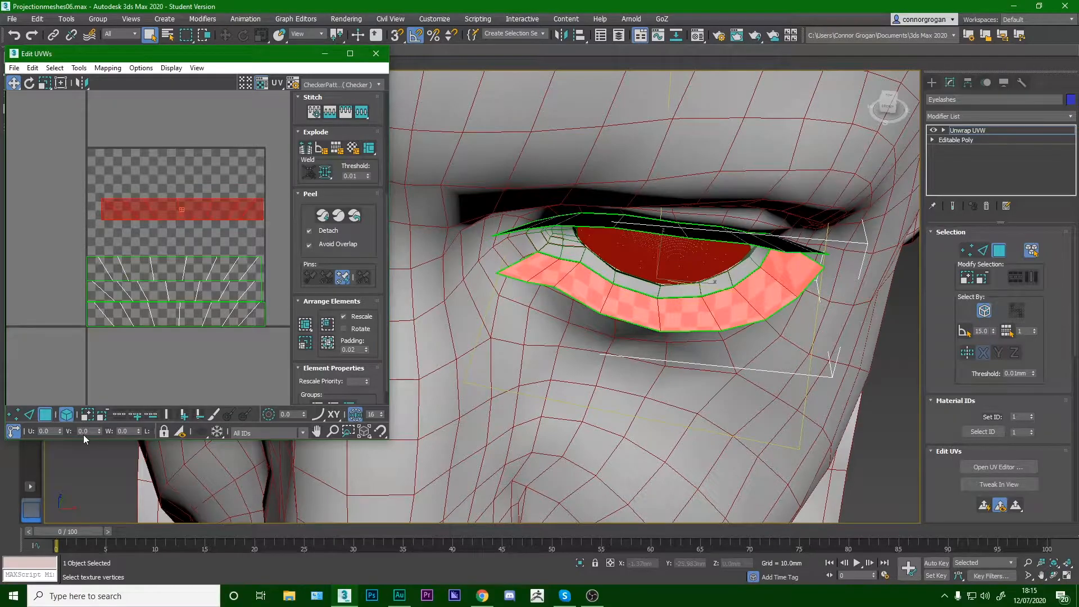
pyautogui.click(33, 415)
pyautogui.click(166, 219)
pyautogui.hotkey('ctrl', 'a')
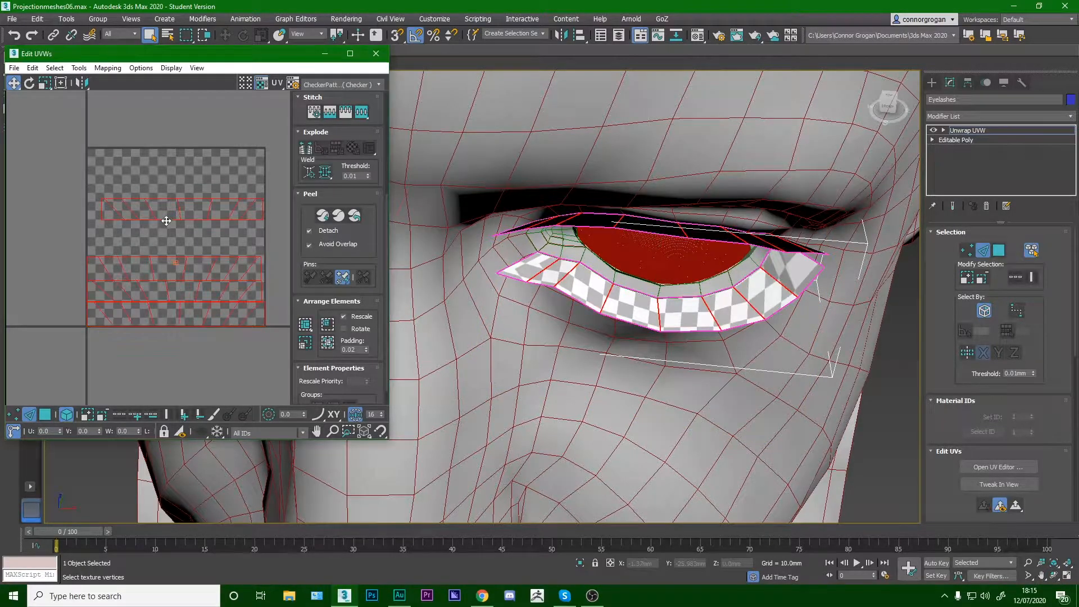
pyautogui.click(161, 368)
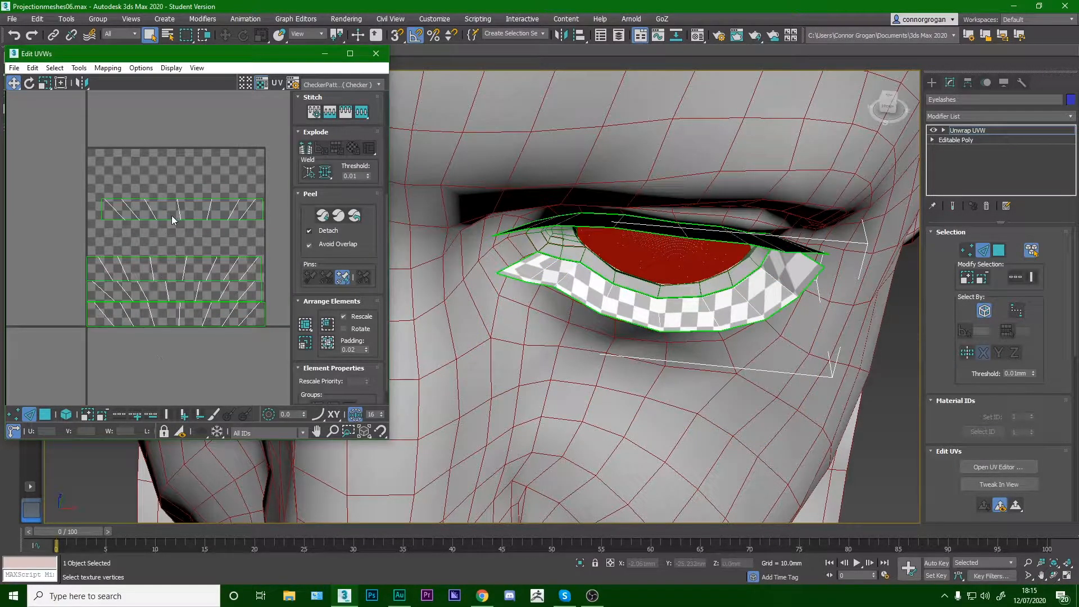
pyautogui.click(173, 219)
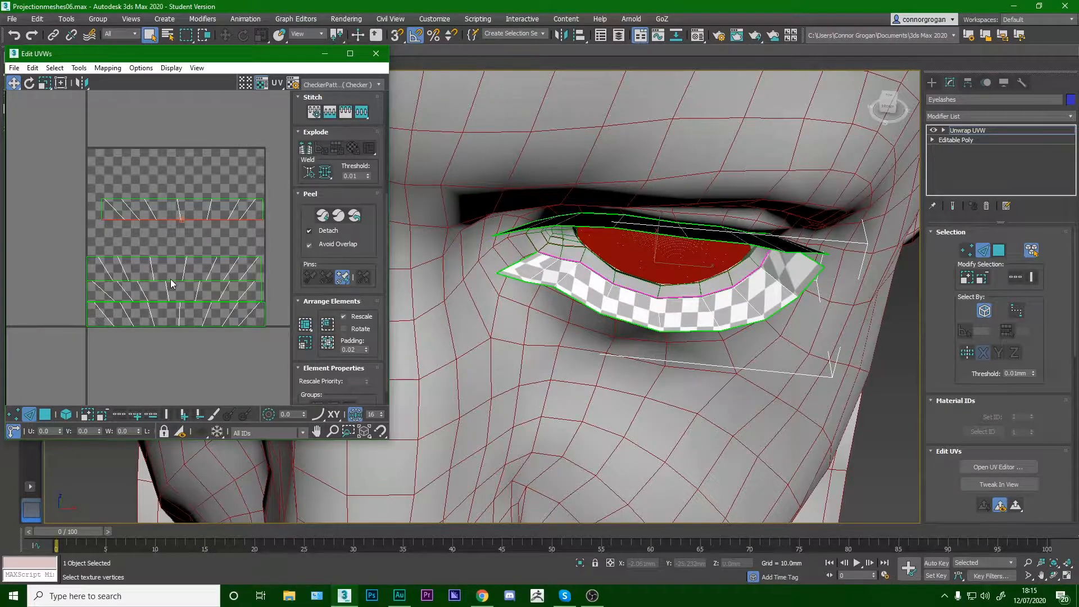
# Move the next strip up beneath the topmost one and select its lower border to check it against the model.
pyautogui.click(48, 415)
pyautogui.click(64, 417)
pyautogui.moveTo(189, 272)
pyautogui.mouseDown()
pyautogui.moveTo(195, 242)
pyautogui.moveTo(187, 252)
pyautogui.mouseUp()
pyautogui.click(30, 415)
pyautogui.click(150, 259)
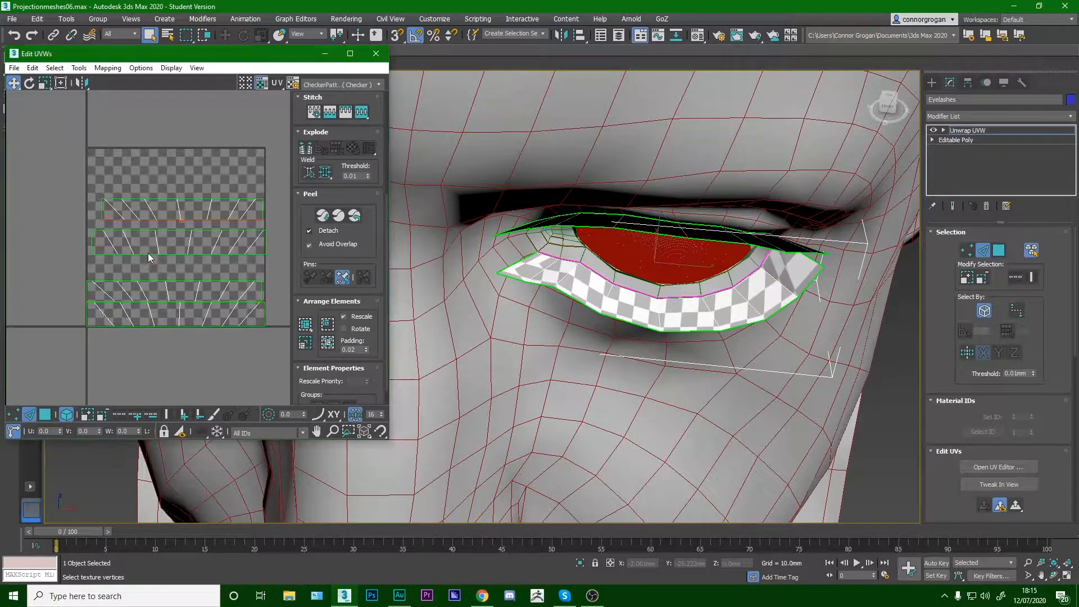
pyautogui.hotkey('ctrl', 'a')
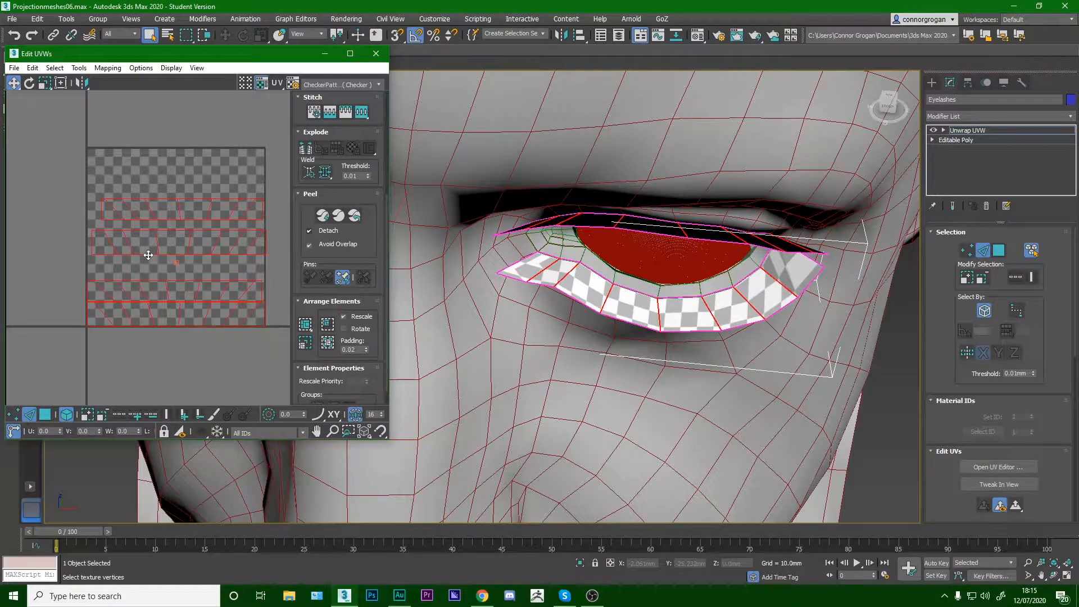
pyautogui.click(161, 356)
pyautogui.doubleClick(149, 254)
pyautogui.keyDown('alt'); pyautogui.moveTo(527, 268); pyautogui.dragTo(532, 217, button='middle'); pyautogui.keyUp('alt')
pyautogui.scroll(-3, 531, 218)
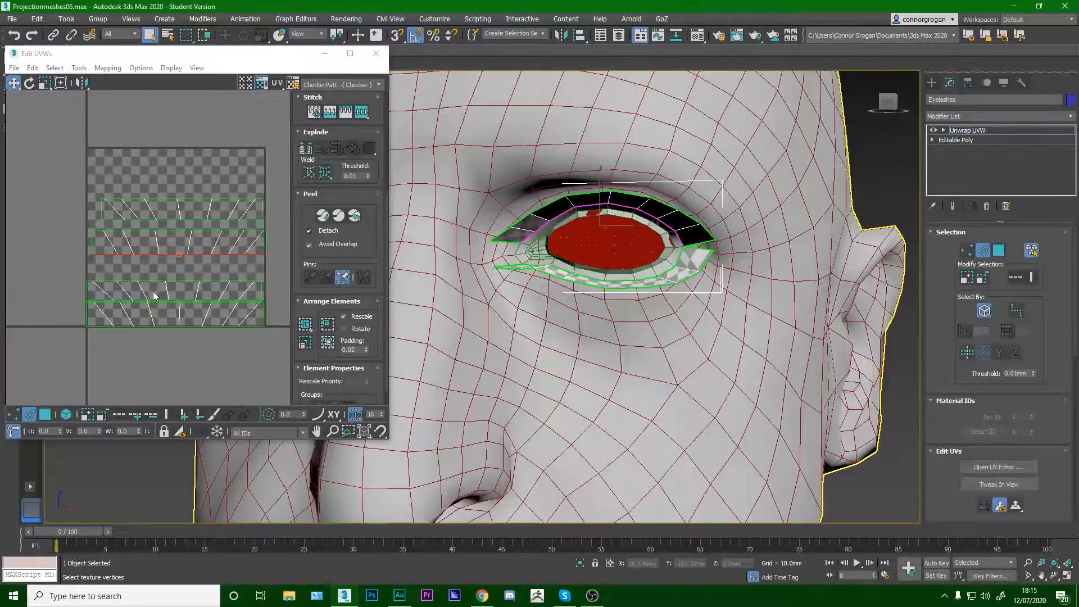
# Select the lower border of the bottommost lash strip and check which side it matches on the model.
pyautogui.scroll(2, 133, 327)
pyautogui.doubleClick(181, 326)
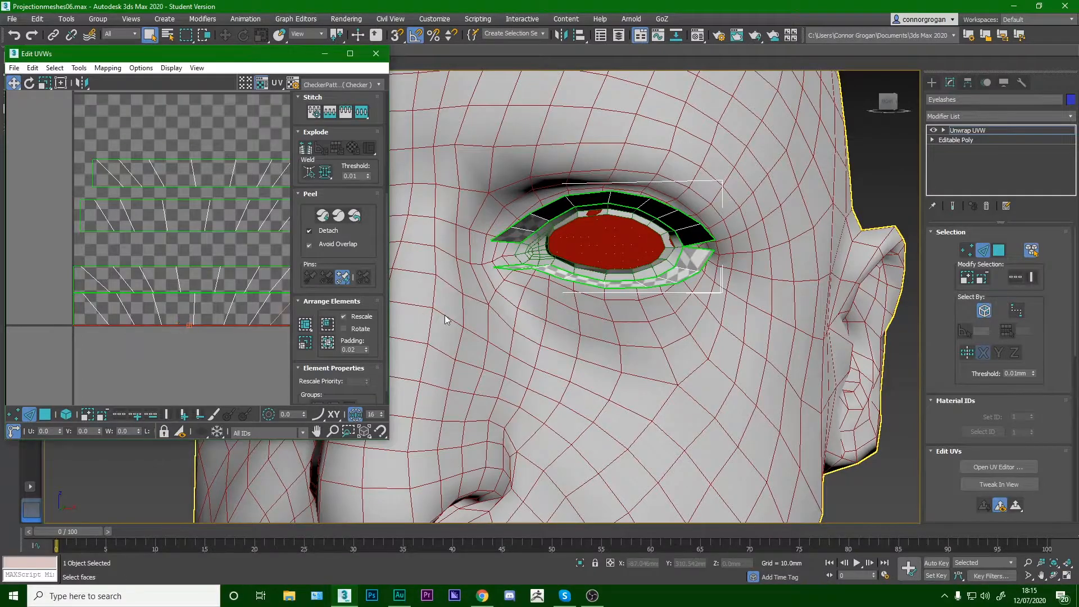
pyautogui.scroll(-5, 560, 317)
pyautogui.scroll(8, 555, 291)
# Move the third strip up as a whole element and select its lower border in edge mode to check it against the model.
pyautogui.click(45, 414)
pyautogui.click(66, 414)
pyautogui.click(148, 280)
pyautogui.moveTo(180, 281); pyautogui.dragTo(180, 261)
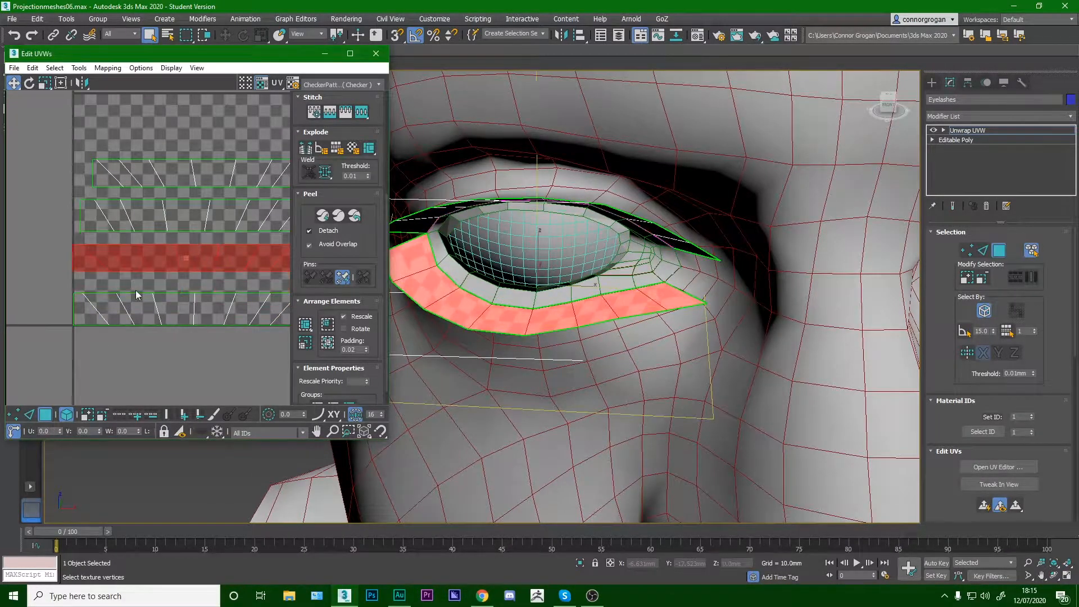
pyautogui.click(30, 415)
pyautogui.hotkey('ctrl', 'a')
pyautogui.click(170, 284)
pyautogui.doubleClick(160, 271)
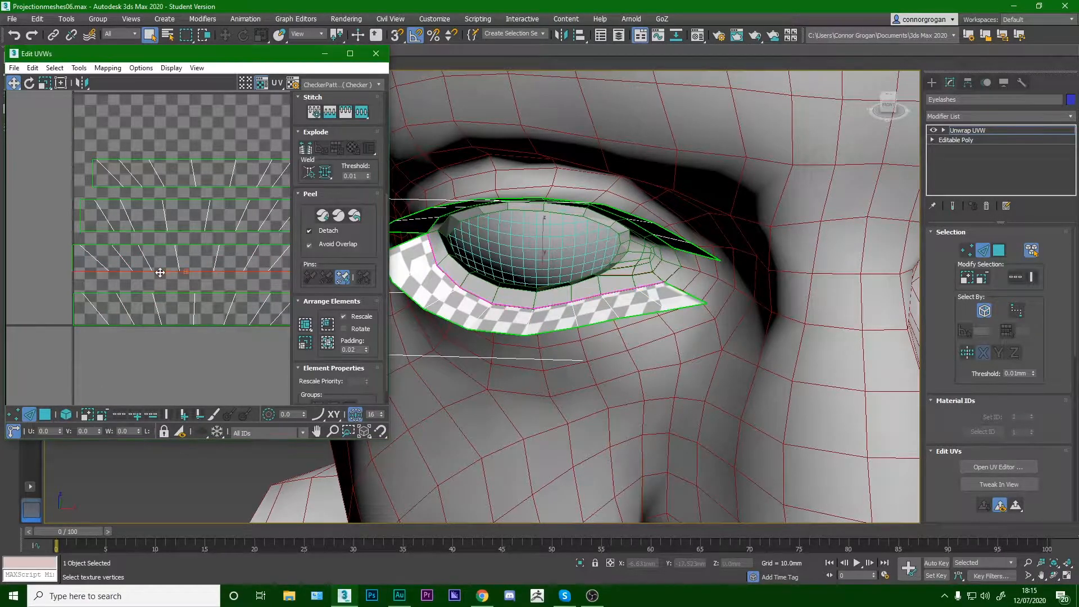
pyautogui.scroll(-2, 180, 276)
pyautogui.moveTo(185, 275); pyautogui.dragTo(196, 296, button='middle')
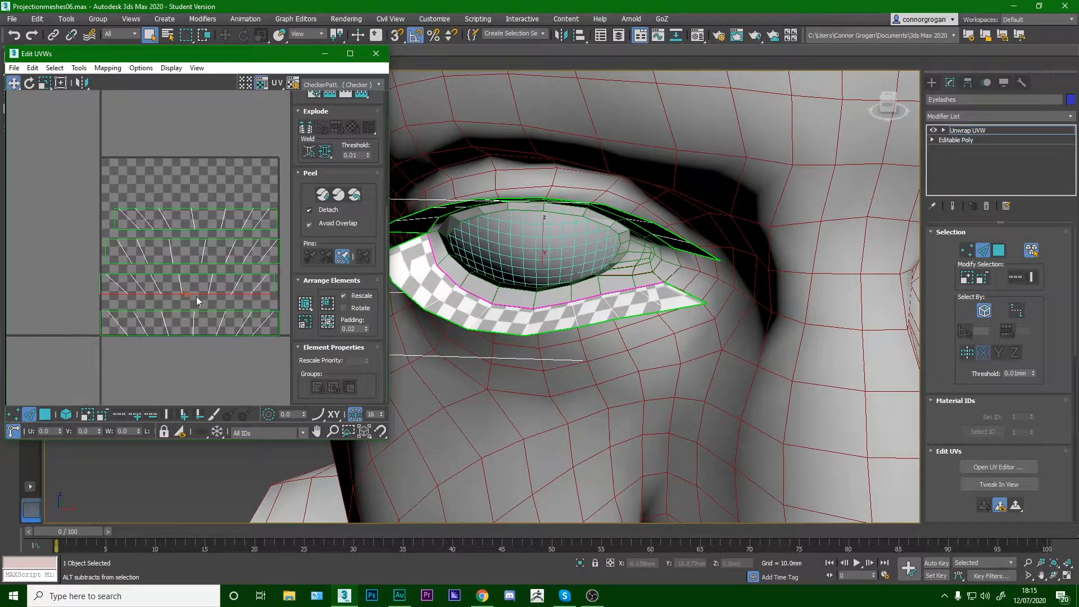
# Undo the border selections and the upward moves of the third and second strips.
pyautogui.scroll(2, 196, 295)
pyautogui.hotkey('ctrl', 'z')
pyautogui.hotkey('ctrl', 'z')
pyautogui.hotkey('ctrl', 'z')
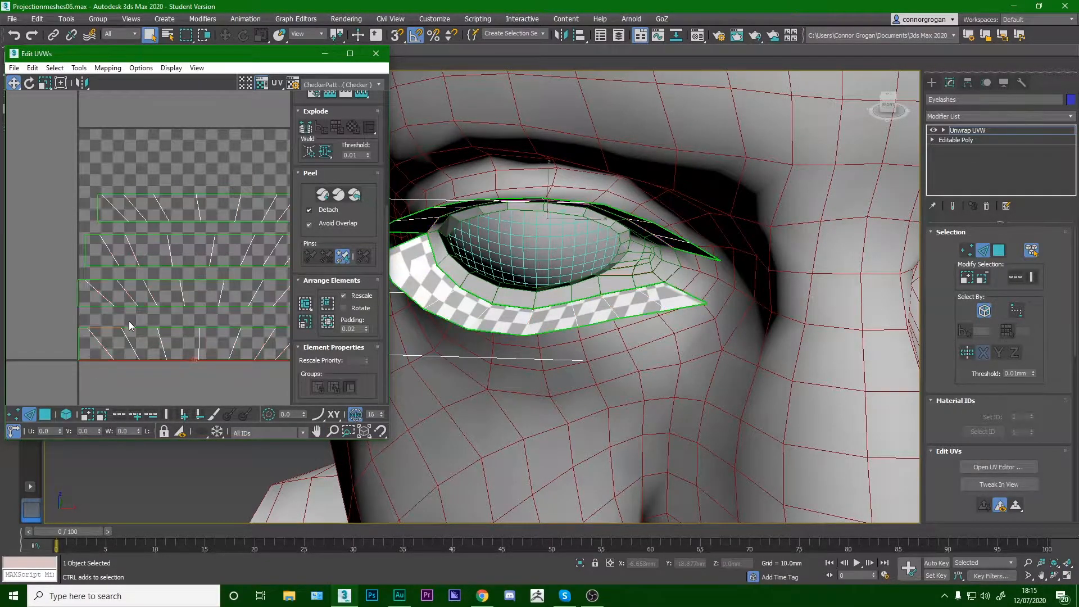
pyautogui.hotkey('ctrl', 'z')
pyautogui.hotkey('ctrl', 'z')
pyautogui.hotkey('ctrl', 'z')
pyautogui.hotkey('ctrl', 'z')
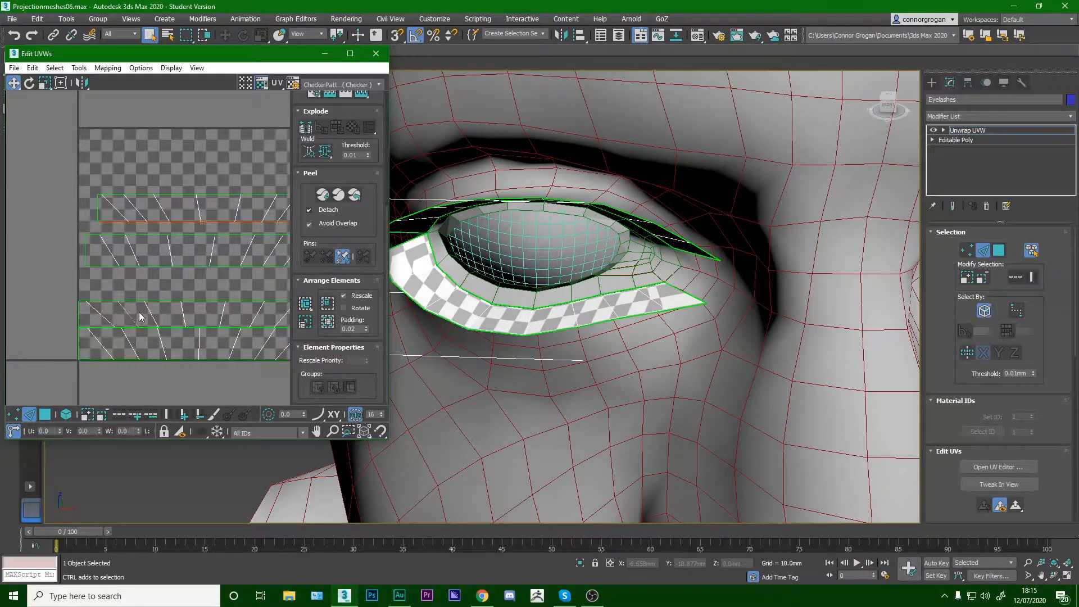
# Select all four lash strips as whole elements in polygon mode and pack them together in the tile again.
pyautogui.scroll(-2, 170, 256)
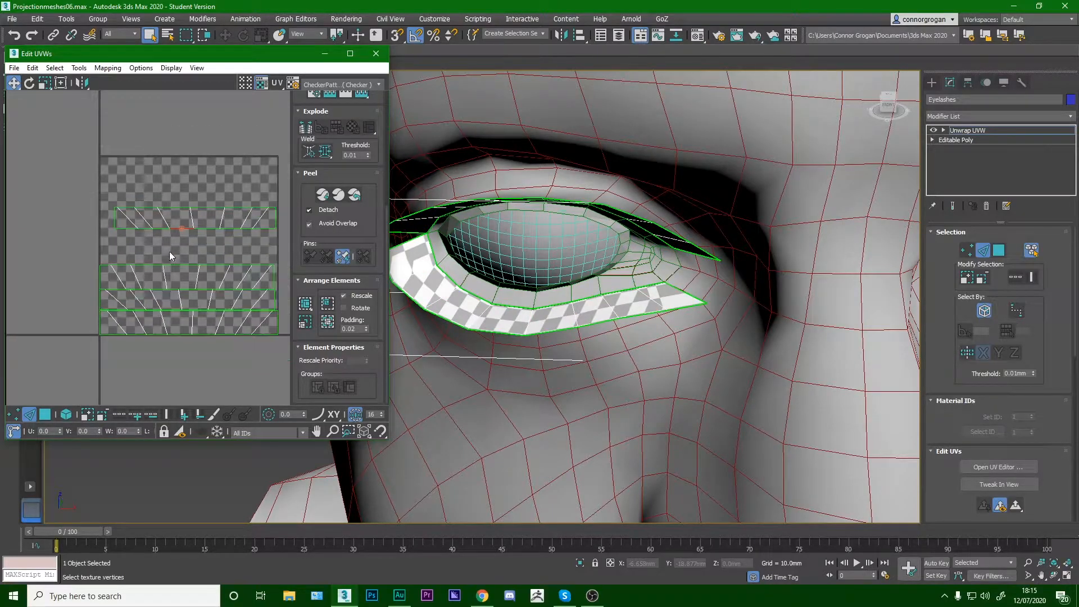
pyautogui.click(47, 415)
pyautogui.scroll(-1, 149, 326)
pyautogui.moveTo(59, 363); pyautogui.dragTo(223, 227)
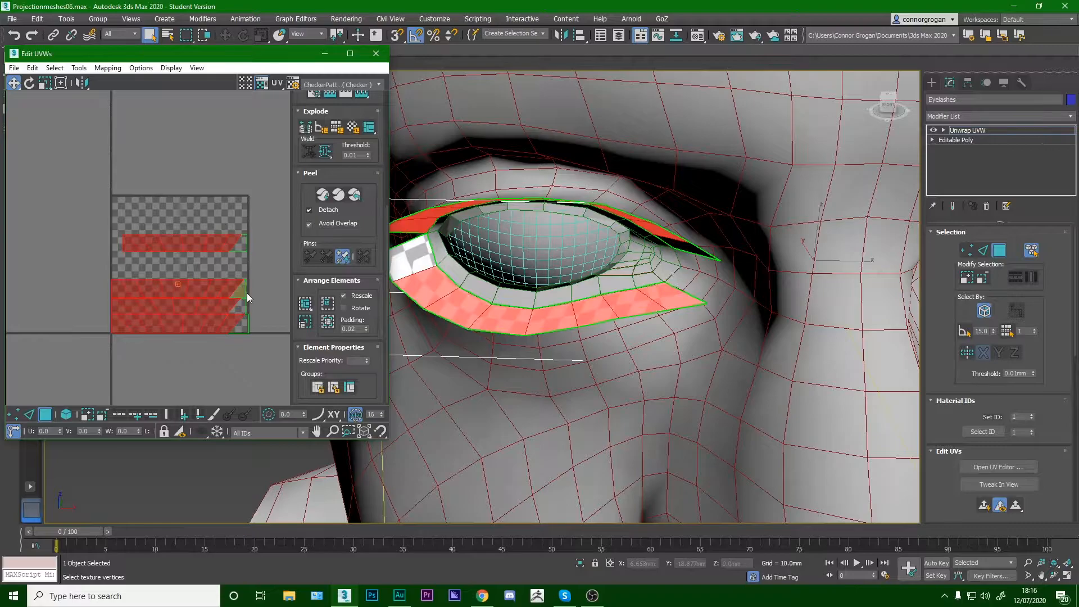
pyautogui.click(65, 414)
pyautogui.click(175, 293)
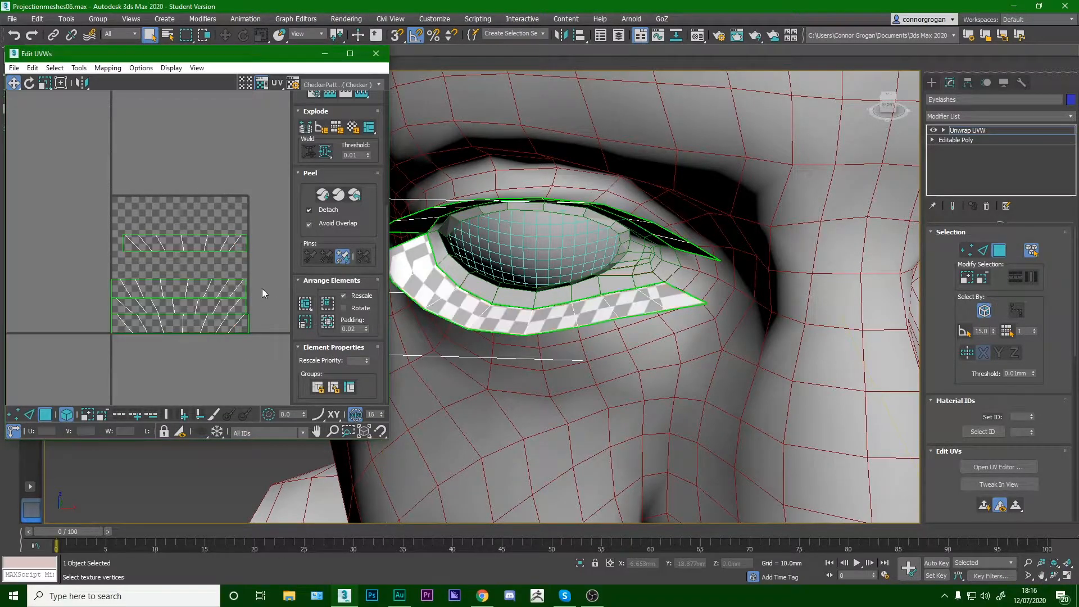
pyautogui.hotkey('ctrl', 'a')
pyautogui.click(305, 303)
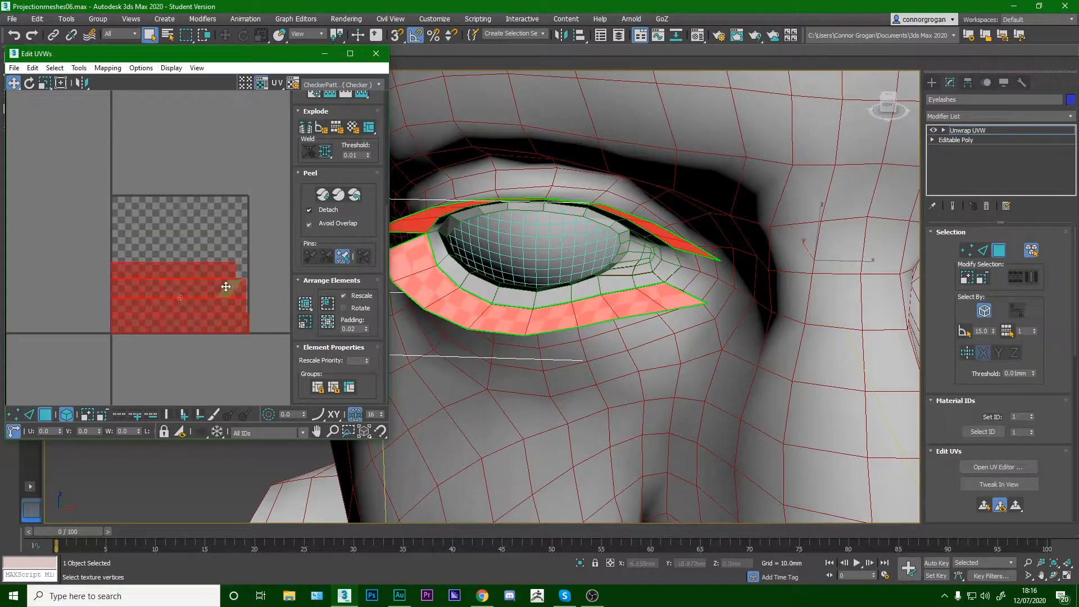
# Select the topmost packed strip and examine which eyelash it belongs to on the model.
pyautogui.scroll(2, 178, 261)
pyautogui.click(183, 225)
pyautogui.click(197, 269)
pyautogui.scroll(-4, 399, 280)
pyautogui.moveTo(399, 281); pyautogui.dragTo(617, 319, button='middle')
pyautogui.scroll(1, 330, 289)
pyautogui.scroll(-3, 247, 298)
pyautogui.moveTo(226, 297); pyautogui.dragTo(161, 283, button='middle')
pyautogui.scroll(3, 157, 279)
pyautogui.scroll(-2, 157, 284)
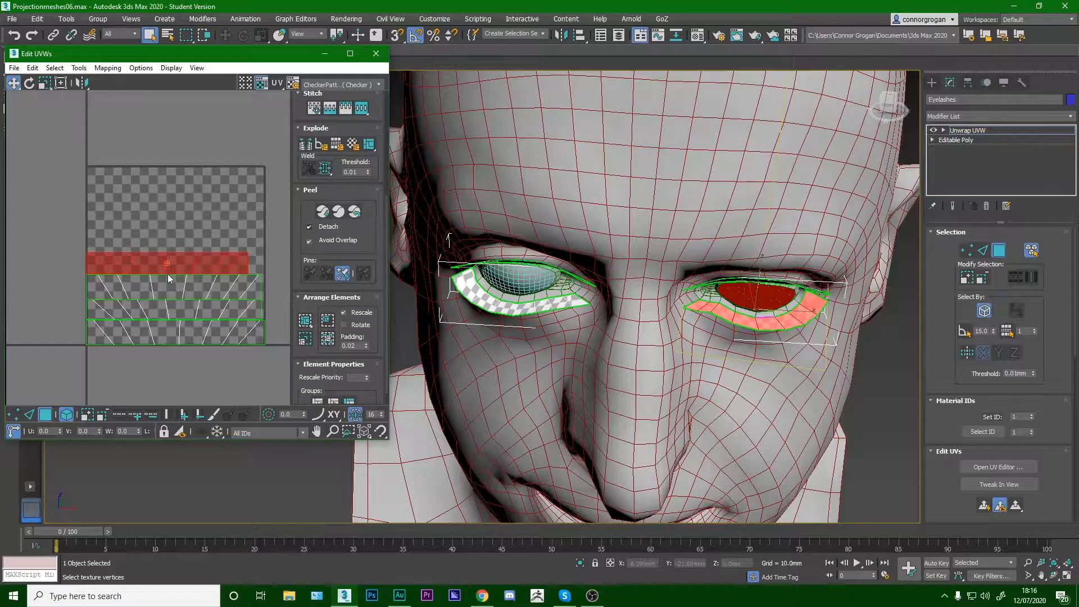
# Try to scale the topmost strip up to match the length of the other strips, and undo the scaling.
pyautogui.click(66, 413)
pyautogui.click(46, 84)
pyautogui.moveTo(200, 262); pyautogui.dragTo(204, 253)
pyautogui.scroll(3, 684, 330)
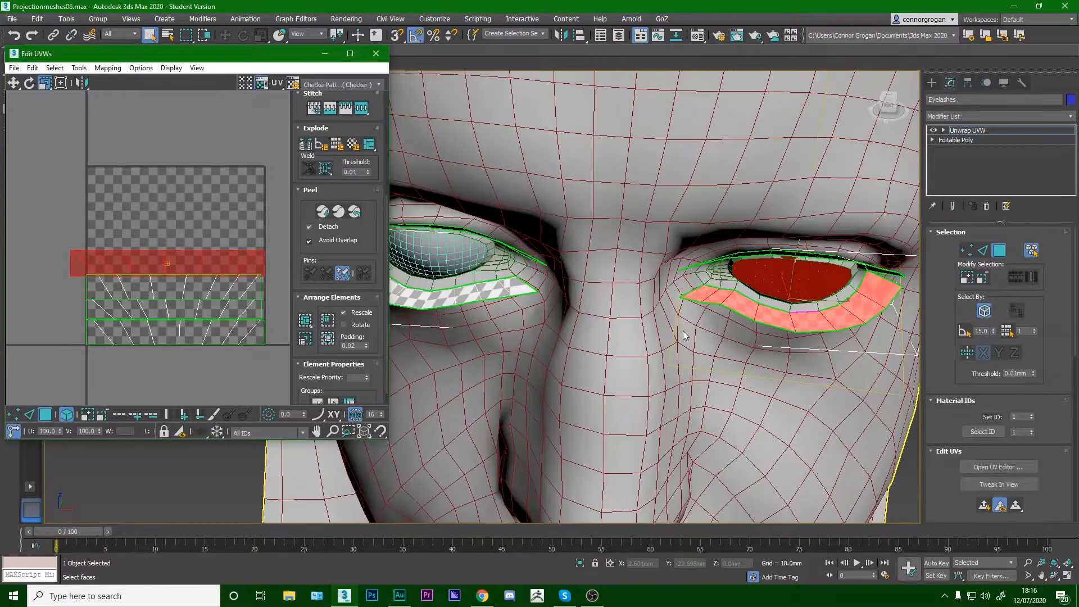
pyautogui.scroll(1, 684, 334)
pyautogui.keyDown('alt'); pyautogui.moveTo(701, 316); pyautogui.dragTo(699, 337, button='middle'); pyautogui.keyUp('alt')
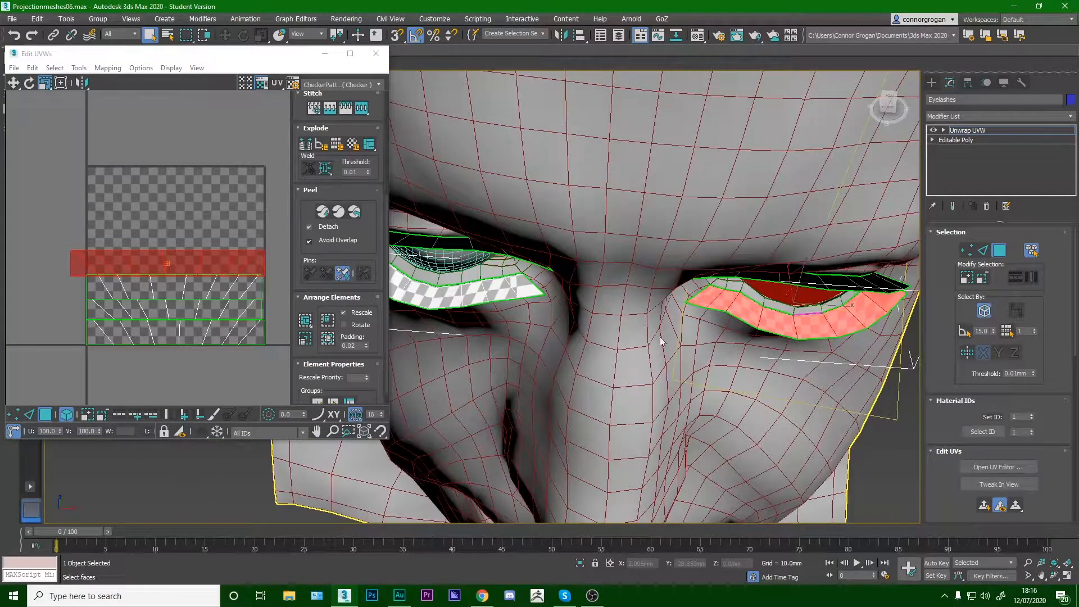
pyautogui.hotkey('ctrl', 'z')
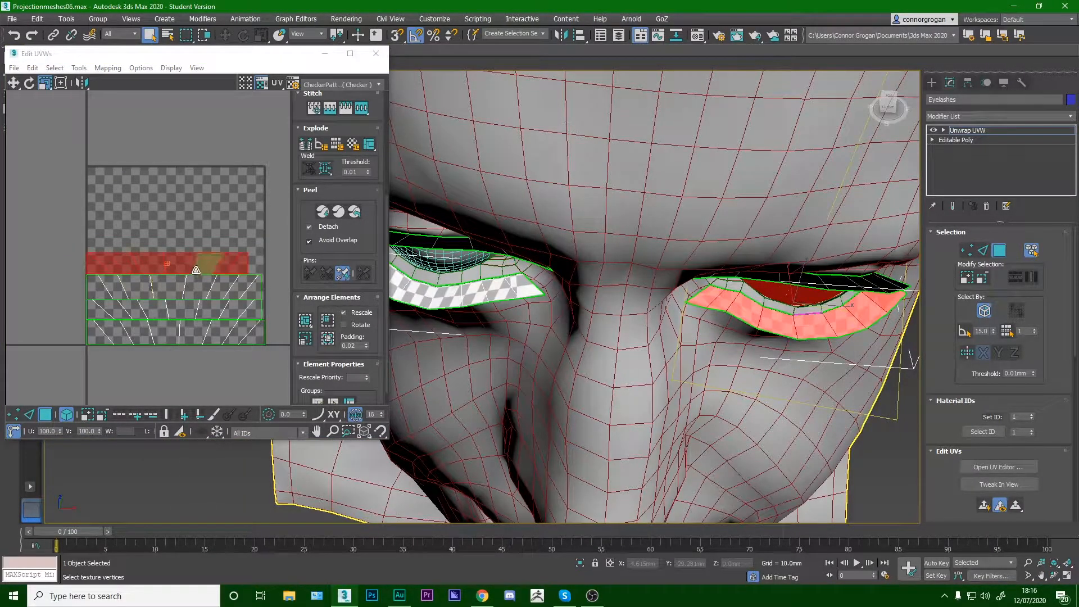
# Move the topmost strip's short end edge outward by about 0.075 in U to line up with the other strips' ends.
pyautogui.scroll(2, 210, 261)
pyautogui.press('2')
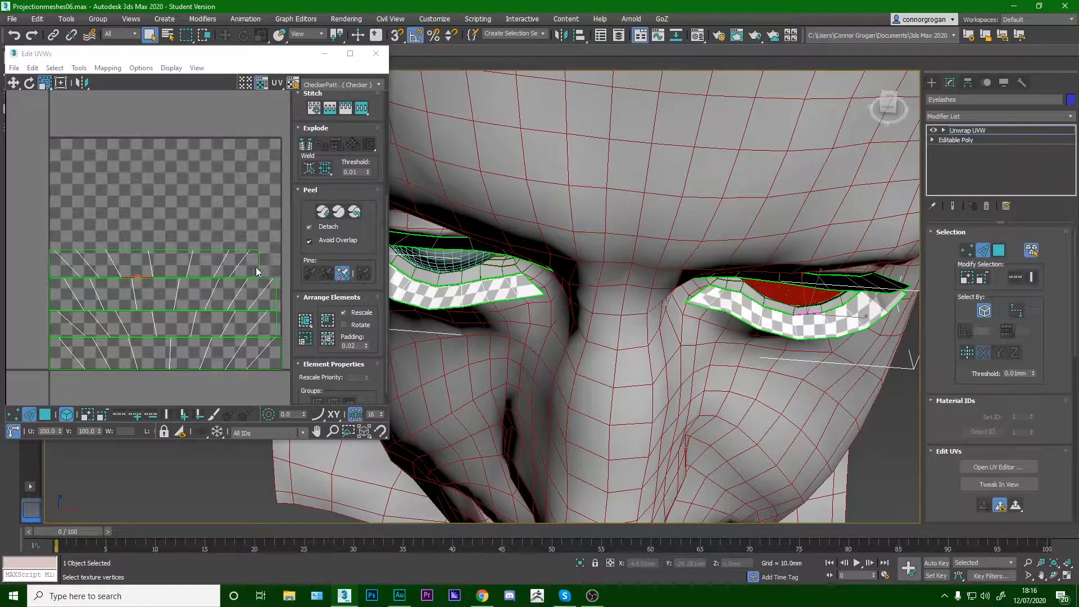
pyautogui.click(257, 269)
pyautogui.click(16, 83)
pyautogui.scroll(-2, 242, 220)
pyautogui.scroll(2, 222, 329)
pyautogui.click(225, 326)
pyautogui.click(261, 218)
pyautogui.scroll(3, 263, 218)
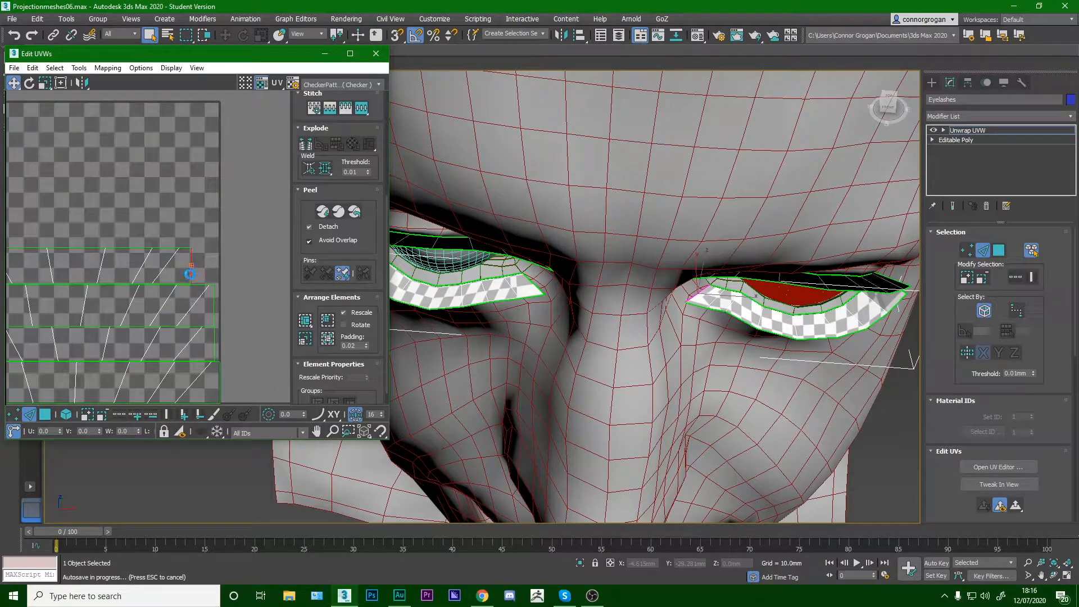
pyautogui.moveTo(191, 273); pyautogui.dragTo(220, 272)
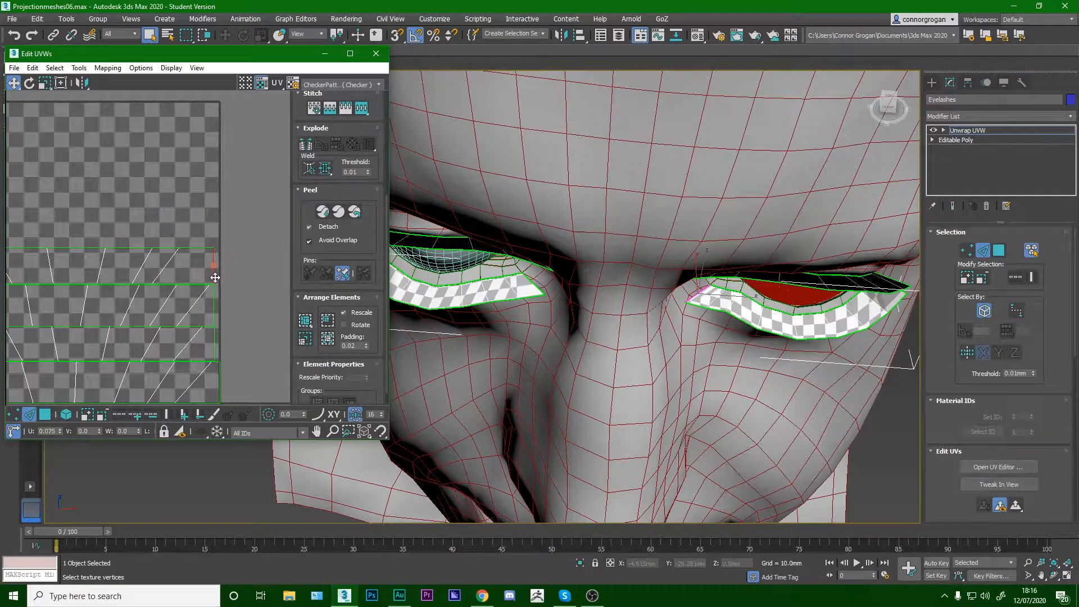
# Select the end vertices of the four packed strips in vertex mode.
pyautogui.scroll(-3, 212, 276)
pyautogui.moveTo(174, 280); pyautogui.dragTo(245, 250, button='middle')
pyautogui.scroll(1, 245, 251)
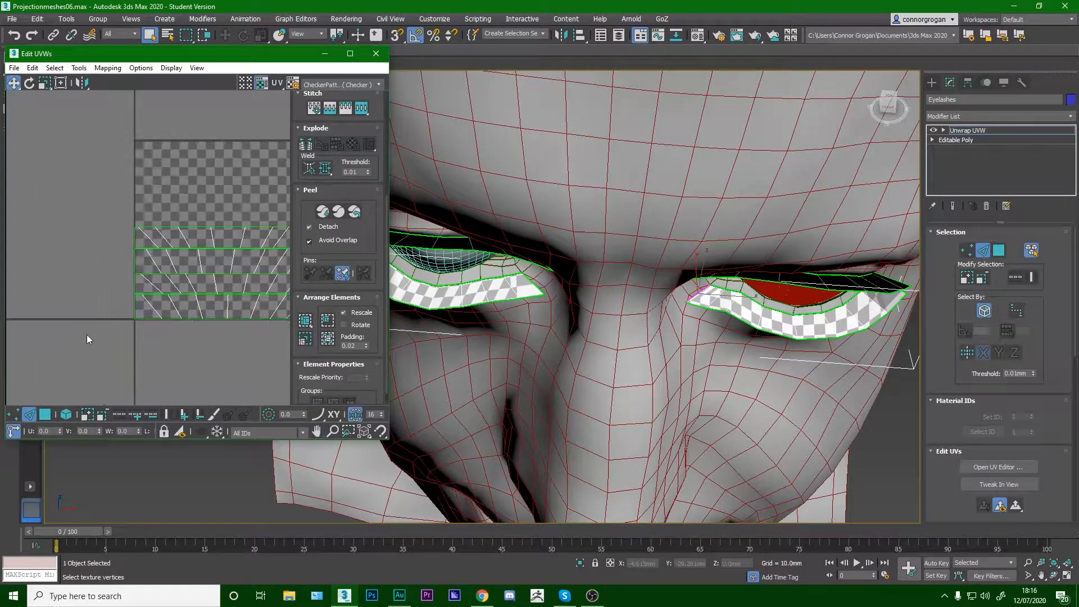
pyautogui.click(16, 416)
pyautogui.moveTo(85, 358); pyautogui.dragTo(139, 221)
pyautogui.moveTo(210, 234); pyautogui.dragTo(89, 267, button='middle')
pyautogui.moveTo(229, 228); pyautogui.dragTo(187, 361)
pyautogui.moveTo(152, 331); pyautogui.dragTo(220, 314, button='middle')
pyautogui.scroll(3, 223, 307)
pyautogui.scroll(-3, 218, 315)
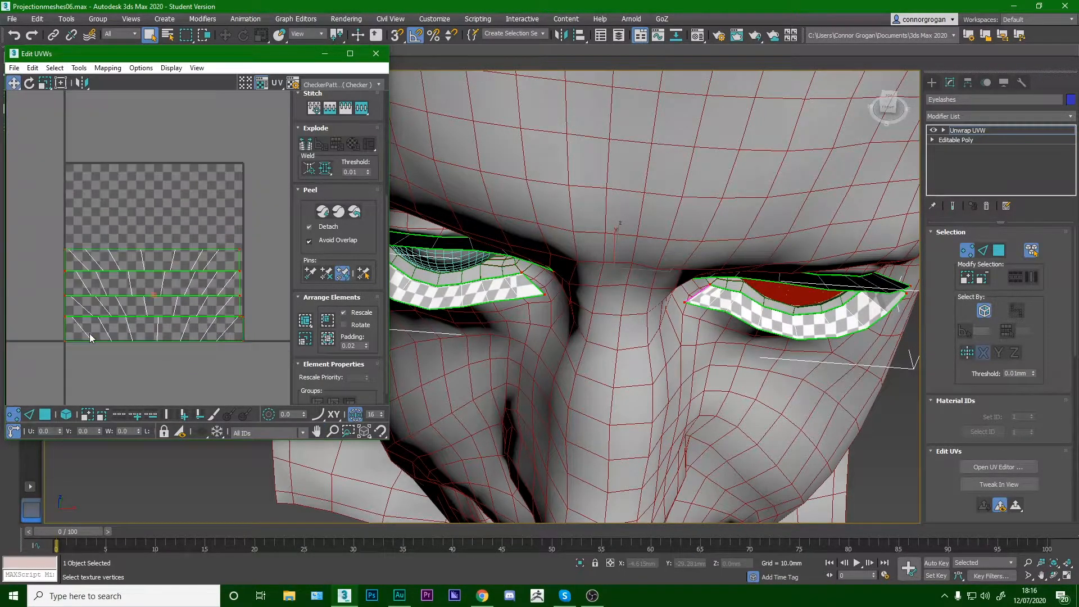
# Stack the four strips on top of each other along the tile's lower edge, moving each as a whole element.
pyautogui.click(50, 420)
pyautogui.click(62, 418)
pyautogui.scroll(3, 162, 260)
pyautogui.moveTo(157, 276); pyautogui.dragTo(169, 388)
pyautogui.moveTo(160, 371); pyautogui.dragTo(176, 302, button='middle')
pyautogui.scroll(-2, 176, 302)
pyautogui.click(180, 298)
pyautogui.moveTo(180, 297); pyautogui.dragTo(183, 325)
pyautogui.moveTo(189, 259); pyautogui.dragTo(192, 317)
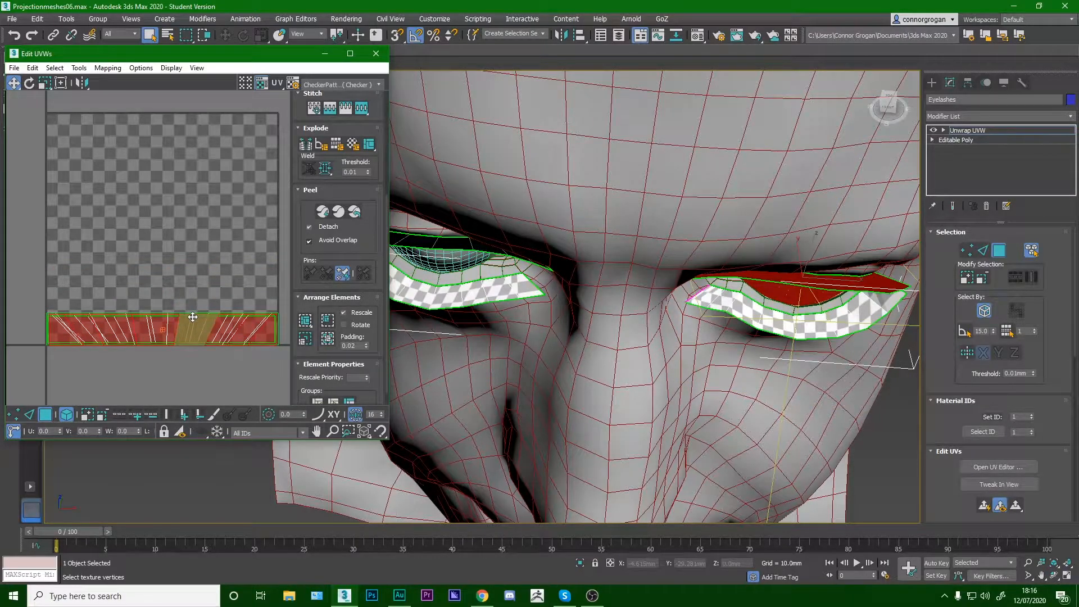
# Select all vertices at the stack's left end and align them vertically.
pyautogui.press('1')
pyautogui.scroll(6, 109, 328)
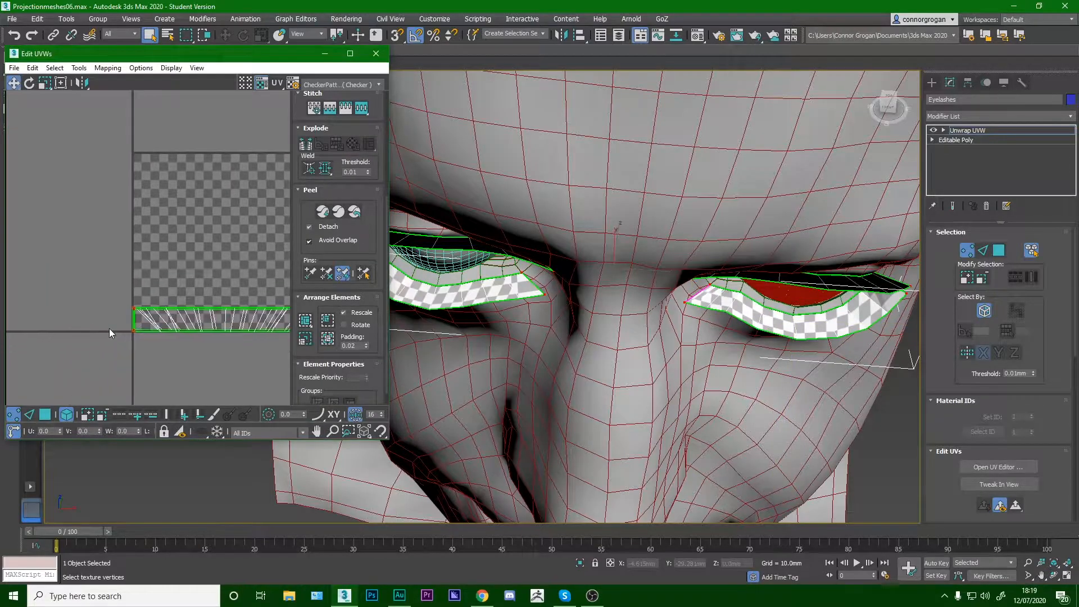
pyautogui.scroll(3, 121, 326)
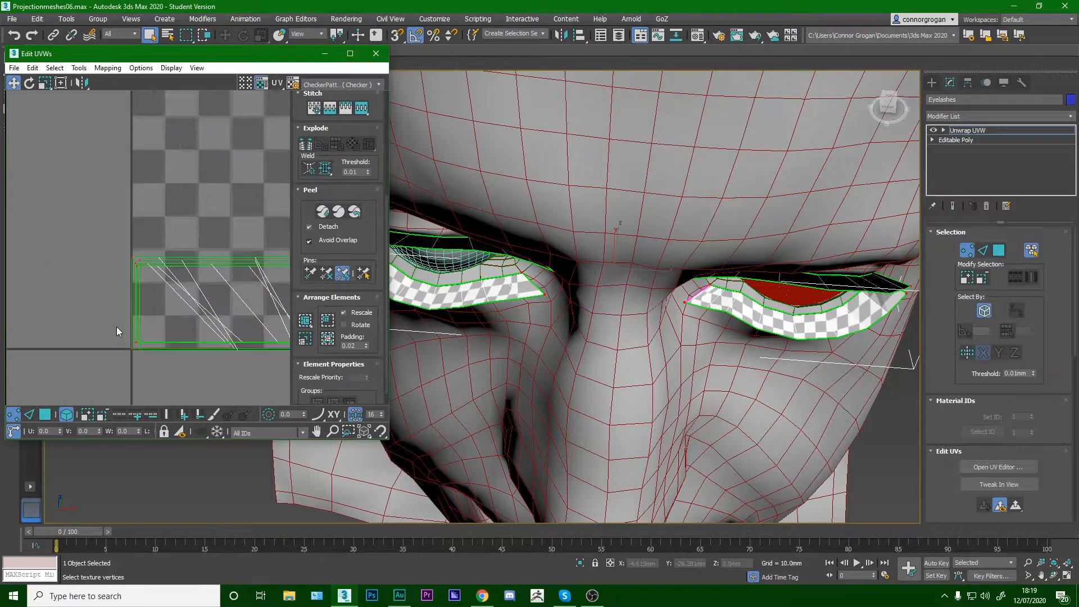
pyautogui.moveTo(87, 376); pyautogui.dragTo(164, 178)
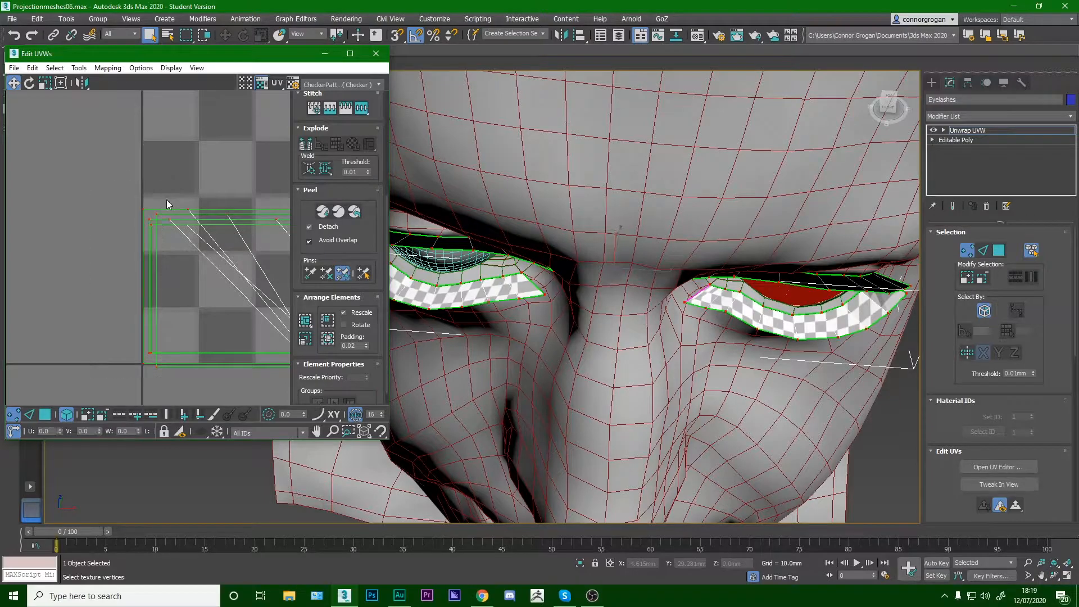
pyautogui.click(103, 384)
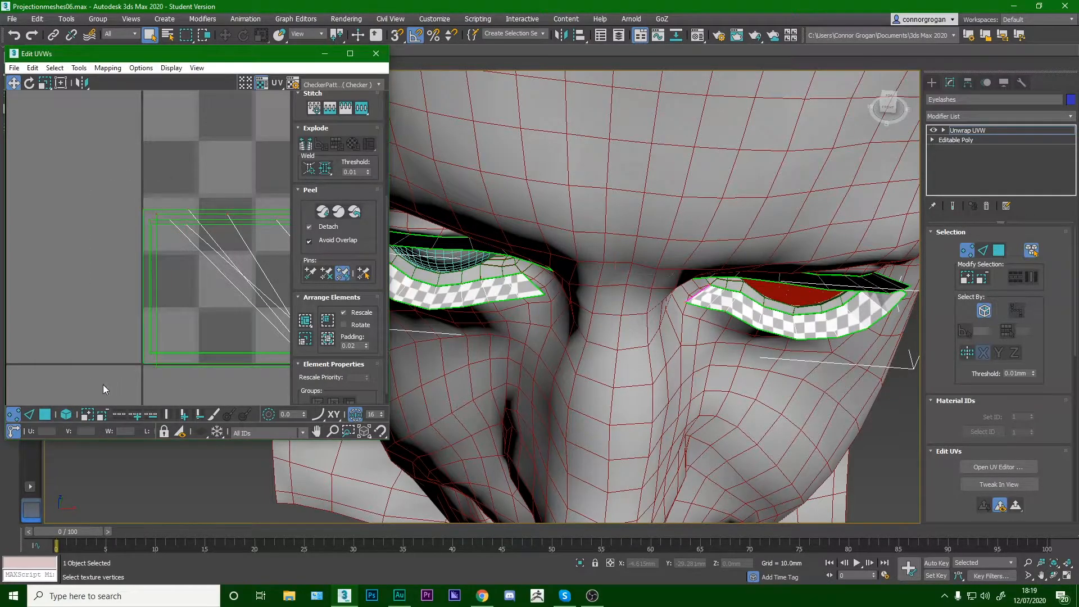
pyautogui.moveTo(159, 188); pyautogui.dragTo(160, 186)
pyautogui.scroll(5, 295, 182)
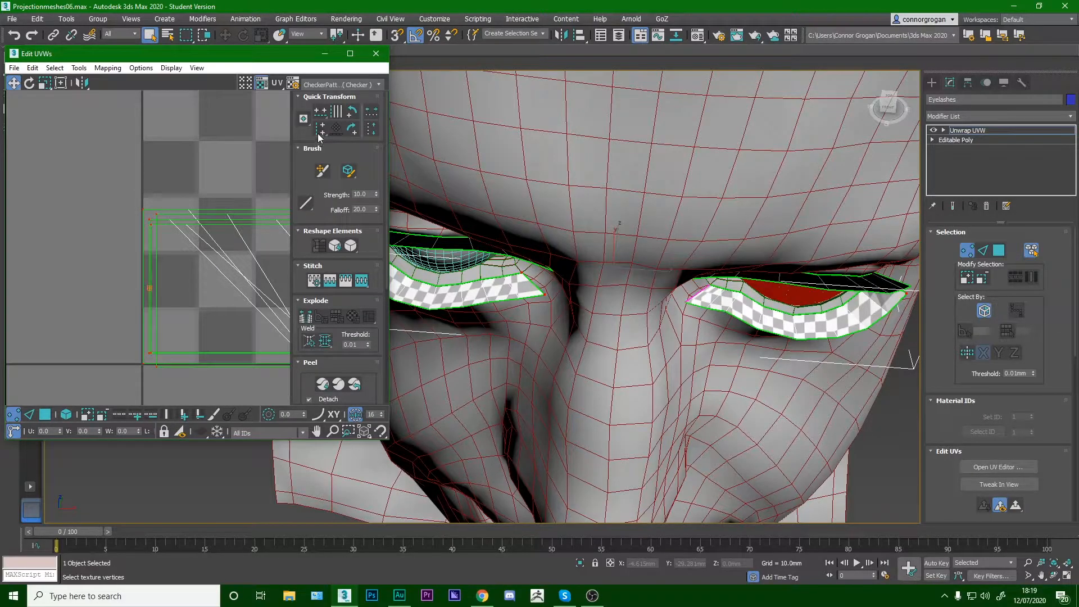
pyautogui.click(320, 132)
# Select all vertices at the stack's right end and align them vertically.
pyautogui.scroll(-4, 243, 232)
pyautogui.moveTo(239, 243); pyautogui.dragTo(62, 242, button='middle')
pyautogui.scroll(-2, 266, 247)
pyautogui.moveTo(267, 250); pyautogui.dragTo(84, 253, button='middle')
pyautogui.scroll(5, 184, 245)
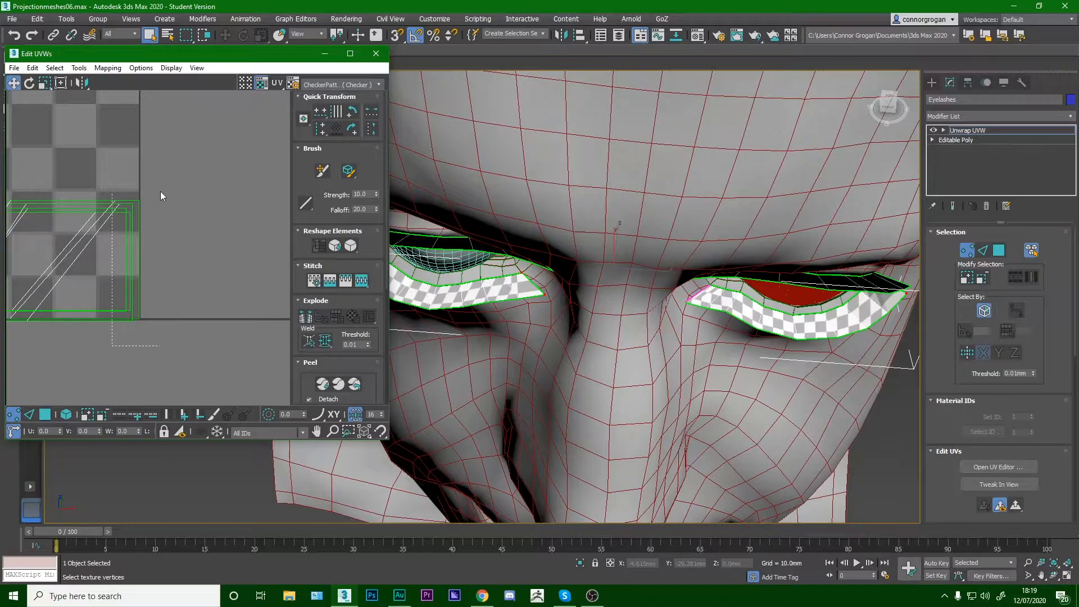
pyautogui.scroll(2, 111, 329)
pyautogui.moveTo(129, 348); pyautogui.dragTo(197, 94)
pyautogui.moveTo(116, 135); pyautogui.dragTo(217, 157, button='middle')
pyautogui.click(322, 131)
# Align the vertices of the stacked strips' upper borders horizontally, and do the same for their lower borders.
pyautogui.scroll(-6, 185, 181)
pyautogui.moveTo(163, 201); pyautogui.dragTo(287, 206, button='middle')
pyautogui.scroll(3, 136, 197)
pyautogui.moveTo(156, 178); pyautogui.dragTo(119, 188, button='middle')
pyautogui.scroll(3, 118, 189)
pyautogui.moveTo(220, 191); pyautogui.dragTo(227, 188)
pyautogui.scroll(-6, 101, 221)
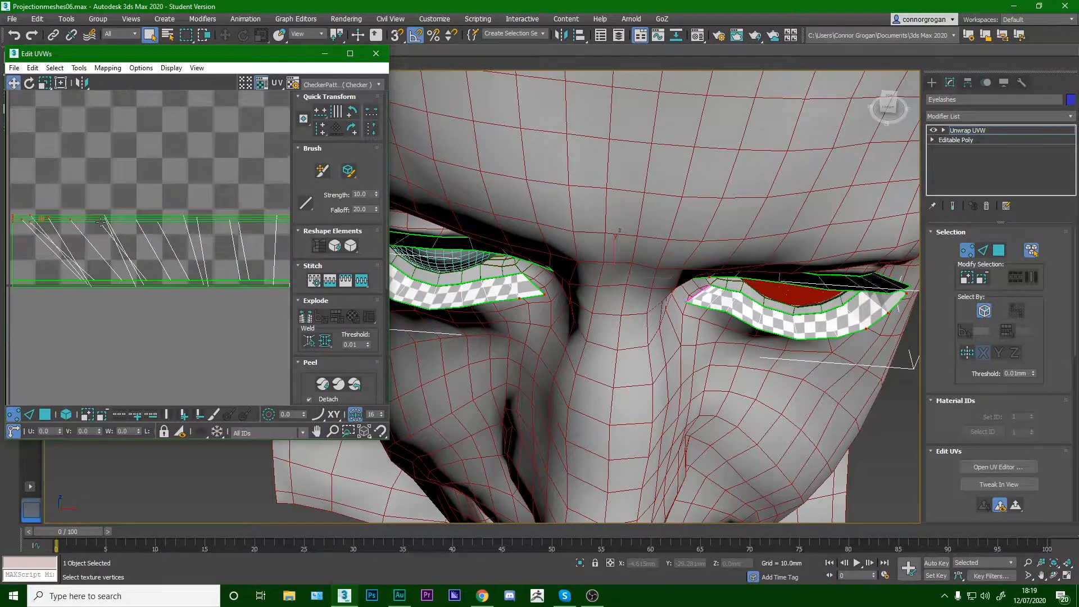
pyautogui.scroll(-2, 84, 230)
pyautogui.moveTo(237, 200); pyautogui.dragTo(237, 200)
pyautogui.click(324, 118)
pyautogui.scroll(3, 99, 247)
pyautogui.moveTo(15, 265); pyautogui.dragTo(278, 232)
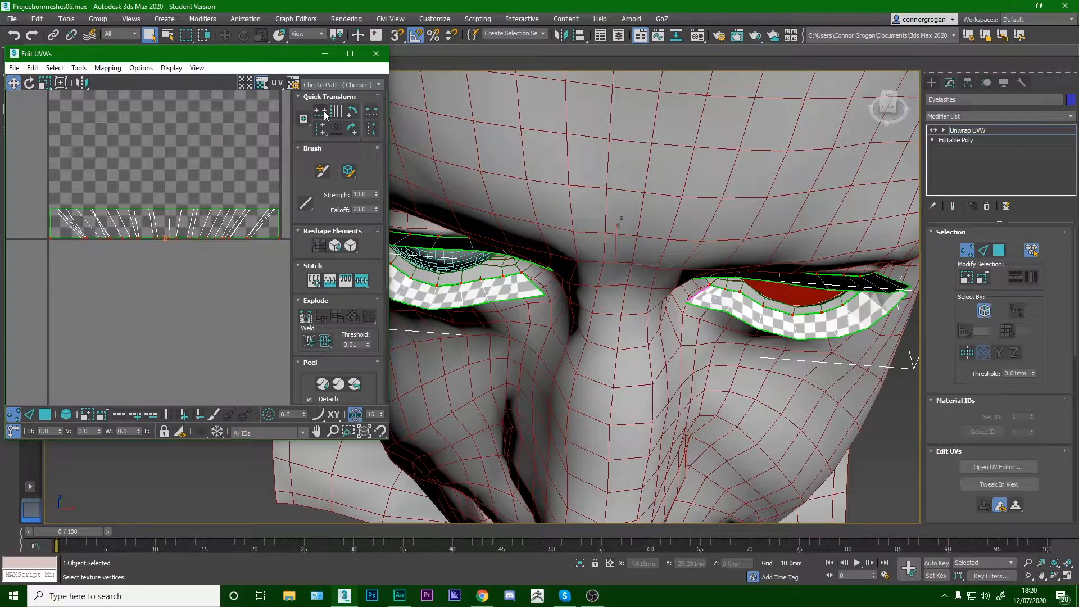
# Examine both ends of the stacked strips to check that their corners and borders coincide.
pyautogui.scroll(2, 153, 199)
pyautogui.moveTo(153, 200); pyautogui.dragTo(189, 216, button='middle')
pyautogui.scroll(3, 87, 258)
pyautogui.moveTo(87, 258); pyautogui.dragTo(114, 255, button='middle')
pyautogui.scroll(-2, 115, 255)
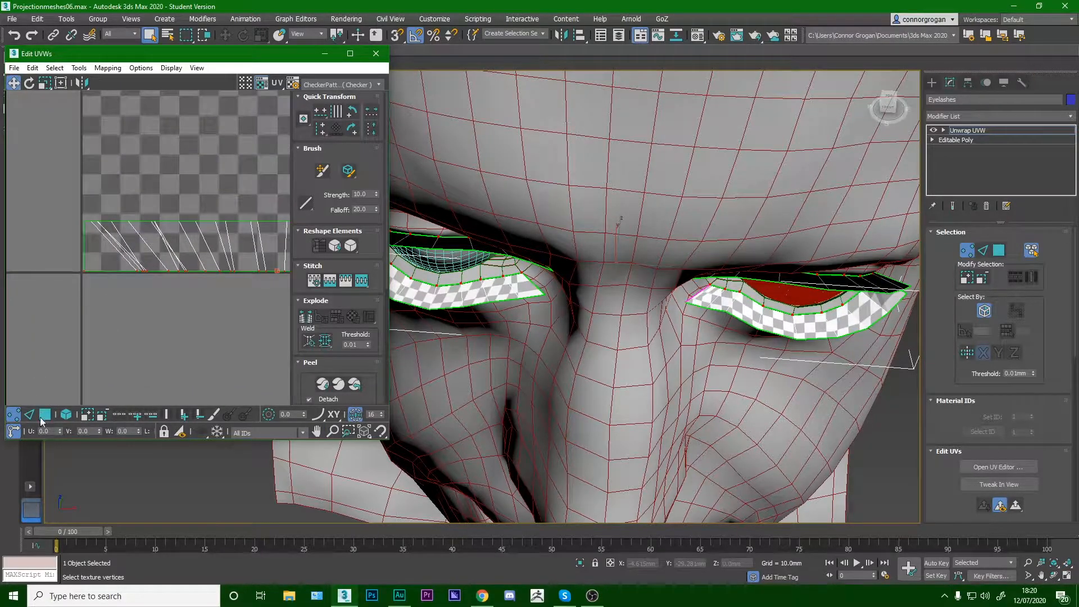
pyautogui.moveTo(46, 299); pyautogui.dragTo(89, 206)
pyautogui.scroll(-3, 94, 211)
pyautogui.moveTo(190, 219); pyautogui.dragTo(120, 236, button='middle')
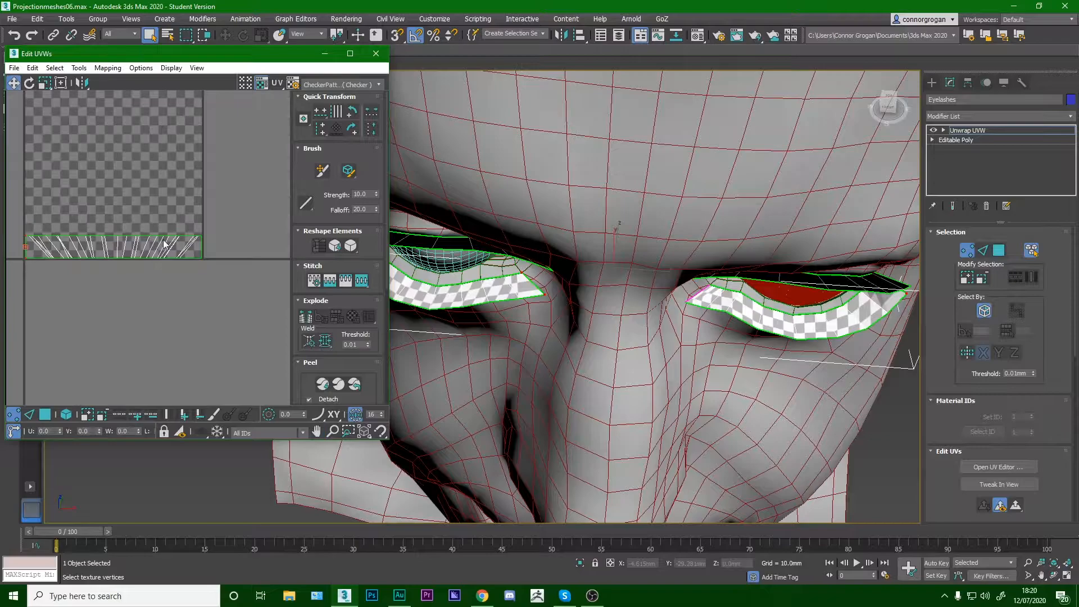
pyautogui.scroll(4, 201, 244)
pyautogui.scroll(3, 225, 195)
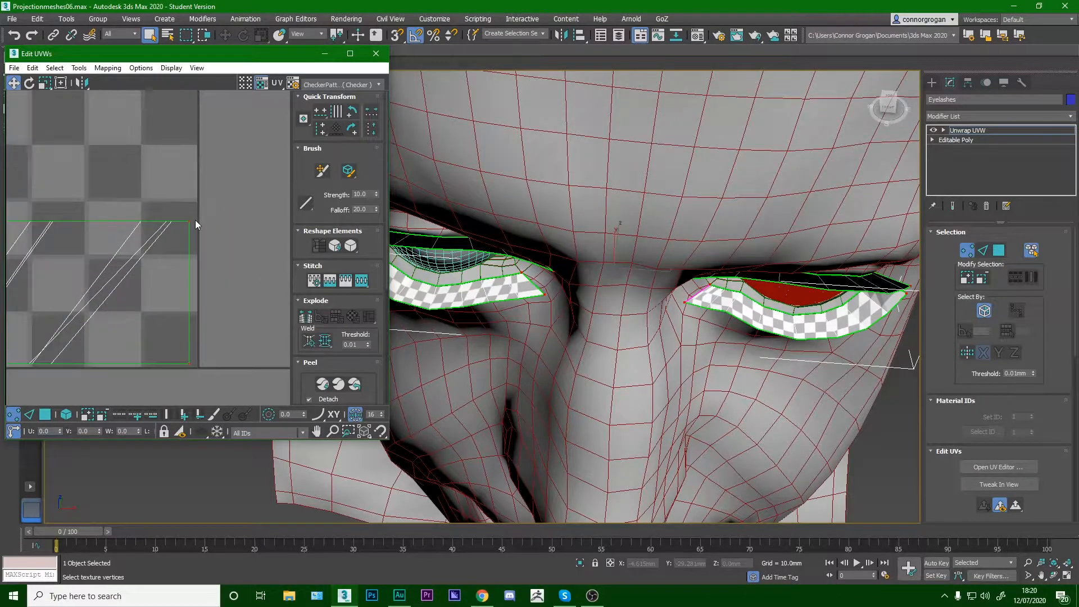
pyautogui.rightClick(187, 223)
pyautogui.click(218, 194)
pyautogui.scroll(-7, 187, 224)
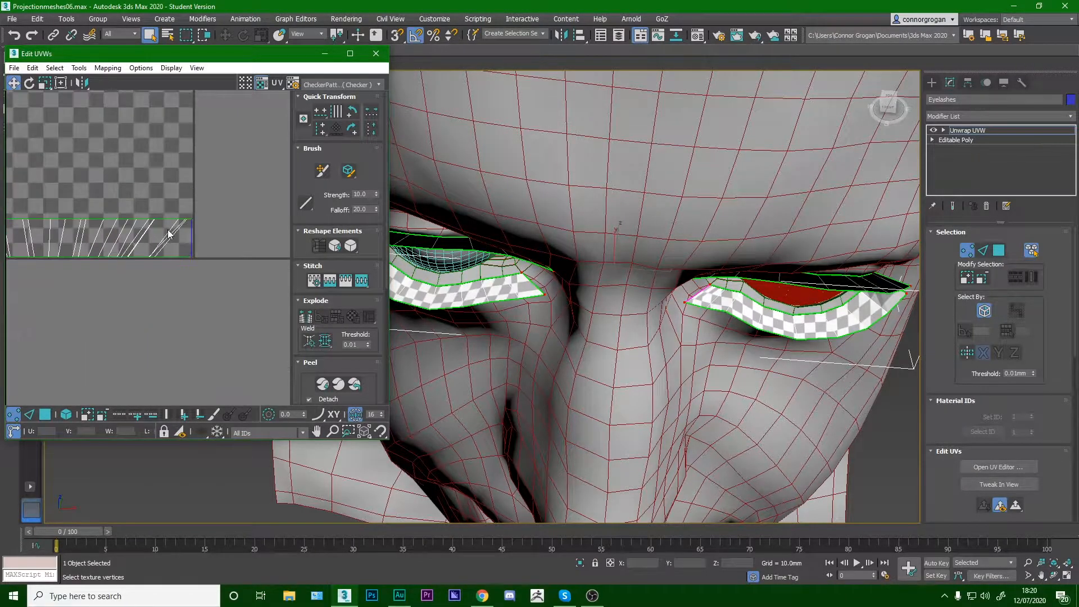
pyautogui.moveTo(187, 224); pyautogui.dragTo(225, 240, button='middle')
# Select all unfrozen faces of the stacked eyelash strips and relax them by polygon angles.
pyautogui.click(40, 418)
pyautogui.hotkey('ctrl', 'a')
pyautogui.scroll(3, 95, 251)
pyautogui.scroll(-3, 118, 281)
pyautogui.moveTo(116, 282); pyautogui.dragTo(146, 262)
pyautogui.click(79, 68)
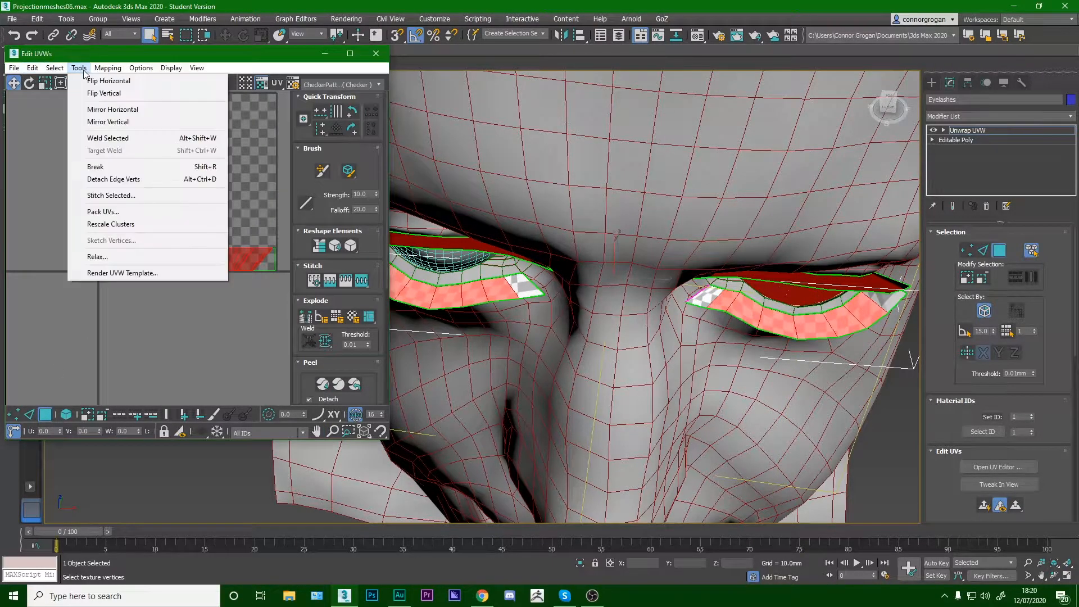
pyautogui.click(112, 256)
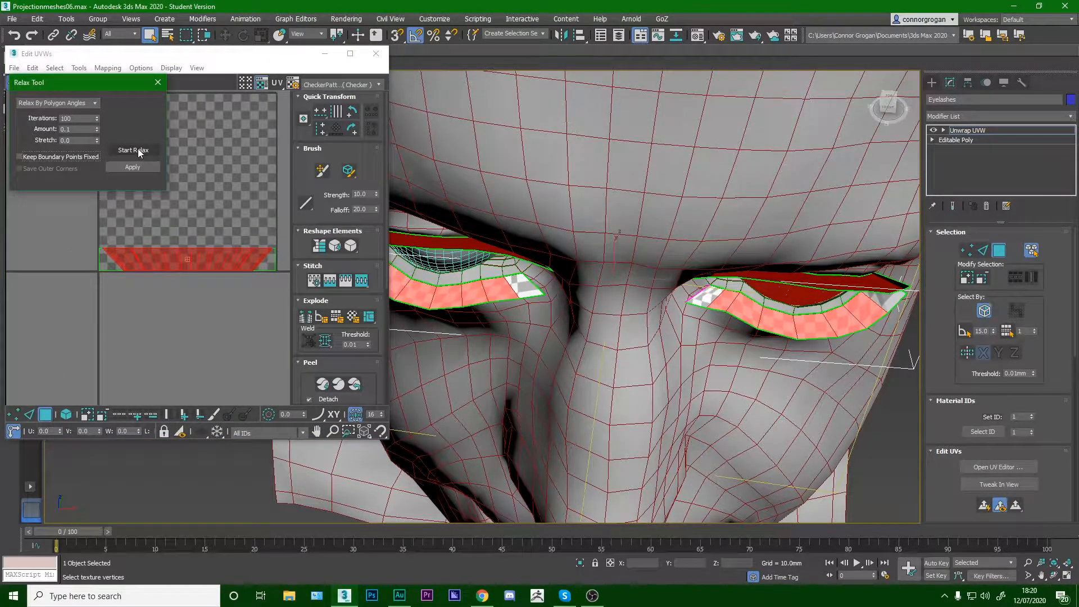
pyautogui.click(137, 150)
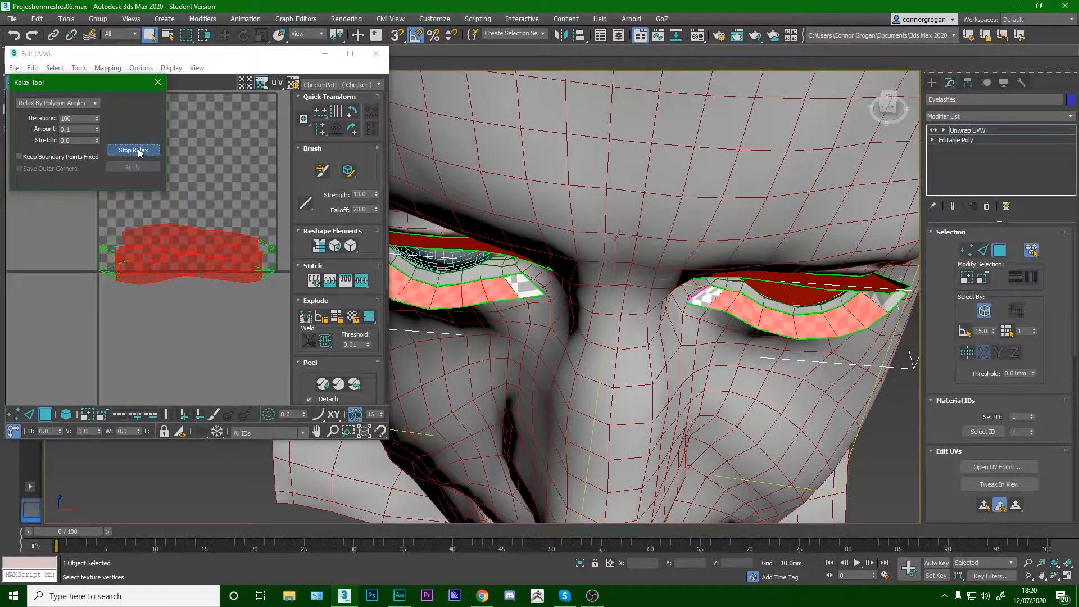
pyautogui.click(138, 150)
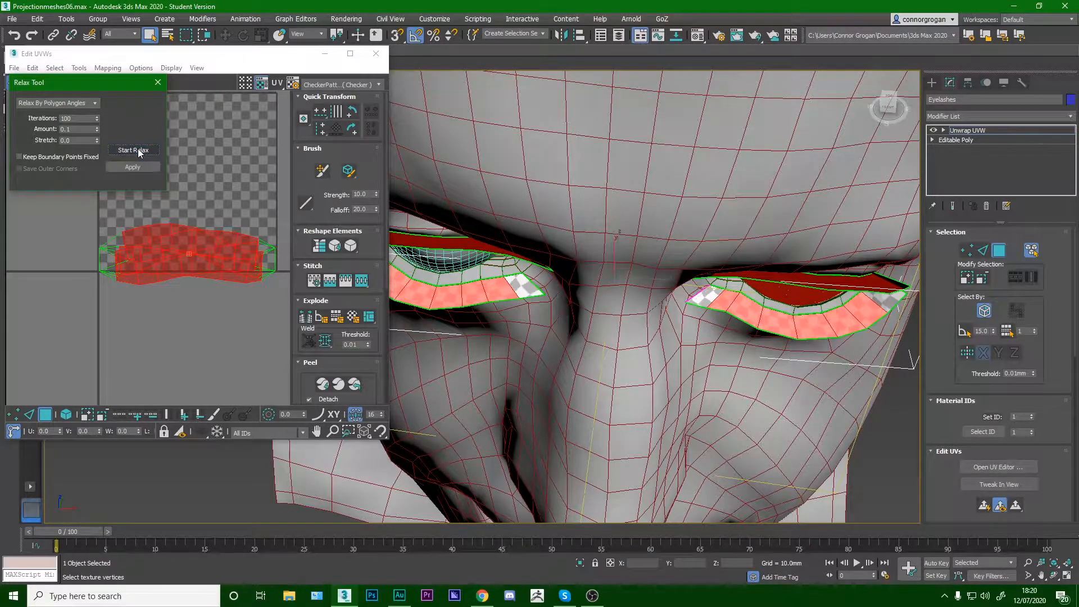
pyautogui.click(158, 82)
# Switch to edge selection, clear the selection and unfreeze the end vertices of the stacked strips.
pyautogui.scroll(3, 120, 241)
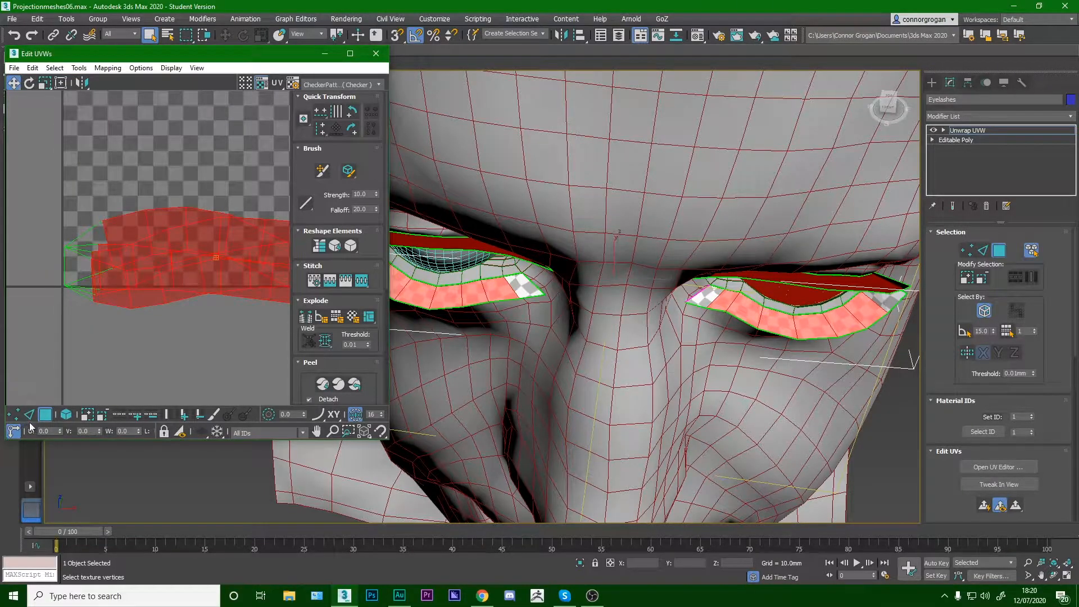
pyautogui.click(31, 415)
pyautogui.scroll(3, 72, 247)
pyautogui.moveTo(79, 285); pyautogui.dragTo(91, 223)
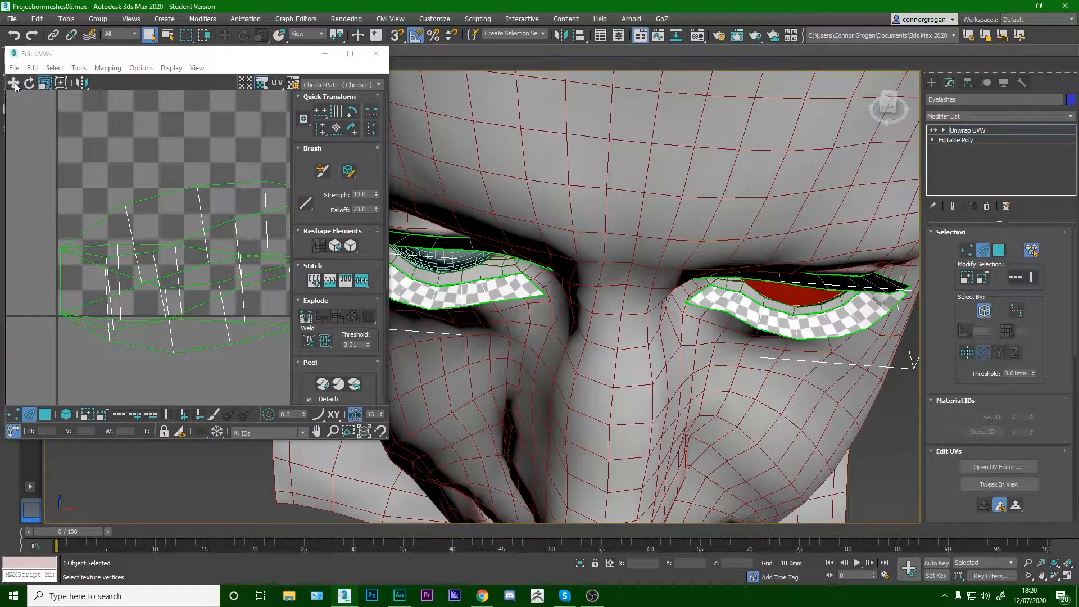
pyautogui.click(119, 339)
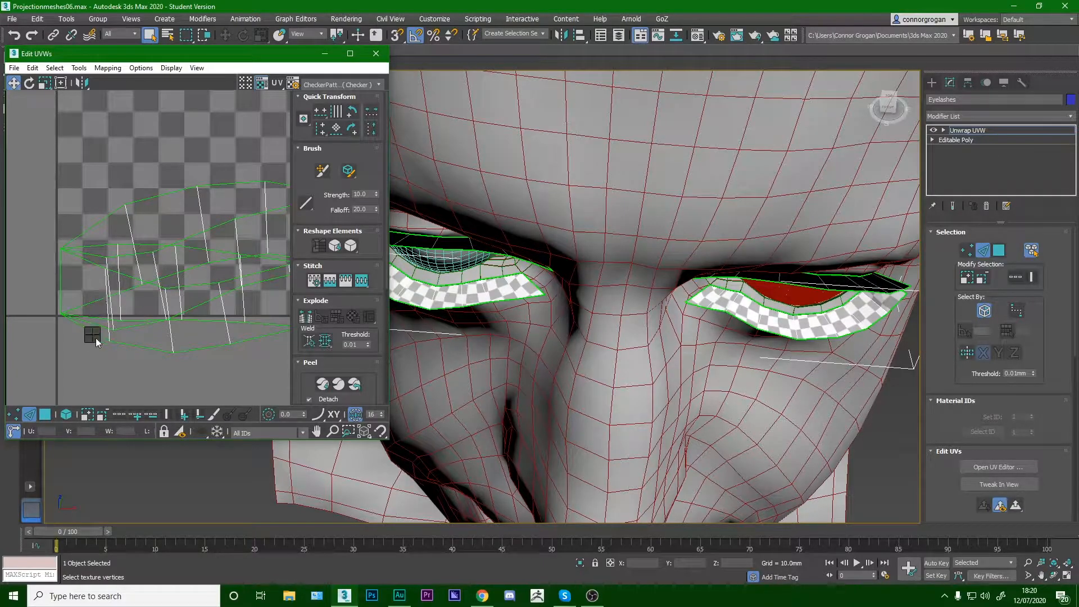
pyautogui.rightClick(96, 339)
pyautogui.click(135, 304)
pyautogui.moveTo(79, 348); pyautogui.dragTo(90, 211)
pyautogui.scroll(1, 83, 255)
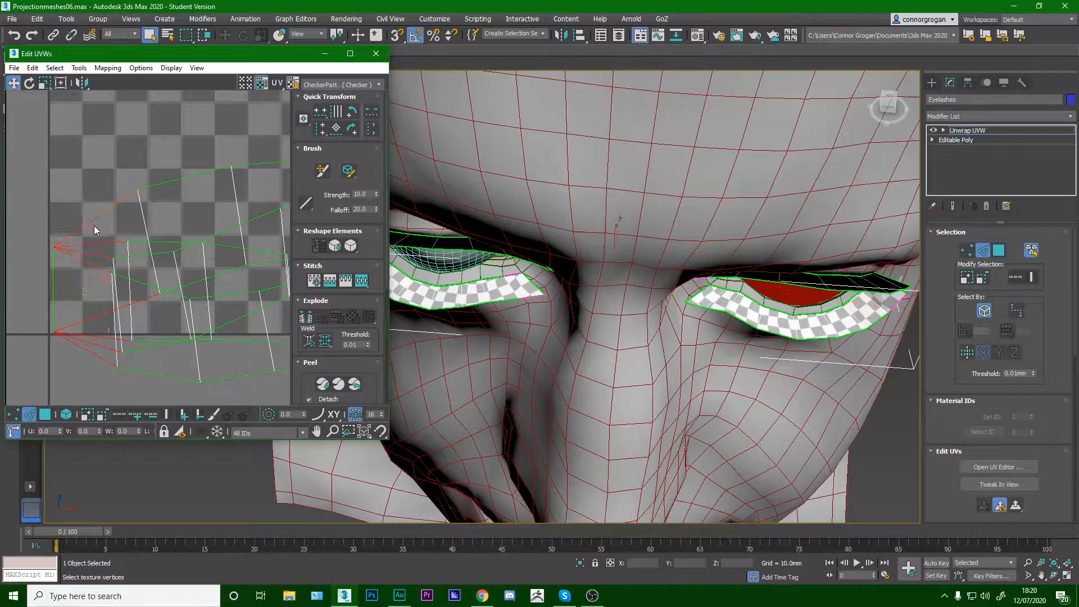
pyautogui.scroll(-2, 93, 224)
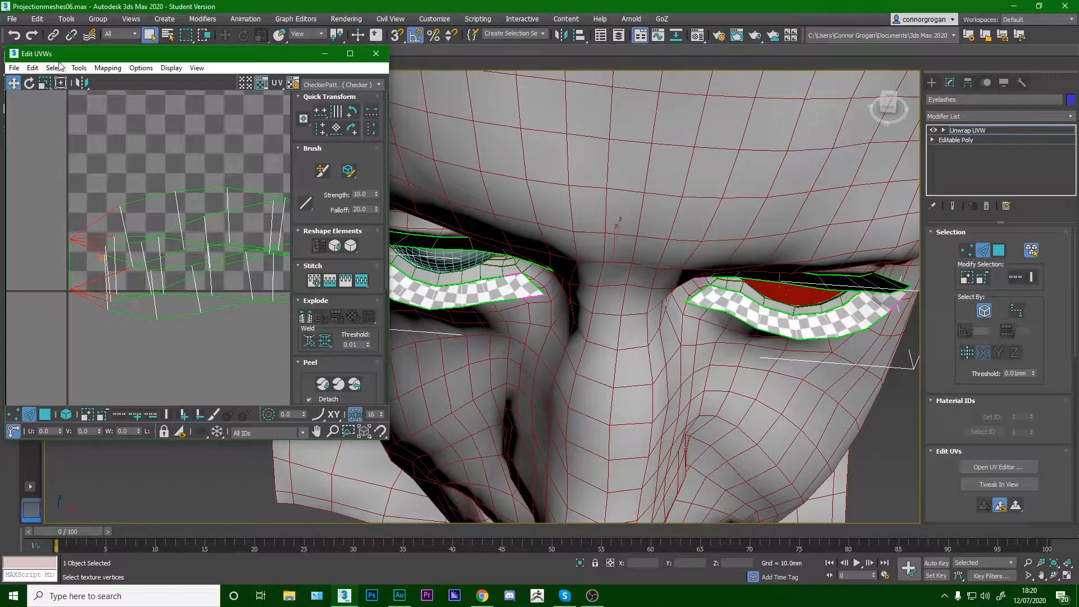
pyautogui.click(117, 414)
pyautogui.scroll(-2, 116, 277)
pyautogui.scroll(3, 115, 277)
pyautogui.hotkey('ctrl', 'z')
pyautogui.click(76, 353)
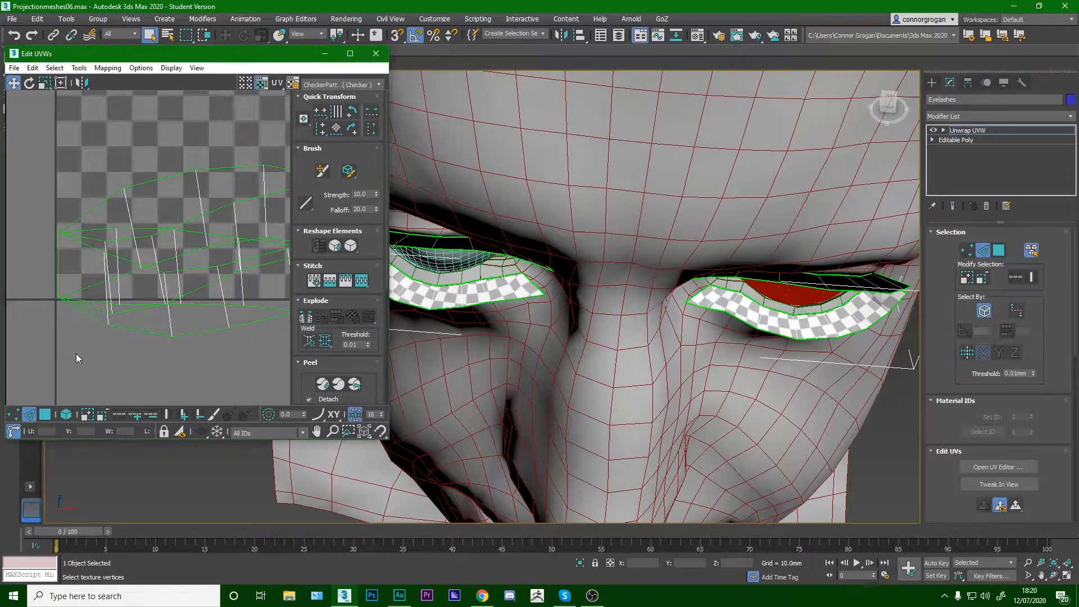
# Select the strips' lower border edge loops and align them horizontally, and do the same for the upper border loops.
pyautogui.moveTo(96, 271); pyautogui.dragTo(97, 272)
pyautogui.click(120, 414)
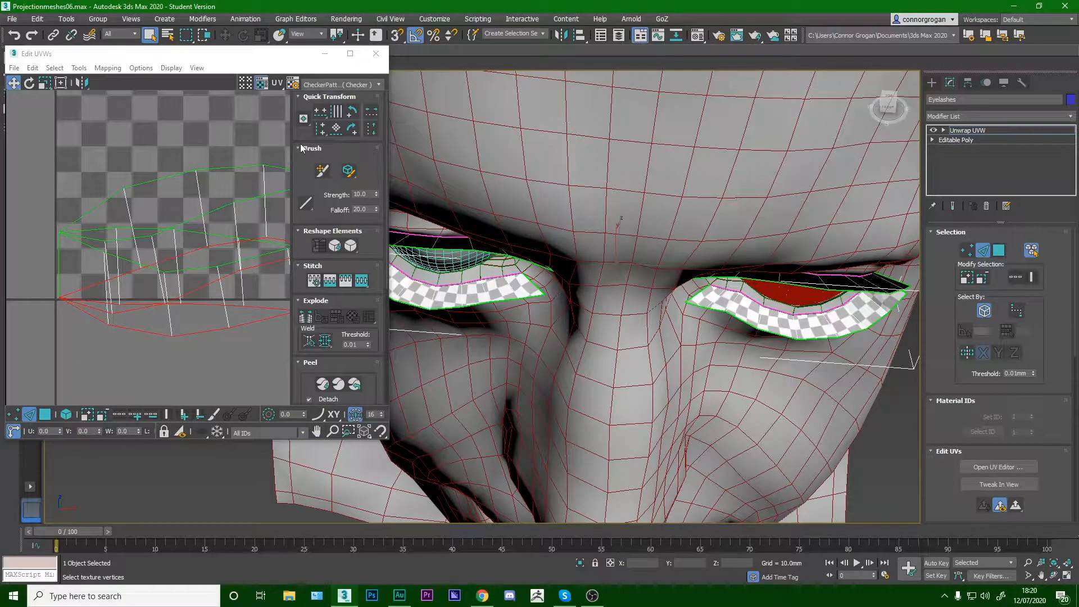
pyautogui.click(321, 113)
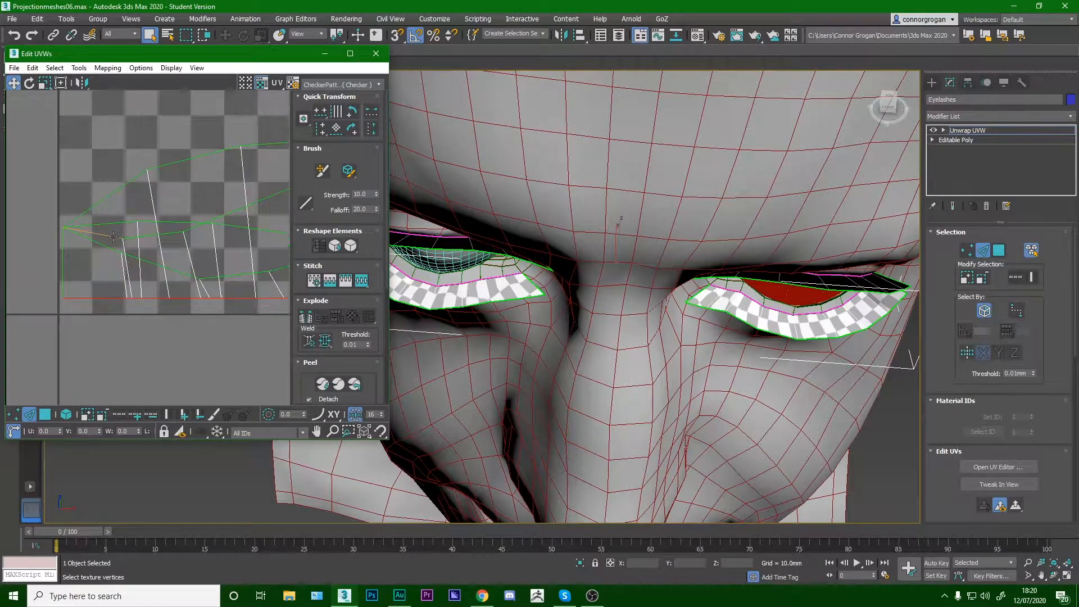
pyautogui.moveTo(103, 198); pyautogui.dragTo(103, 198)
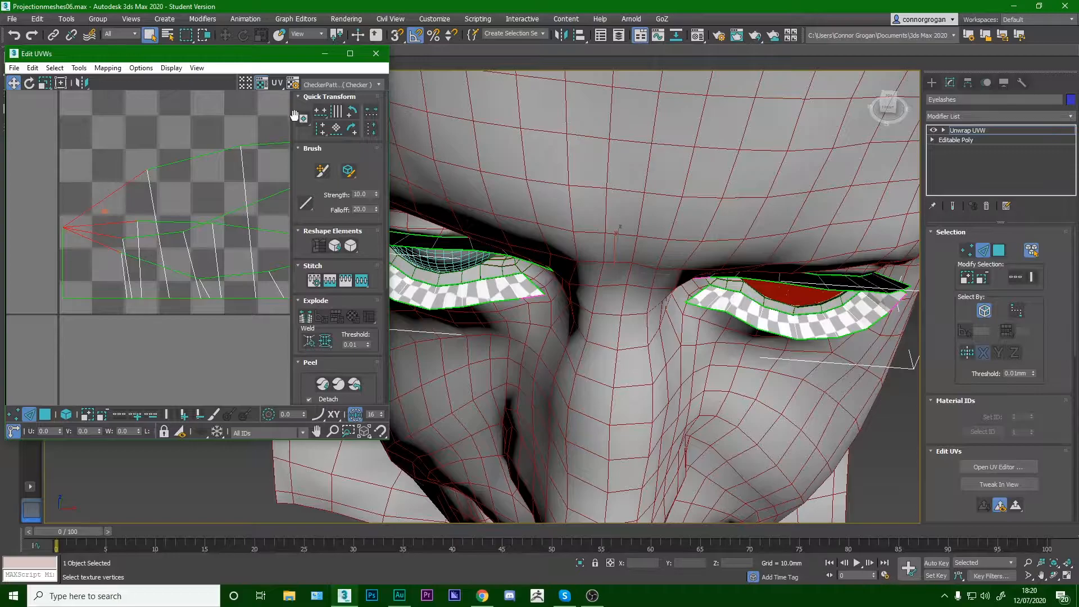
pyautogui.click(116, 414)
pyautogui.click(318, 113)
# Examine the straightened strips in the UV tile and their checker pattern around the eyes on the model for distortion.
pyautogui.scroll(-5, 195, 233)
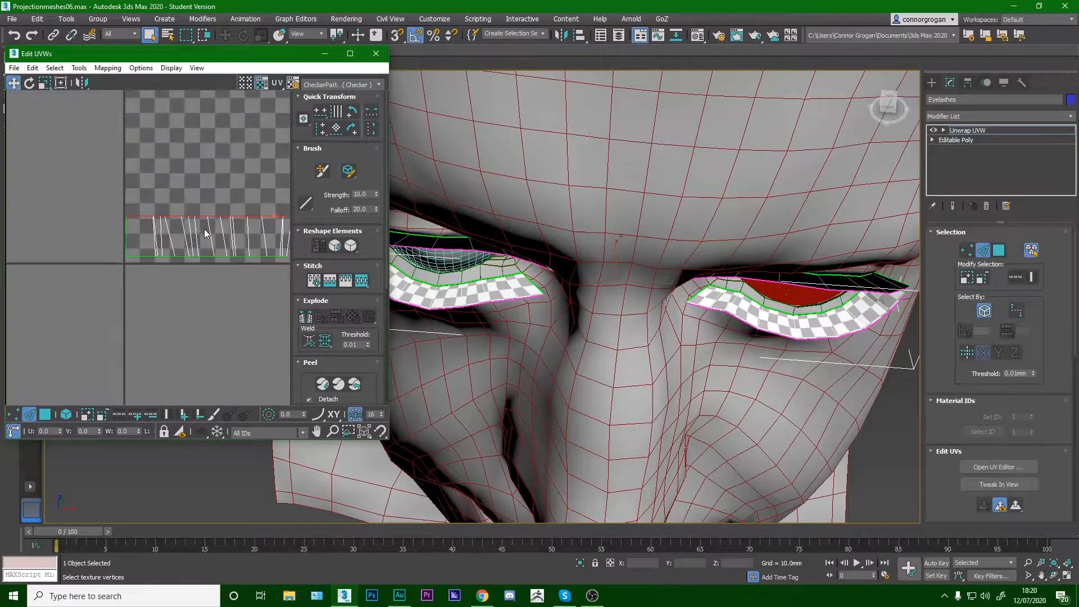
pyautogui.moveTo(195, 235); pyautogui.dragTo(74, 252, button='middle')
pyautogui.moveTo(177, 255); pyautogui.dragTo(124, 259, button='middle')
pyautogui.scroll(5, 164, 261)
pyautogui.scroll(-1, 193, 268)
pyautogui.keyDown('alt'); pyautogui.moveTo(632, 286); pyautogui.dragTo(599, 285, button='middle'); pyautogui.keyUp('alt')
pyautogui.moveTo(599, 285); pyautogui.dragTo(472, 292, button='middle')
pyautogui.scroll(5, 593, 335)
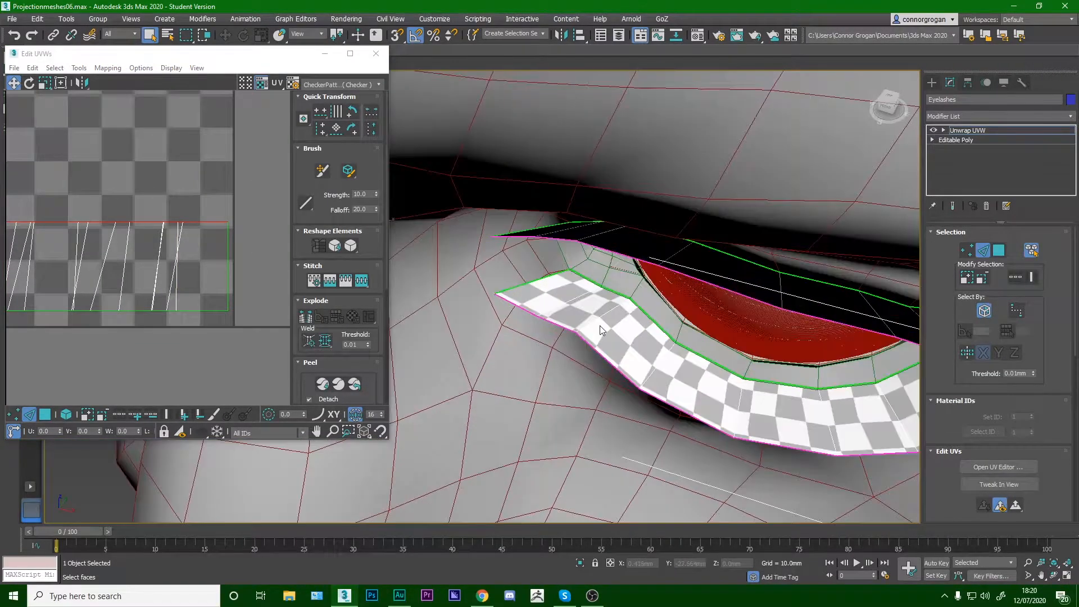
pyautogui.scroll(-6, 593, 334)
pyautogui.scroll(7, 716, 351)
pyautogui.scroll(-8, 713, 366)
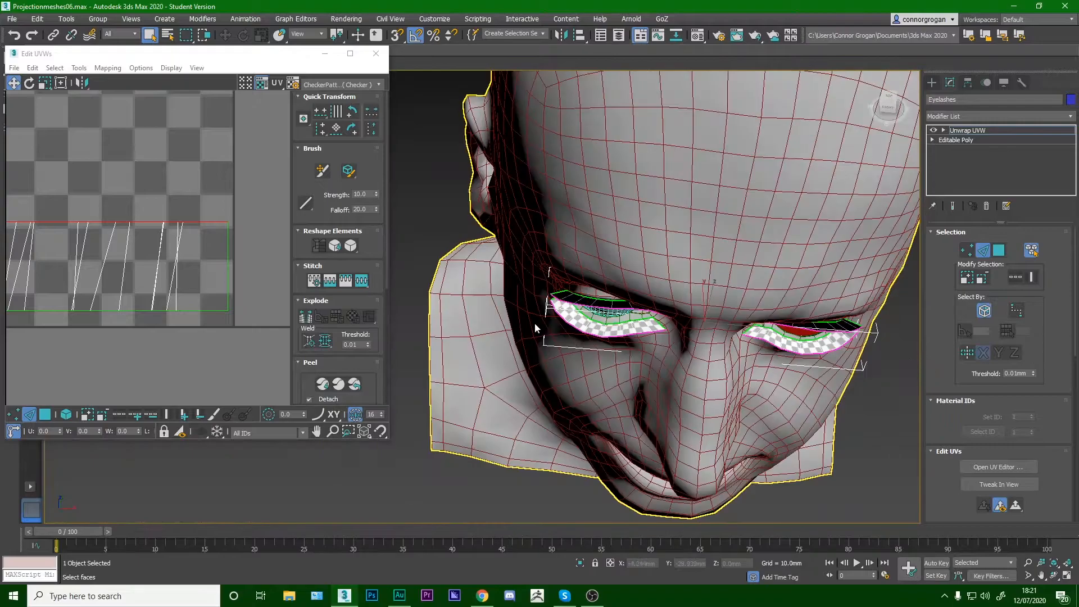
# Move the vertices at the stack's left end slightly inward from the tile edge.
pyautogui.scroll(-2, 227, 272)
pyautogui.moveTo(62, 289); pyautogui.dragTo(196, 292, button='middle')
pyautogui.scroll(3, 97, 254)
pyautogui.moveTo(98, 259); pyautogui.dragTo(71, 276, button='middle')
pyautogui.scroll(-1, 42, 290)
pyautogui.scroll(1, 42, 290)
pyautogui.click(13, 414)
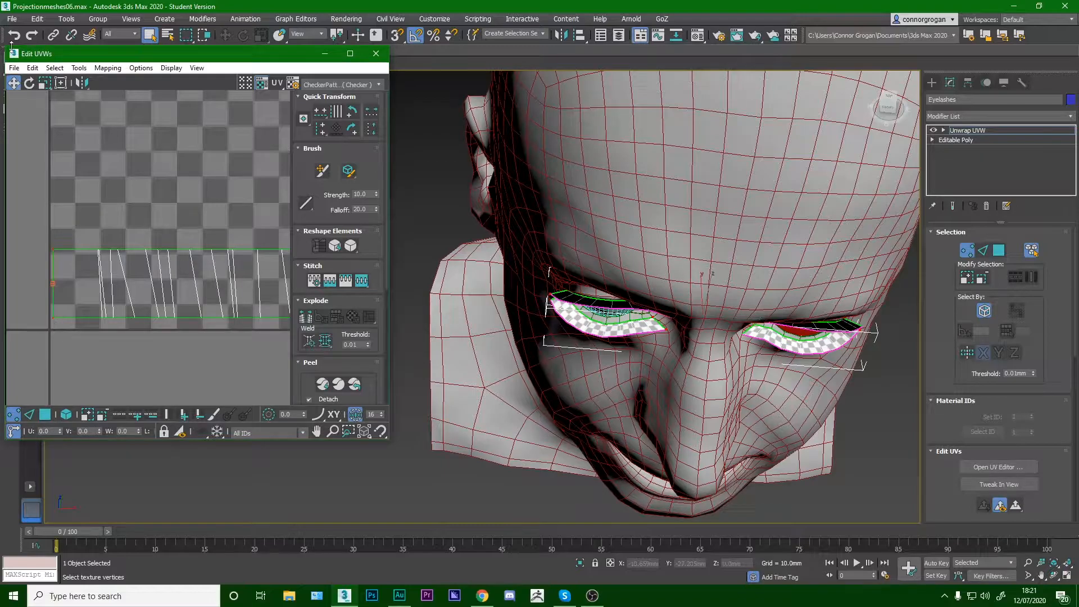
pyautogui.moveTo(51, 250); pyautogui.dragTo(62, 249)
# Move the vertices at the stack's right end slightly inward from the tile edge.
pyautogui.scroll(-5, 62, 250)
pyautogui.scroll(5, 198, 259)
pyautogui.moveTo(198, 258); pyautogui.dragTo(125, 276, button='middle')
pyautogui.scroll(2, 131, 245)
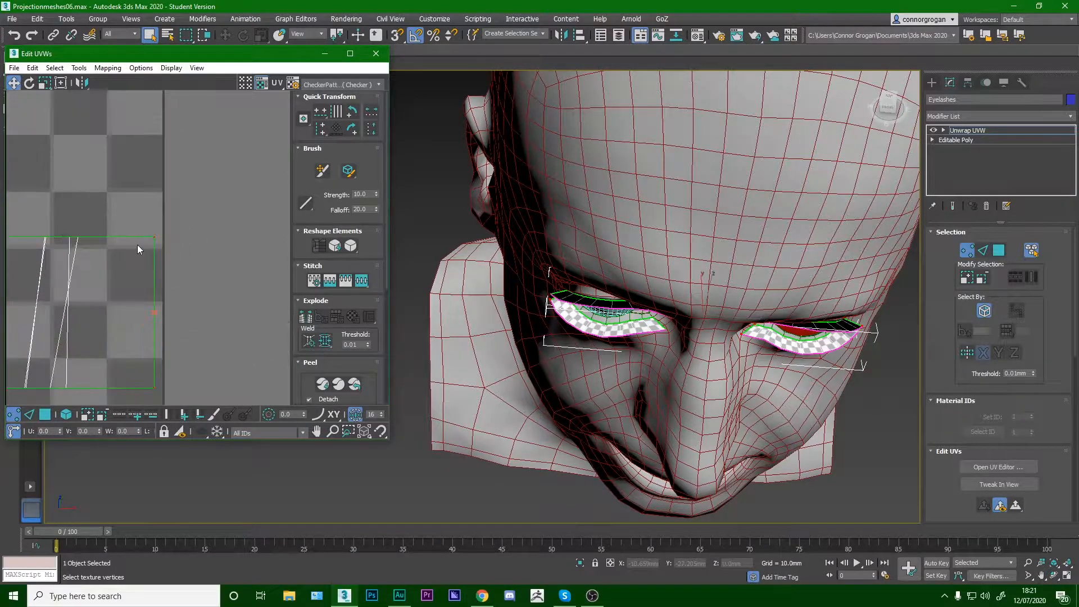
pyautogui.moveTo(154, 240); pyautogui.dragTo(130, 240)
pyautogui.scroll(-4, 197, 281)
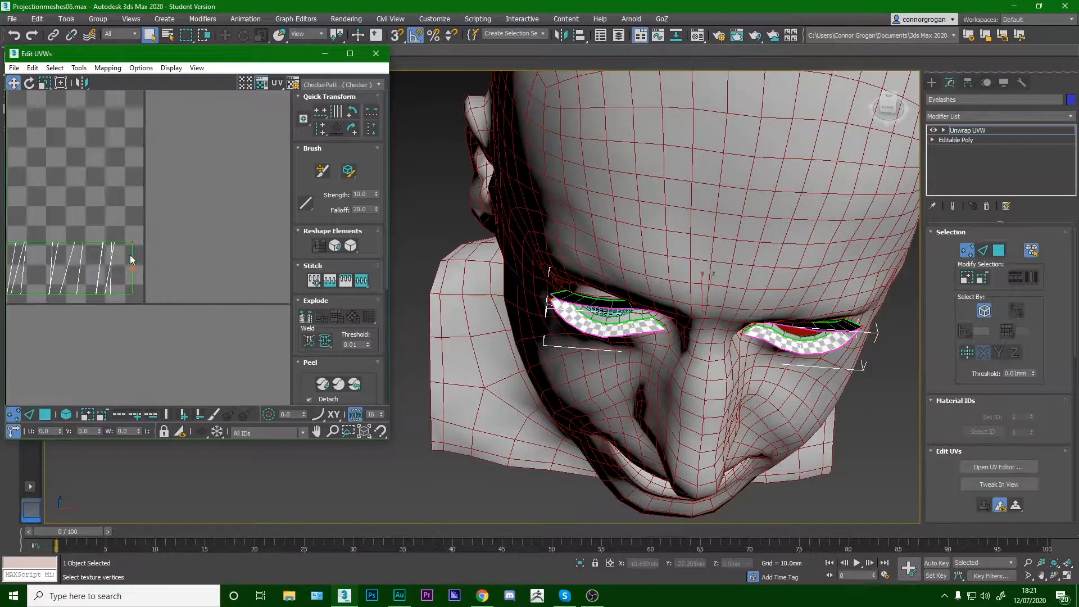
# Select the end vertices at both ends of the stacked strips and freeze them.
pyautogui.scroll(3, 38, 290)
pyautogui.moveTo(38, 290); pyautogui.dragTo(113, 280, button='middle')
pyautogui.moveTo(148, 279); pyautogui.dragTo(175, 193)
pyautogui.scroll(1, 164, 192)
pyautogui.scroll(-5, 178, 219)
pyautogui.moveTo(176, 247); pyautogui.dragTo(66, 288, button='middle')
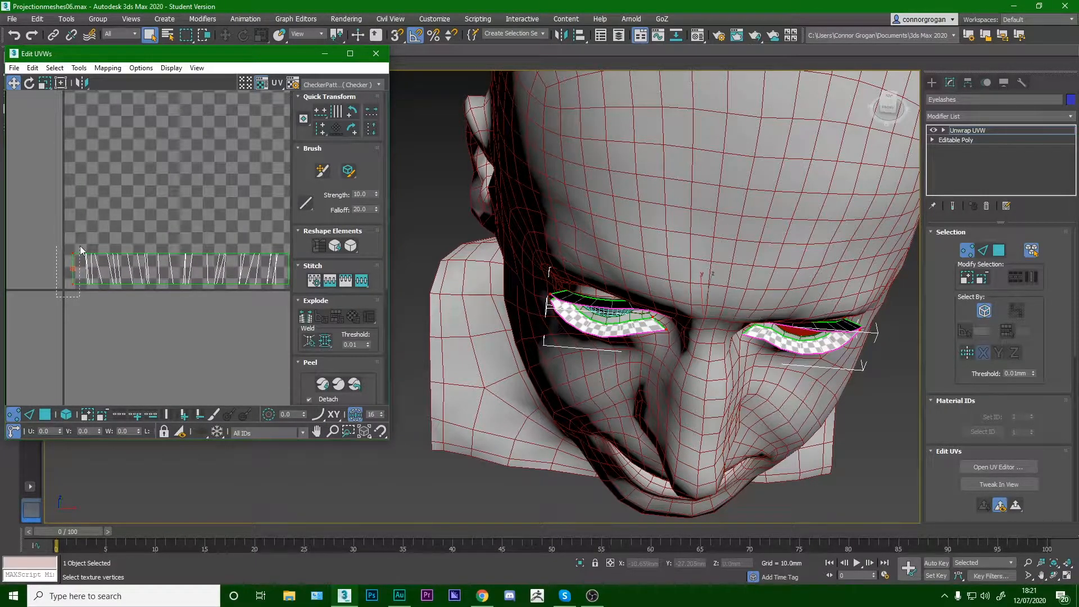
pyautogui.scroll(4, 95, 250)
pyautogui.moveTo(123, 370); pyautogui.dragTo(123, 367)
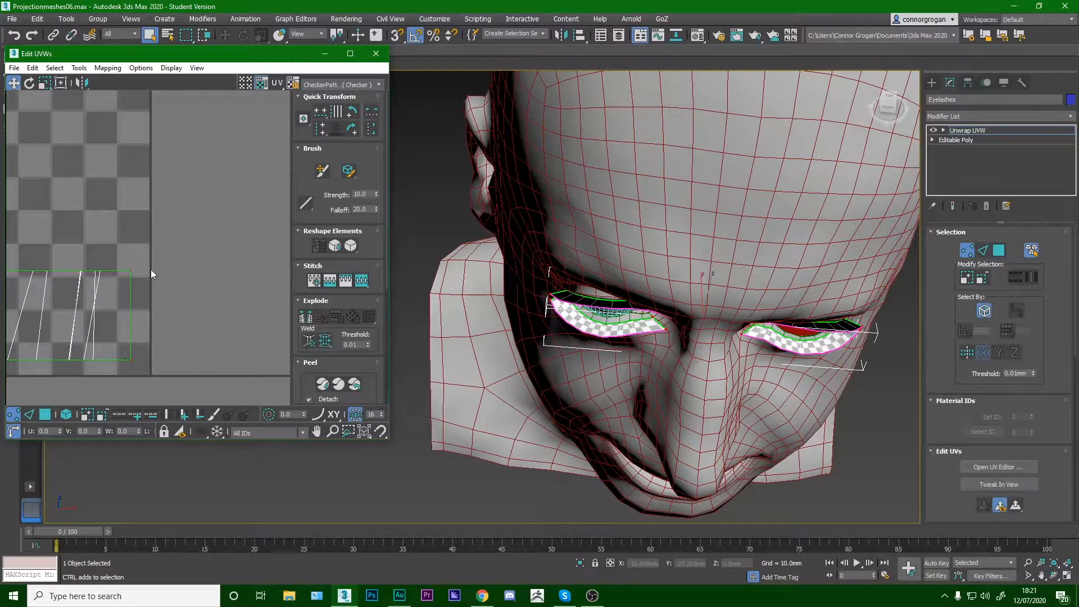
pyautogui.rightClick(130, 268)
pyautogui.click(157, 234)
pyautogui.scroll(-3, 157, 234)
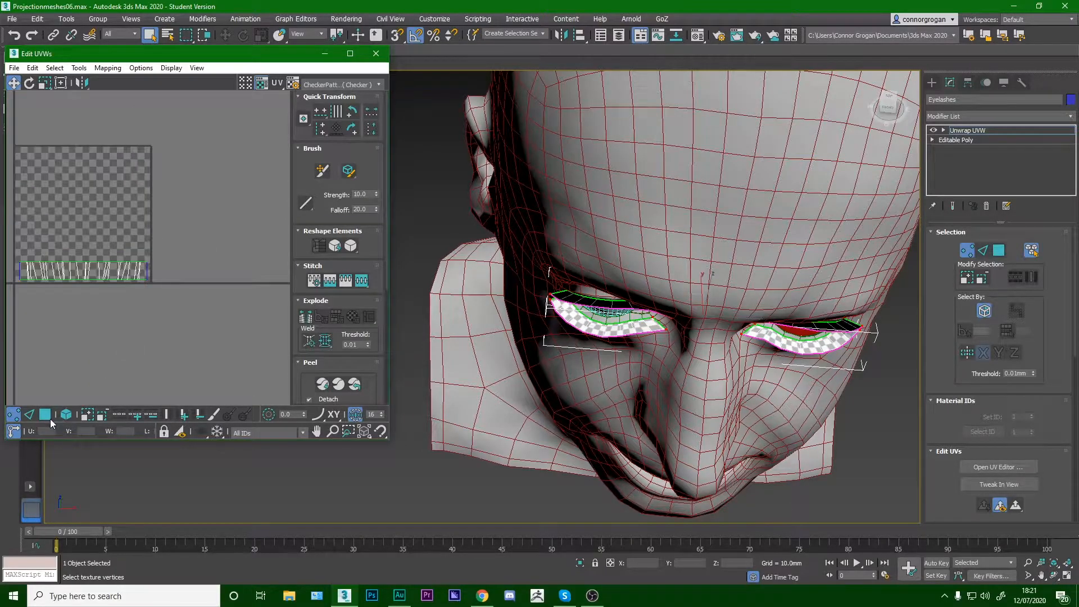
# Select all unfrozen faces of the inset strips and run a relax by polygon angles on them.
pyautogui.click(45, 415)
pyautogui.hotkey('ctrl', 'a')
pyautogui.click(79, 68)
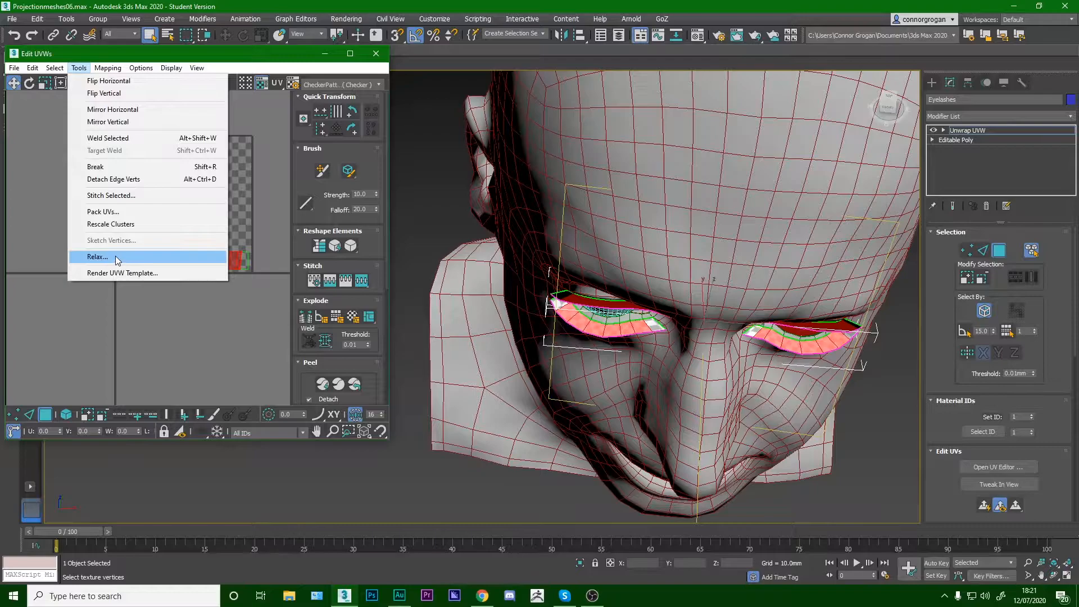
pyautogui.click(97, 256)
pyautogui.click(125, 150)
pyautogui.click(125, 149)
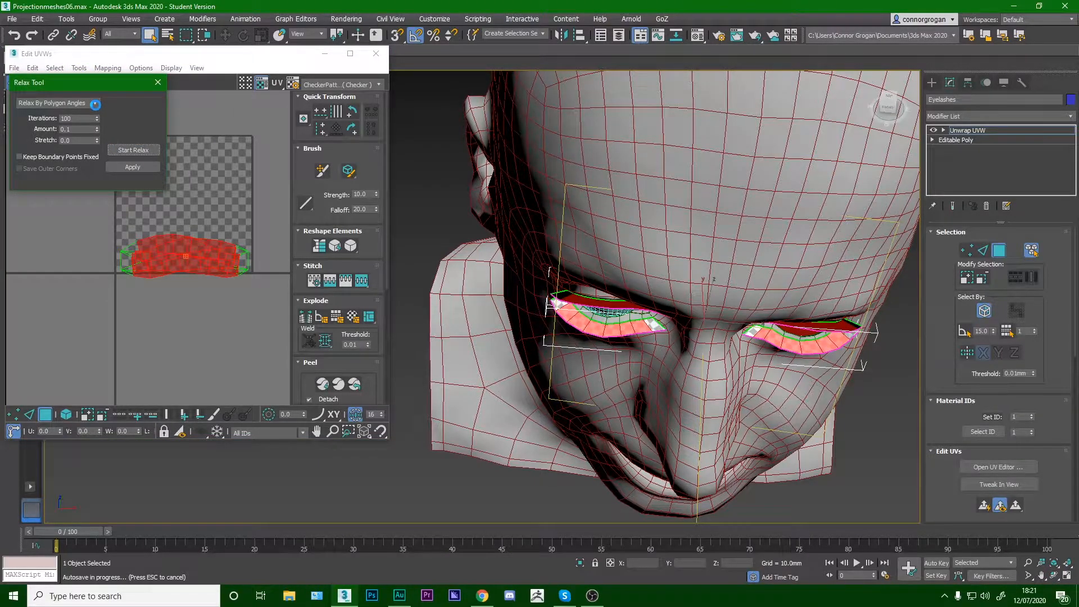
# Try relaxing the selected strips by edge angles instead.
pyautogui.click(95, 104)
pyautogui.click(91, 125)
pyautogui.click(131, 149)
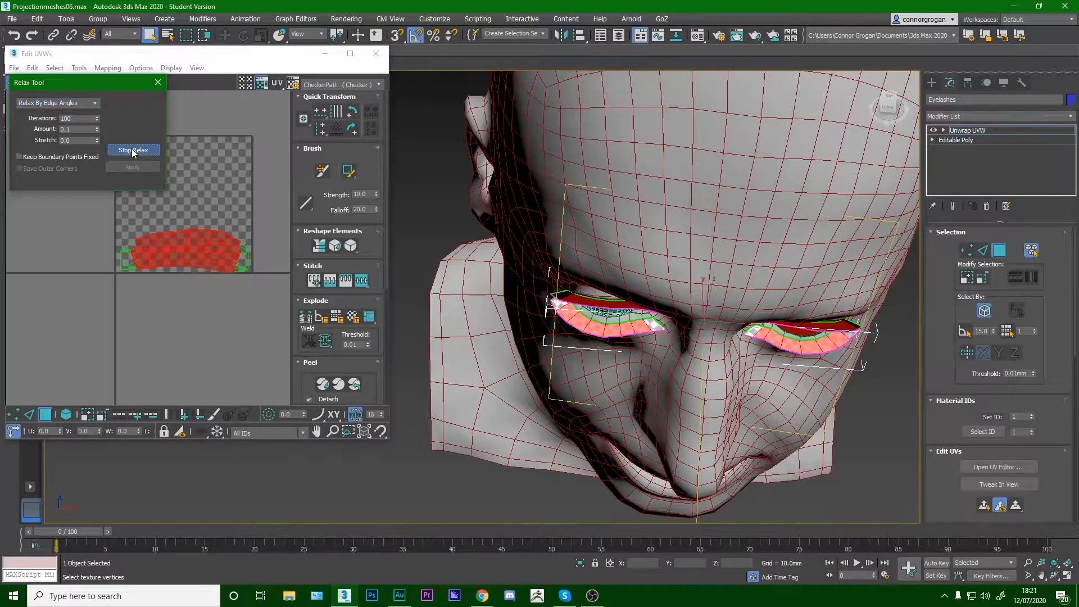
pyautogui.click(131, 149)
# Relax the selected strips by polygon angles again and close the relax tool.
pyautogui.click(95, 104)
pyautogui.click(103, 126)
pyautogui.click(132, 150)
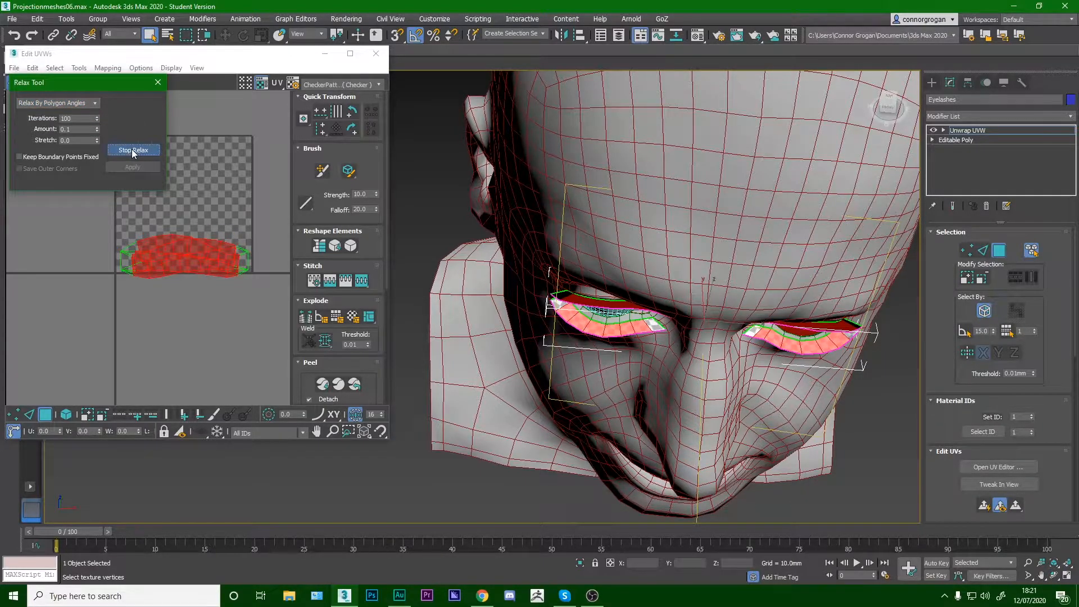
pyautogui.click(132, 149)
pyautogui.click(132, 150)
pyautogui.click(131, 149)
pyautogui.click(131, 150)
pyautogui.click(158, 82)
# Return to edge selection, deselect everything and unfreeze all of the strips' frozen vertices.
pyautogui.scroll(5, 132, 249)
pyautogui.moveTo(132, 249); pyautogui.dragTo(157, 239, button='middle')
pyautogui.moveTo(66, 338); pyautogui.dragTo(151, 328, button='middle')
pyautogui.click(29, 415)
pyautogui.scroll(2, 100, 273)
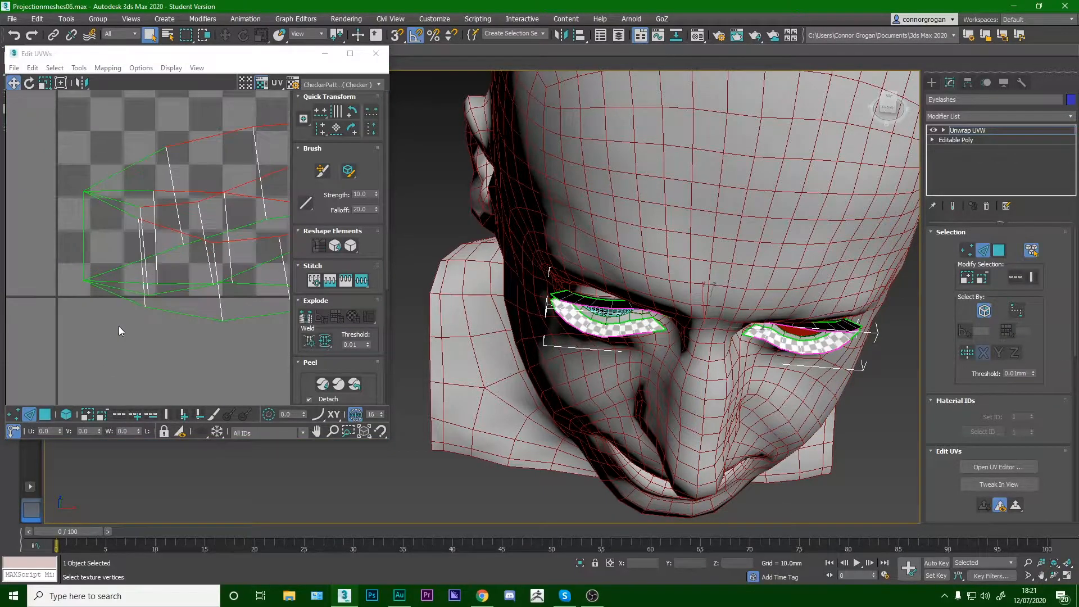
pyautogui.click(119, 324)
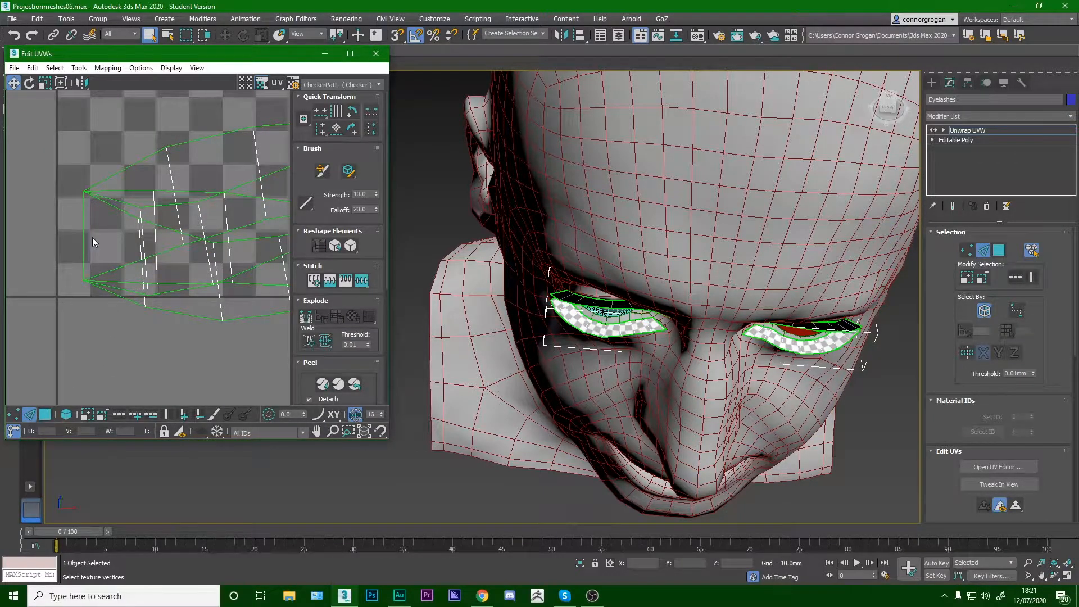
pyautogui.rightClick(96, 339)
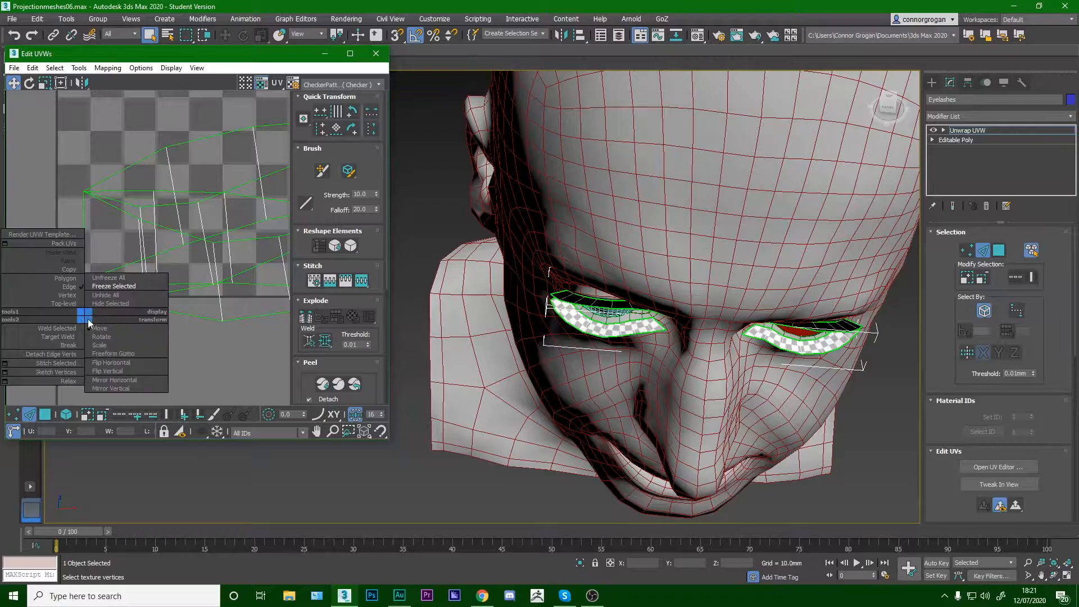
pyautogui.click(120, 277)
# Select the edge loops along the strips' upper borders and align them horizontally.
pyautogui.click(122, 191)
pyautogui.click(119, 196)
pyautogui.click(120, 414)
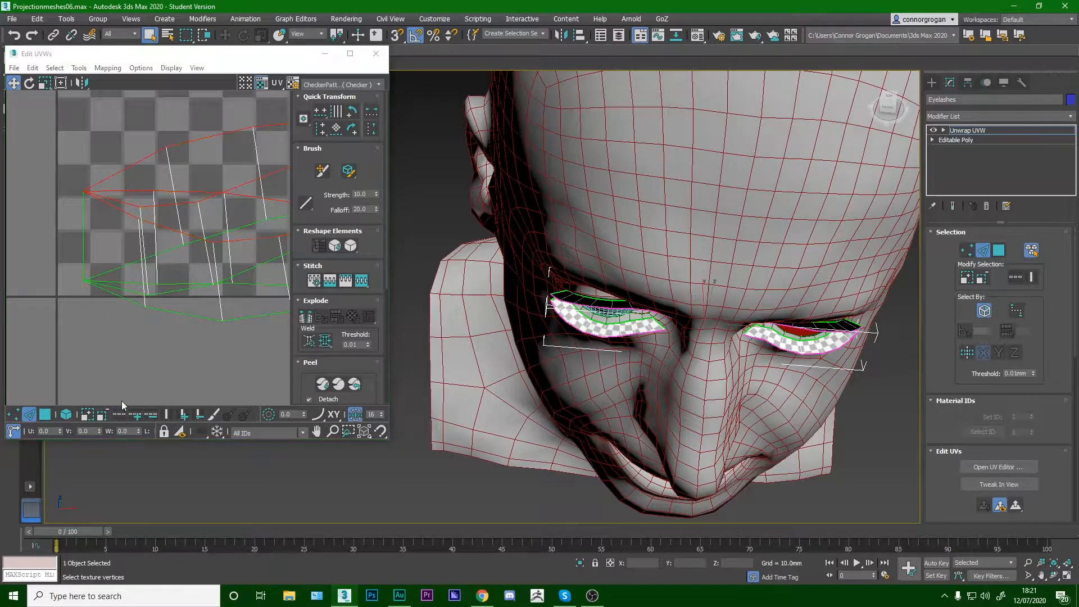
pyautogui.click(322, 115)
# Select the edge loops along the strips' lower borders and align them horizontally.
pyautogui.click(122, 289)
pyautogui.rightClick(126, 268)
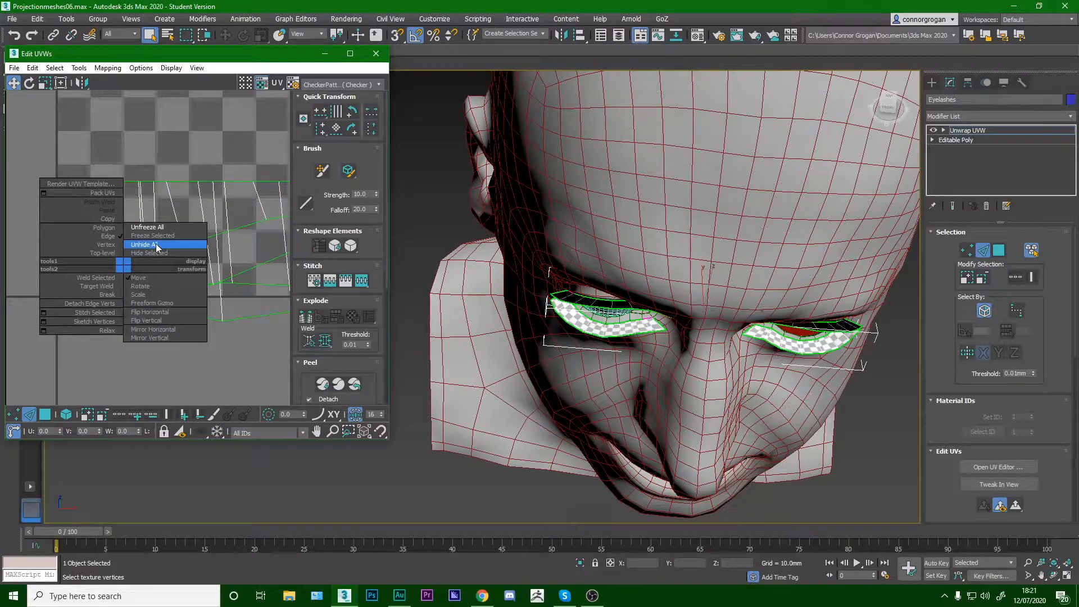
pyautogui.click(119, 414)
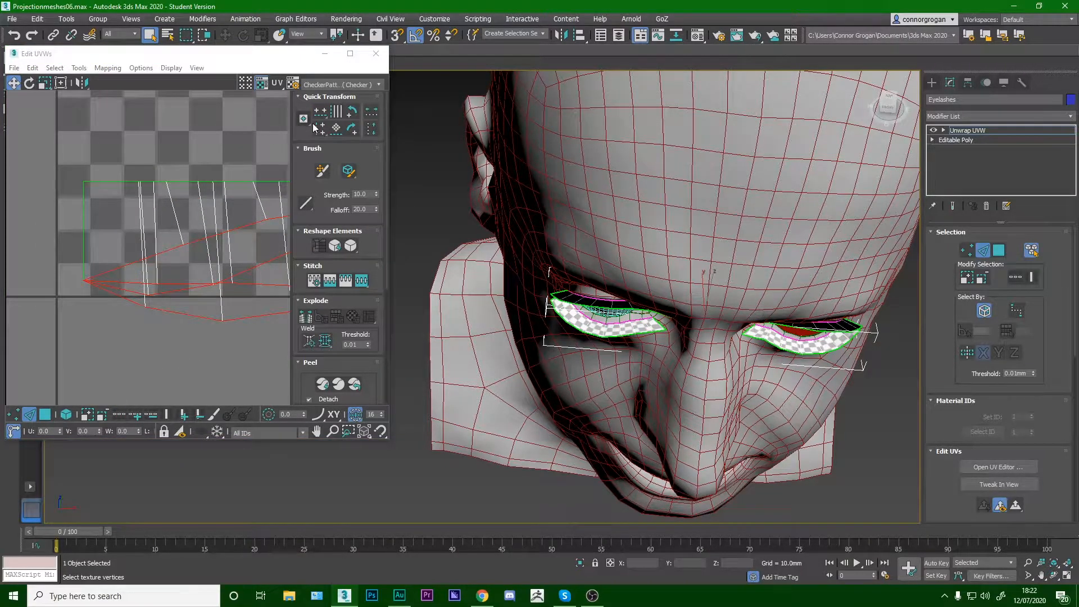
pyautogui.click(326, 116)
pyautogui.scroll(-8, 170, 214)
pyautogui.moveTo(228, 194); pyautogui.dragTo(186, 228, button='middle')
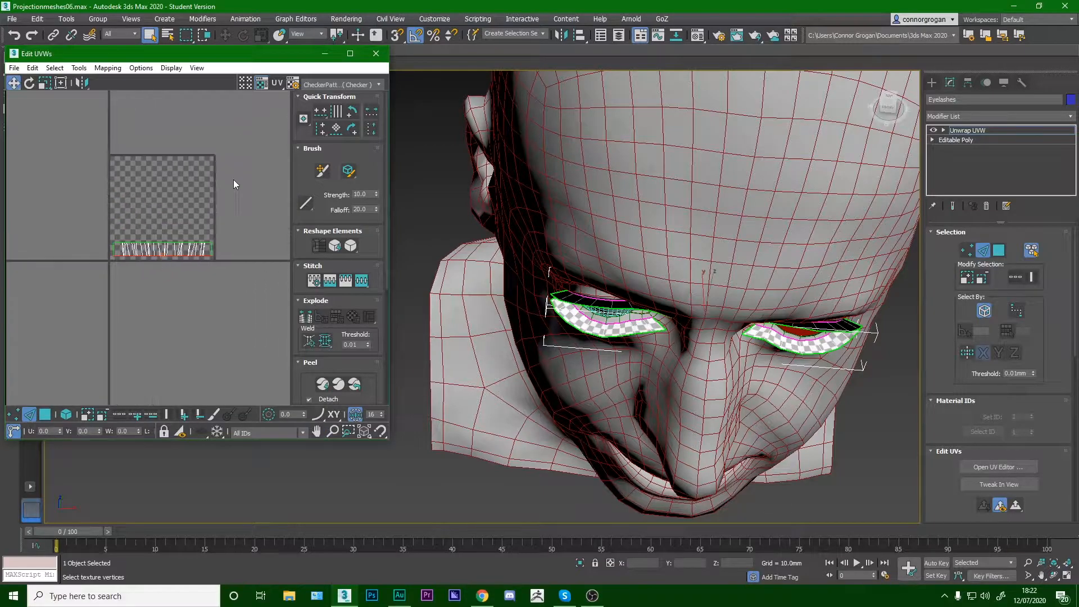
pyautogui.scroll(4, 99, 277)
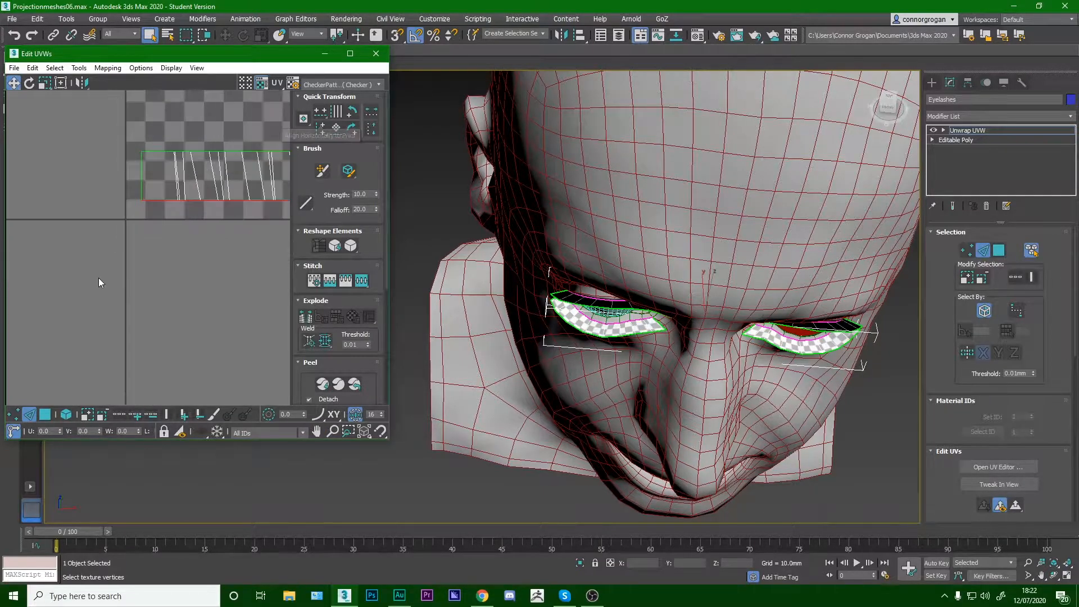
pyautogui.scroll(1, 96, 276)
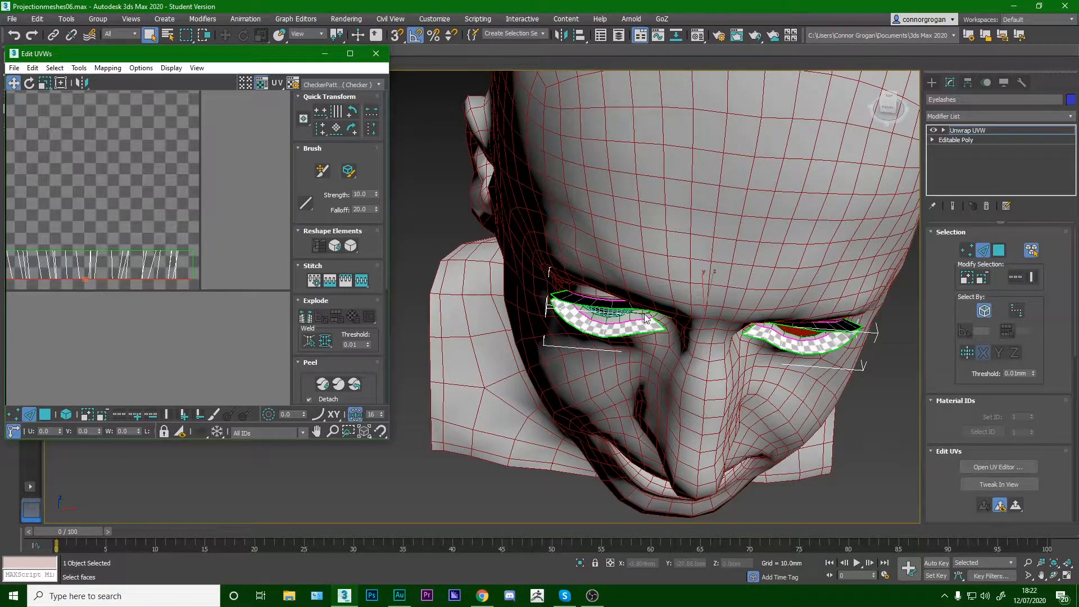
# Examine the checker pattern on the upper and lower eyelash strips around both eyes.
pyautogui.scroll(5, 628, 353)
pyautogui.scroll(3, 537, 397)
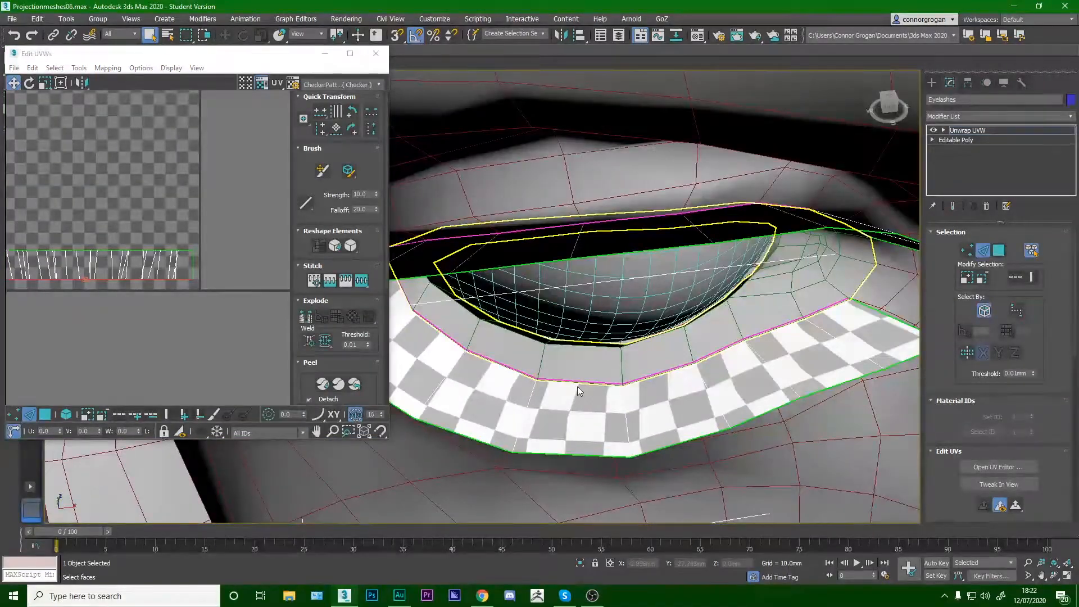
pyautogui.scroll(-2, 270, 312)
pyautogui.scroll(-6, 538, 323)
pyautogui.keyDown('alt'); pyautogui.moveTo(541, 321); pyautogui.dragTo(456, 288, button='middle'); pyautogui.keyUp('alt')
pyautogui.scroll(4, 567, 260)
pyautogui.scroll(-5, 456, 287)
pyautogui.keyDown('alt'); pyautogui.moveTo(771, 255); pyautogui.dragTo(722, 309, button='middle'); pyautogui.keyUp('alt')
pyautogui.scroll(8, 717, 273)
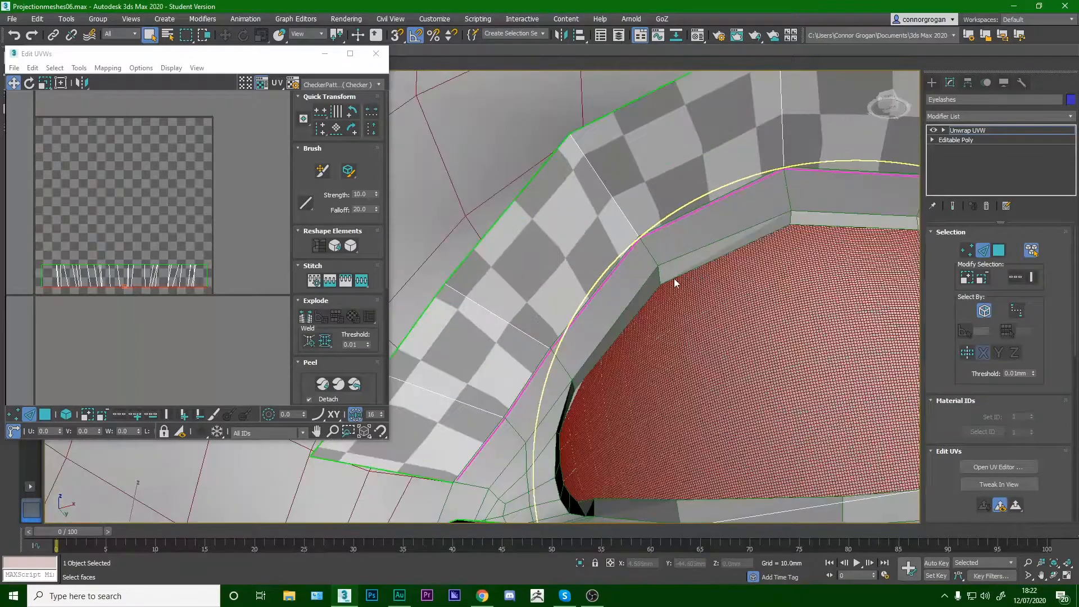
pyautogui.scroll(-6, 643, 284)
pyautogui.keyDown('alt'); pyautogui.moveTo(615, 281); pyautogui.dragTo(605, 329, button='middle'); pyautogui.keyUp('alt')
pyautogui.moveTo(47, 299); pyautogui.dragTo(129, 306, button='middle')
pyautogui.scroll(2, 129, 307)
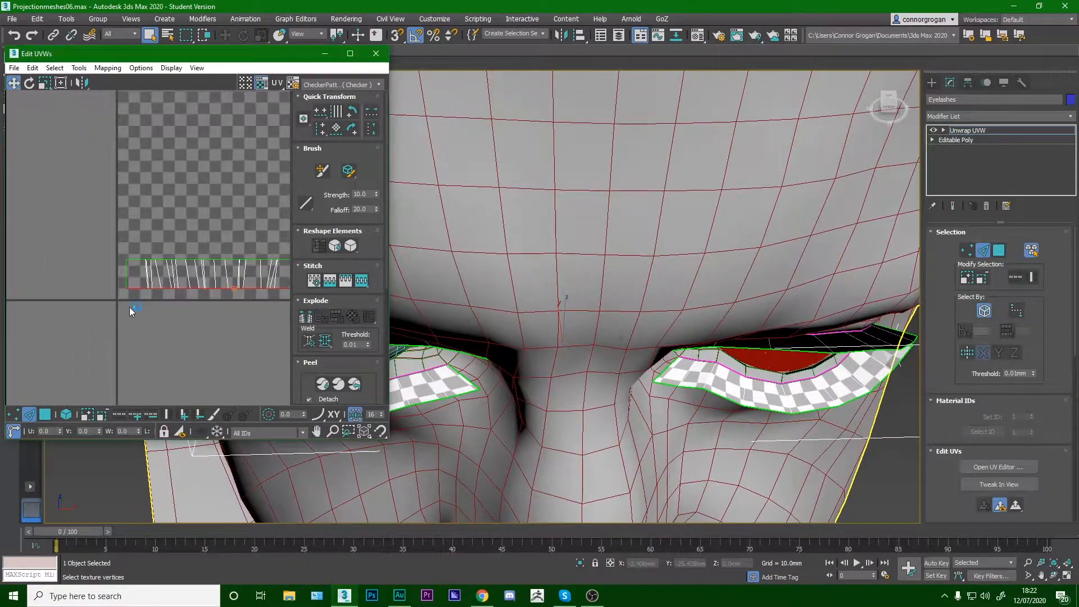
# Select the lower eyelash strips of both eyes as whole polygon elements and move their UV shells up off the stack.
pyautogui.click(50, 416)
pyautogui.click(66, 415)
pyautogui.scroll(1, 162, 255)
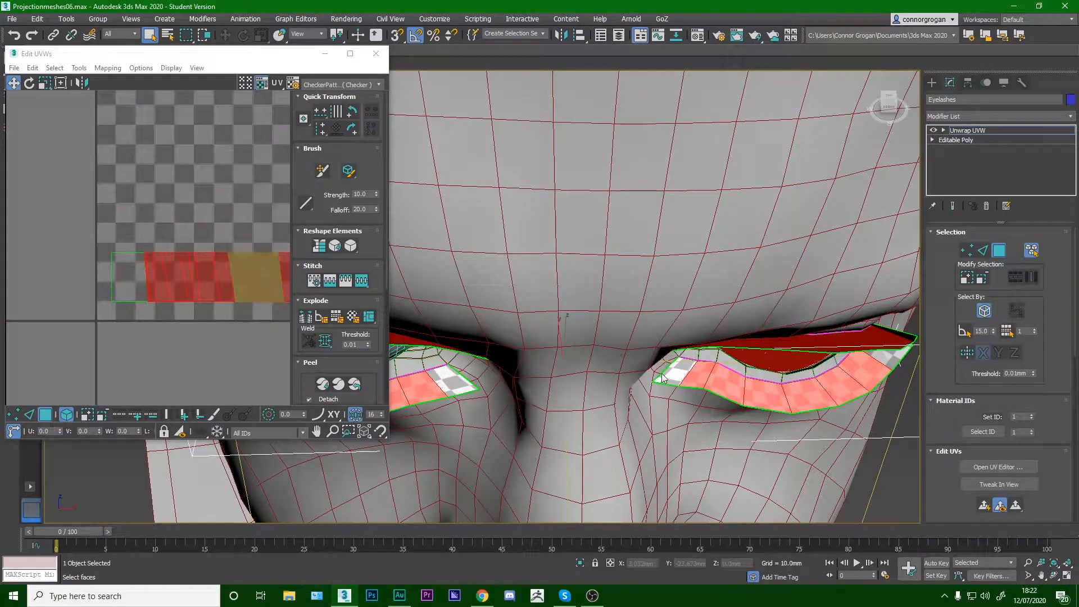
pyautogui.click(738, 387)
pyautogui.moveTo(484, 388); pyautogui.dragTo(520, 393, button='middle')
pyautogui.scroll(-3, 506, 389)
pyautogui.keyDown('ctrl'); pyautogui.click(498, 387); pyautogui.keyUp('ctrl')
pyautogui.scroll(-3, 229, 277)
pyautogui.moveTo(222, 280); pyautogui.dragTo(158, 306, button='middle')
pyautogui.moveTo(157, 307); pyautogui.dragTo(157, 261)
pyautogui.keyDown('alt'); pyautogui.moveTo(489, 281); pyautogui.dragTo(468, 312, button='middle'); pyautogui.keyUp('alt')
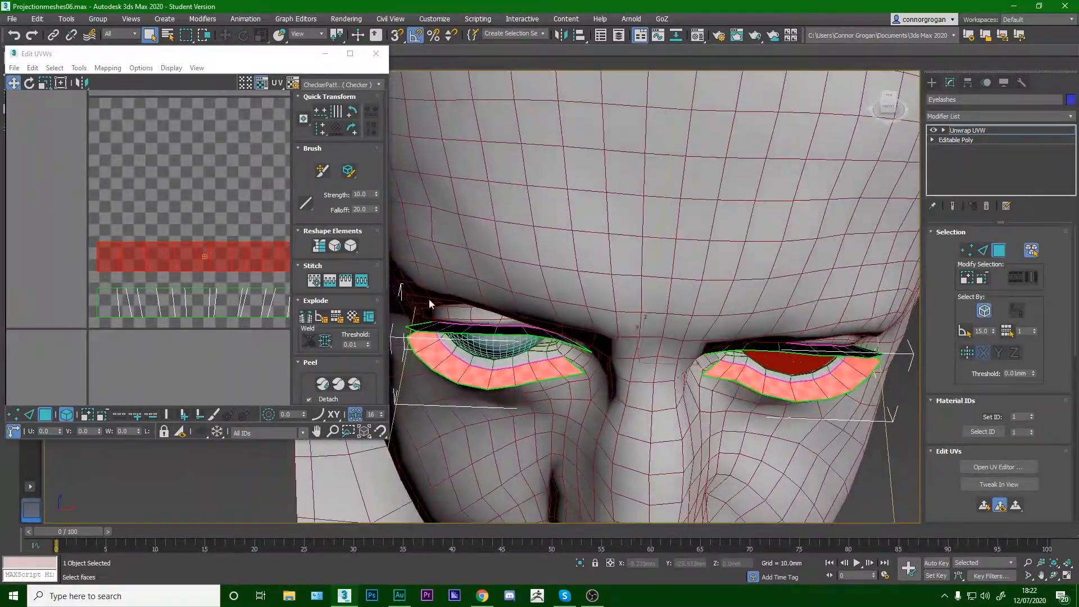
# Select the remaining upper-eyelash shells in the UV tile and move them above the lower-eyelash shells.
pyautogui.scroll(-2, 135, 265)
pyautogui.scroll(1, 135, 264)
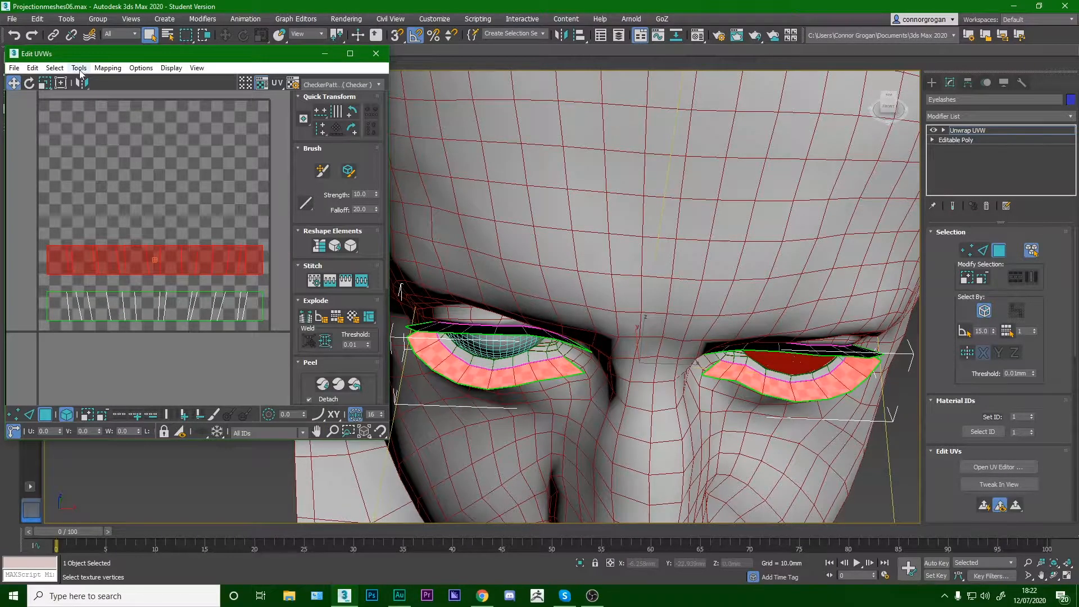
pyautogui.keyDown('alt'); pyautogui.moveTo(504, 304); pyautogui.dragTo(542, 278, button='middle'); pyautogui.keyUp('alt')
pyautogui.scroll(-4, 542, 279)
pyautogui.moveTo(43, 345); pyautogui.dragTo(99, 200)
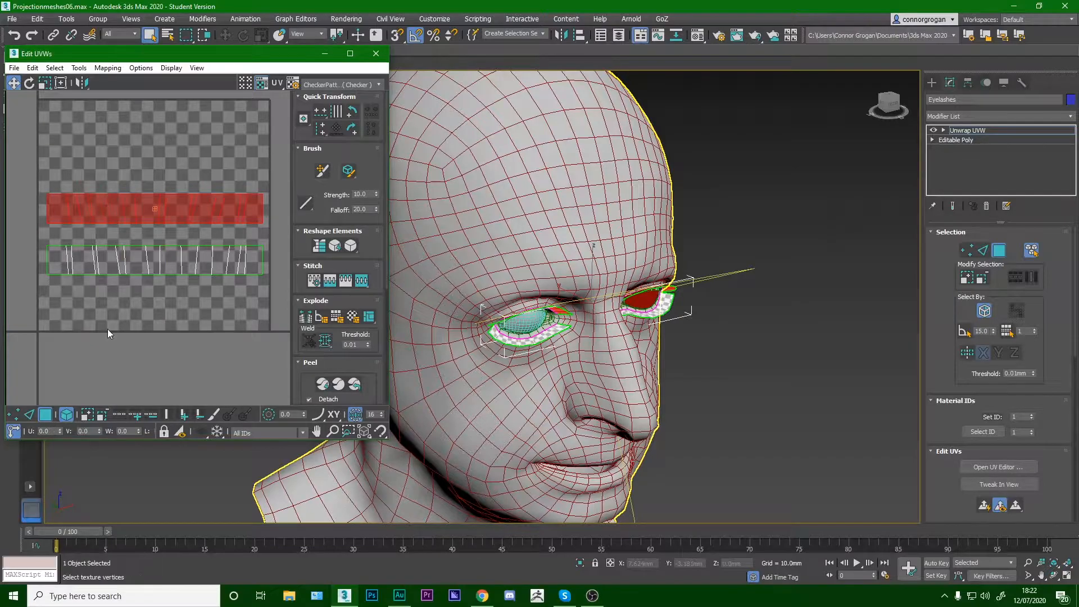
# Switch to edge selection and select the lower border of the upper shell row, followed by that of the lower row.
pyautogui.click(30, 414)
pyautogui.scroll(2, 90, 264)
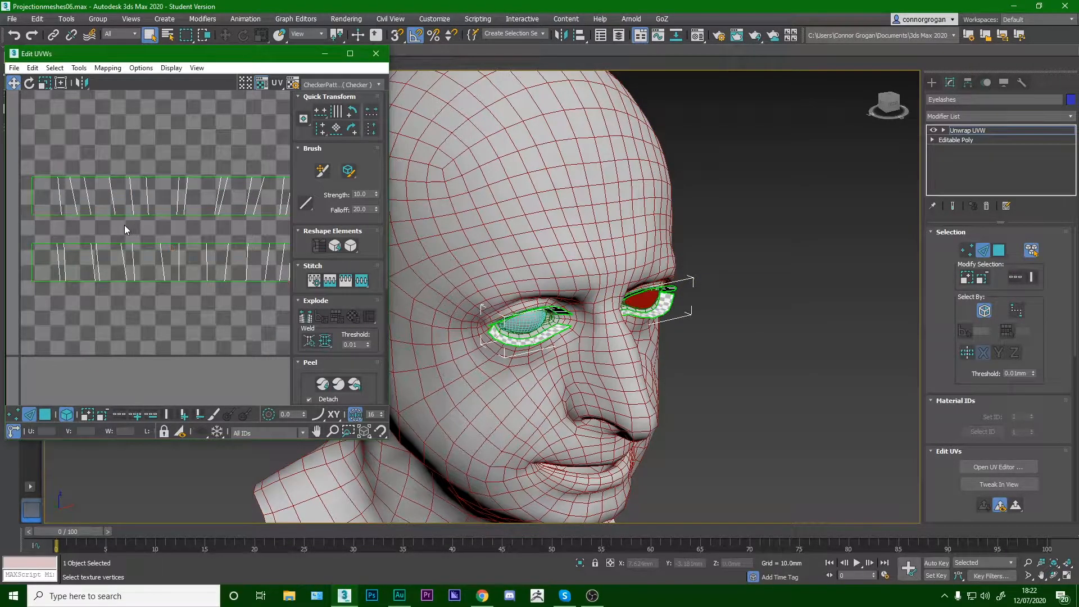
pyautogui.click(125, 316)
pyautogui.click(124, 210)
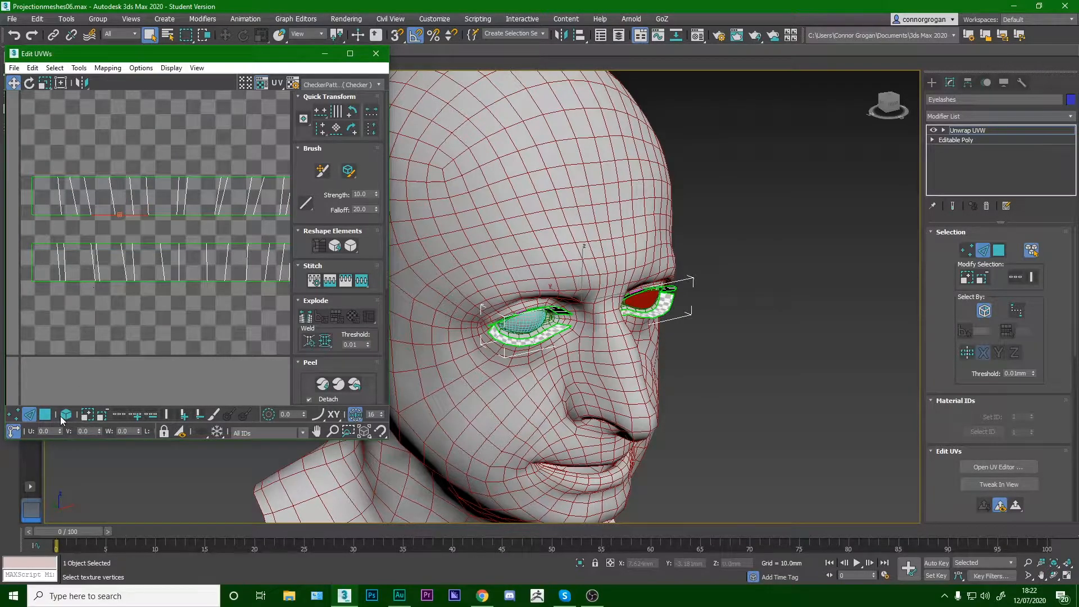
pyautogui.click(122, 411)
pyautogui.keyDown('alt'); pyautogui.moveTo(497, 308); pyautogui.dragTo(454, 313, button='middle'); pyautogui.keyUp('alt')
pyautogui.click(113, 281)
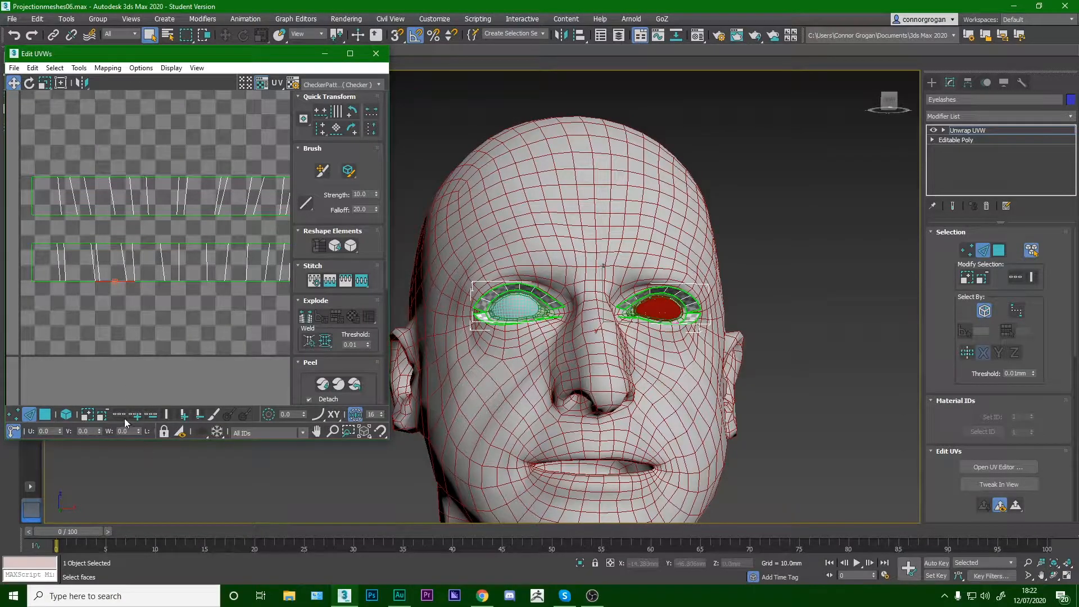
pyautogui.click(133, 415)
# Examine on the model where the selected UV border runs along the eyelash strips.
pyautogui.keyDown('alt'); pyautogui.moveTo(584, 317); pyautogui.dragTo(576, 363, button='middle'); pyautogui.keyUp('alt')
pyautogui.scroll(5, 577, 363)
pyautogui.moveTo(471, 281); pyautogui.dragTo(580, 356, button='middle')
pyautogui.scroll(-4, 581, 356)
pyautogui.scroll(5, 564, 338)
pyautogui.scroll(-3, 183, 263)
pyautogui.moveTo(150, 240); pyautogui.dragTo(142, 273, button='middle')
pyautogui.scroll(3, 105, 280)
# Return to polygon selection, select both rows of shells and scale them up to span the full tile width.
pyautogui.click(45, 414)
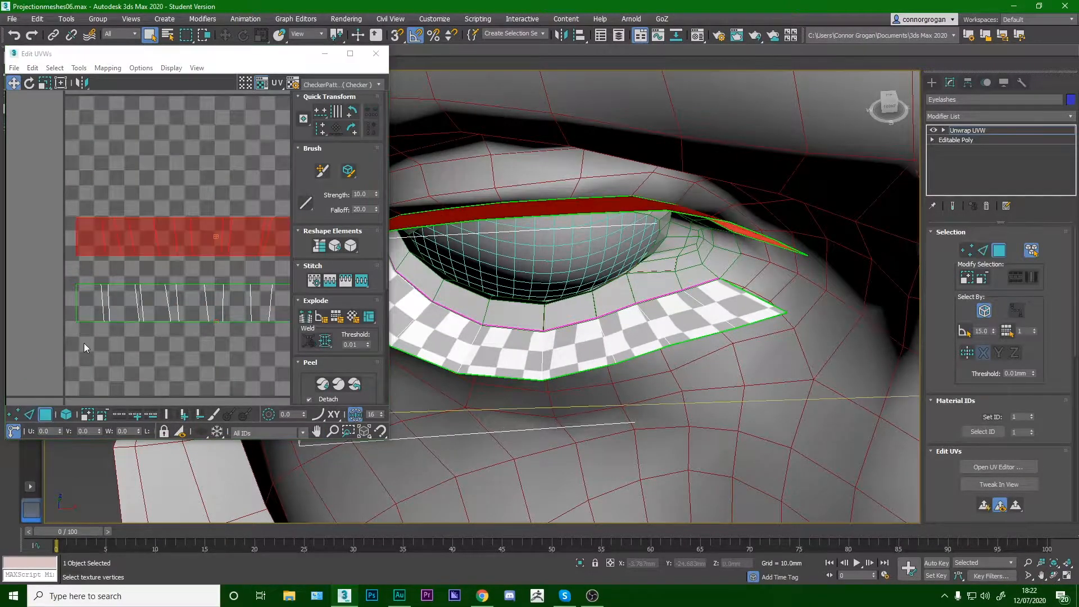
pyautogui.scroll(-3, 73, 359)
pyautogui.moveTo(83, 339); pyautogui.dragTo(161, 254)
pyautogui.scroll(3, 135, 281)
pyautogui.click(45, 83)
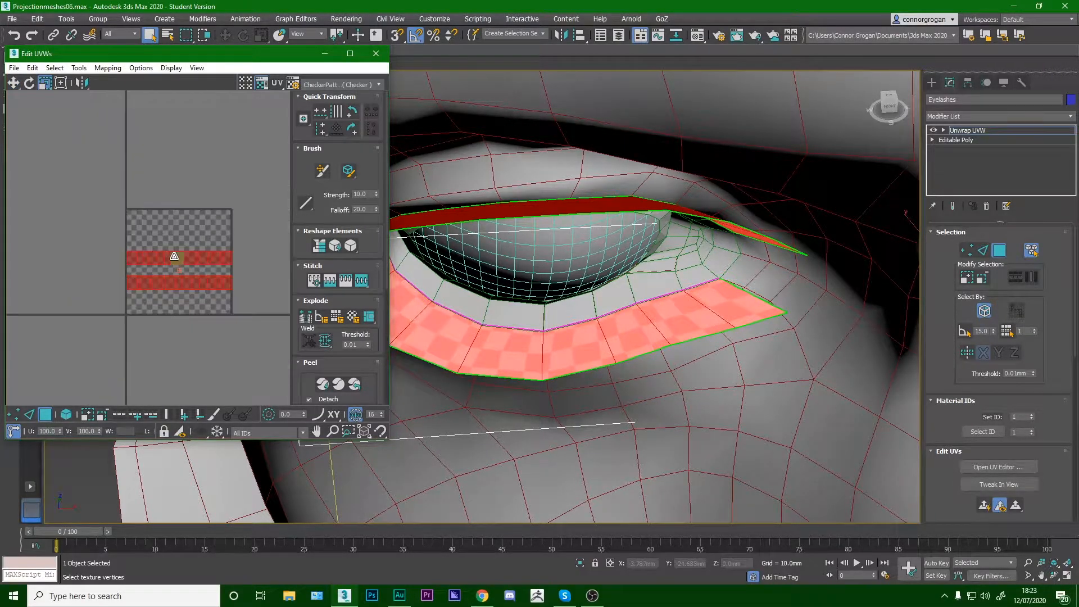
pyautogui.scroll(-5, 316, 343)
pyautogui.scroll(-1, 159, 272)
pyautogui.scroll(1, 148, 281)
pyautogui.scroll(1, 104, 281)
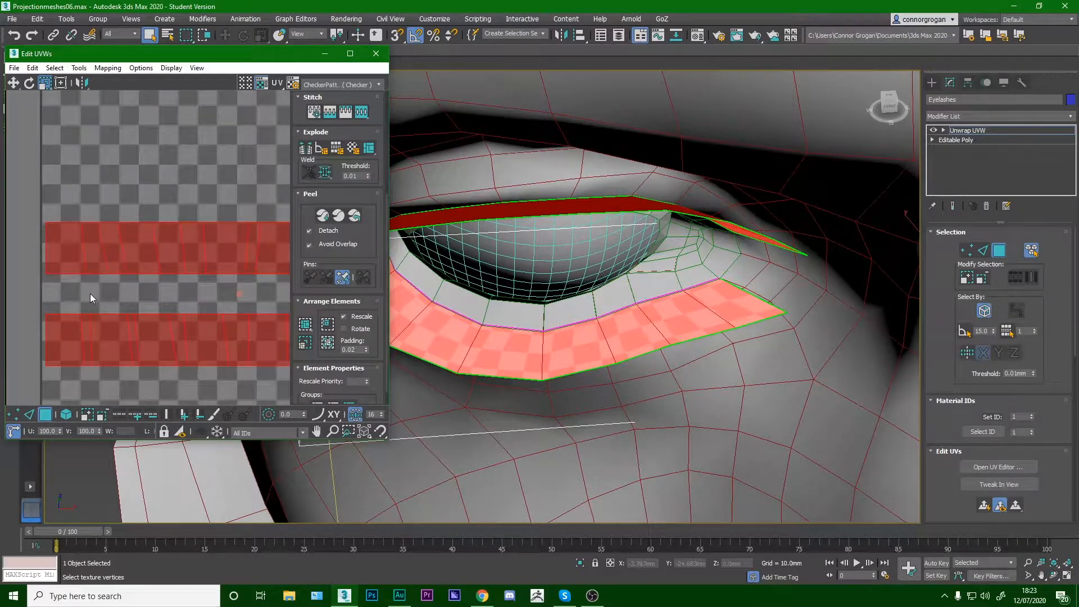
# Switch to edge selection and check the lower border of the enlarged shells against the eyelash strip on the model.
pyautogui.click(29, 415)
pyautogui.scroll(-6, 485, 350)
pyautogui.keyDown('alt'); pyautogui.moveTo(488, 316); pyautogui.dragTo(504, 335, button='middle'); pyautogui.keyUp('alt')
pyautogui.scroll(5, 495, 338)
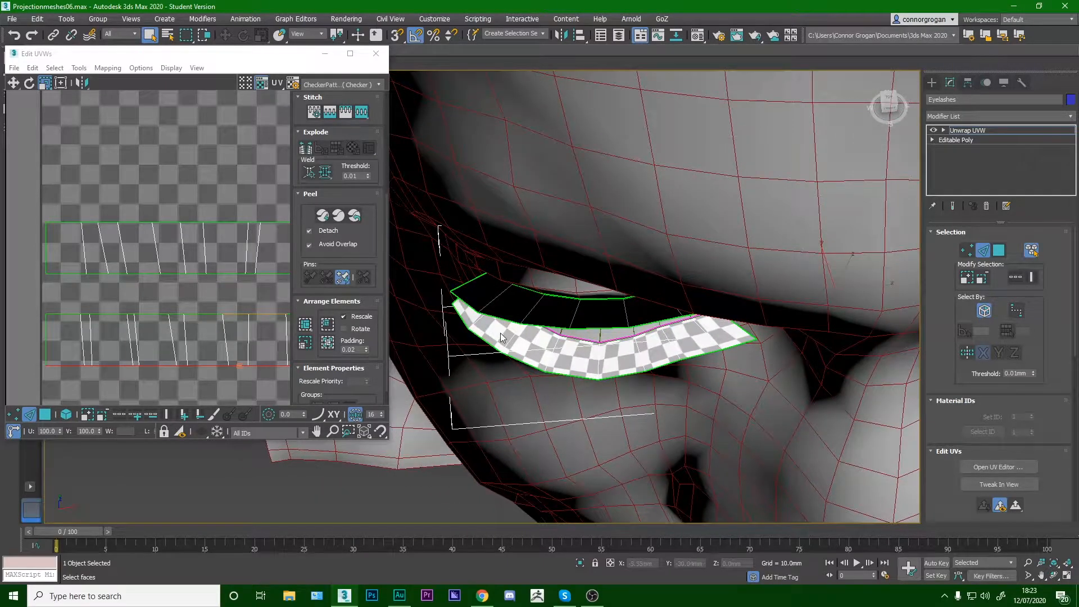
pyautogui.scroll(4, 493, 336)
pyautogui.scroll(-4, 550, 344)
pyautogui.scroll(-3, 187, 296)
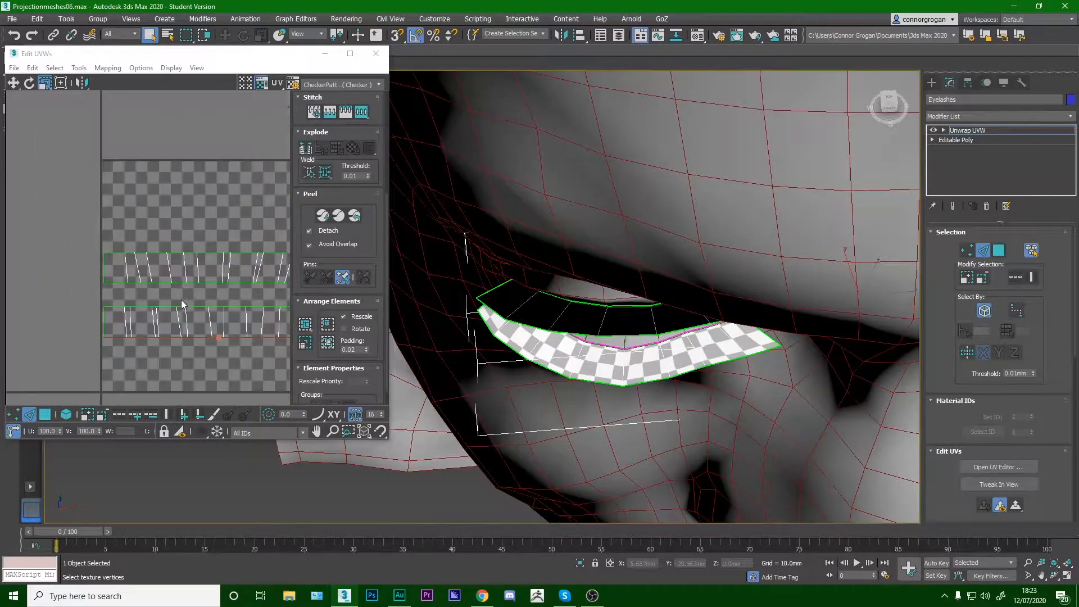
# Select all polygons of the lower row of shells and straighten them into a rectangular grid.
pyautogui.click(42, 416)
pyautogui.click(133, 342)
pyautogui.moveTo(105, 328); pyautogui.dragTo(271, 302)
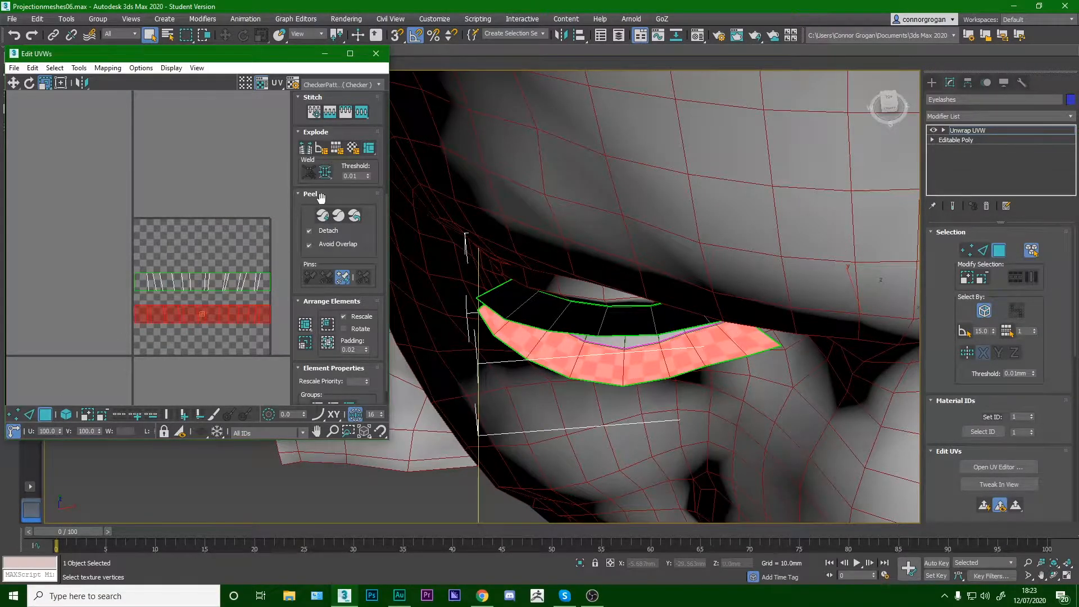
pyautogui.scroll(3, 320, 197)
pyautogui.scroll(-2, 323, 214)
pyautogui.click(319, 146)
pyautogui.scroll(4, 203, 308)
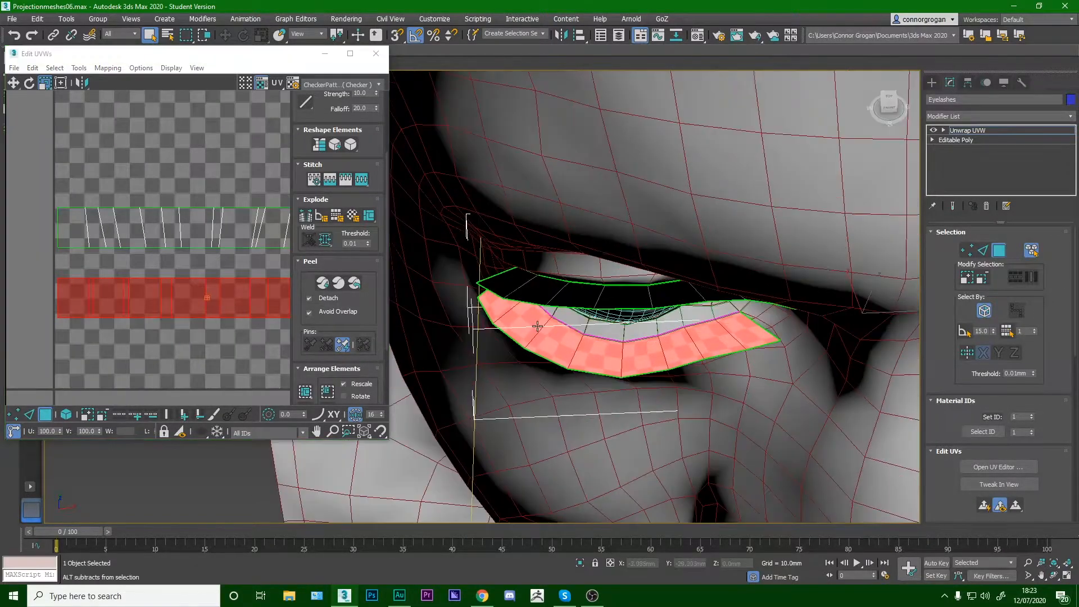
# Straighten the upper row of shells into a rectangular grid as well.
pyautogui.scroll(3, 111, 308)
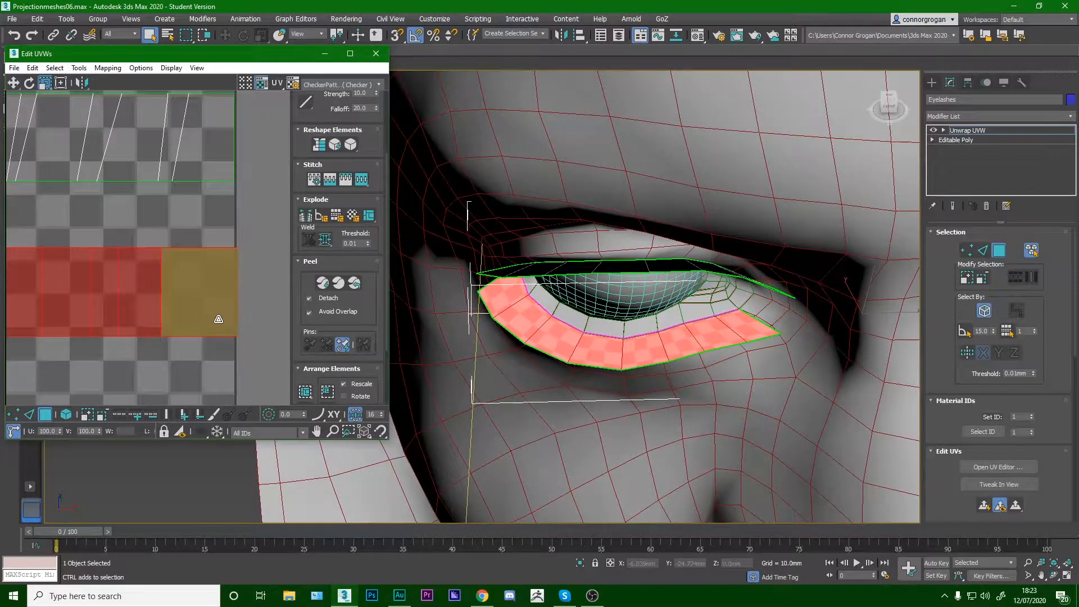
pyautogui.scroll(2, 360, 129)
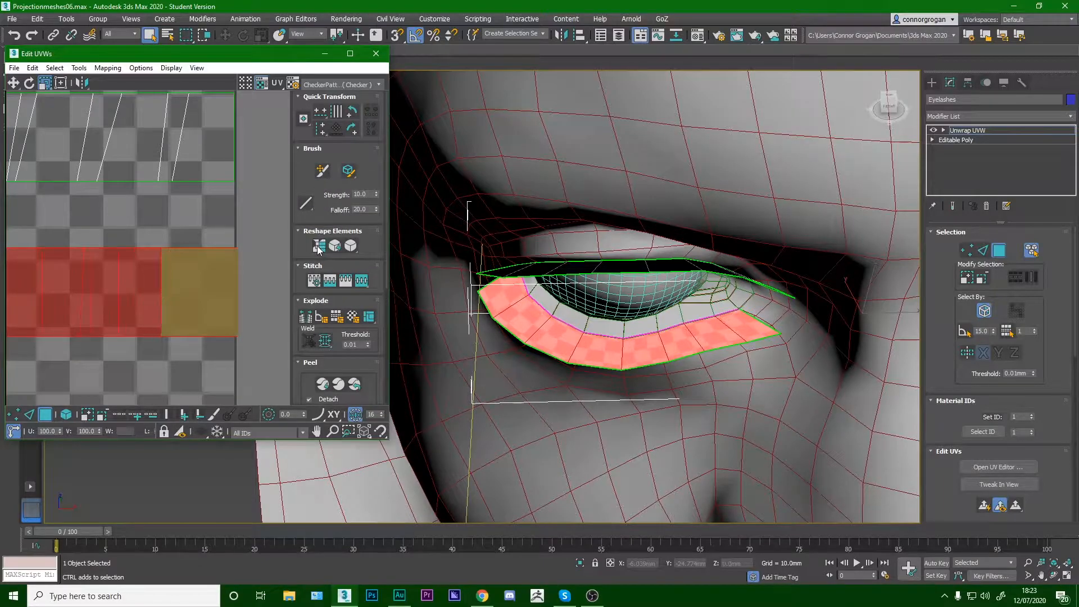
pyautogui.click(319, 246)
pyautogui.scroll(-5, 284, 230)
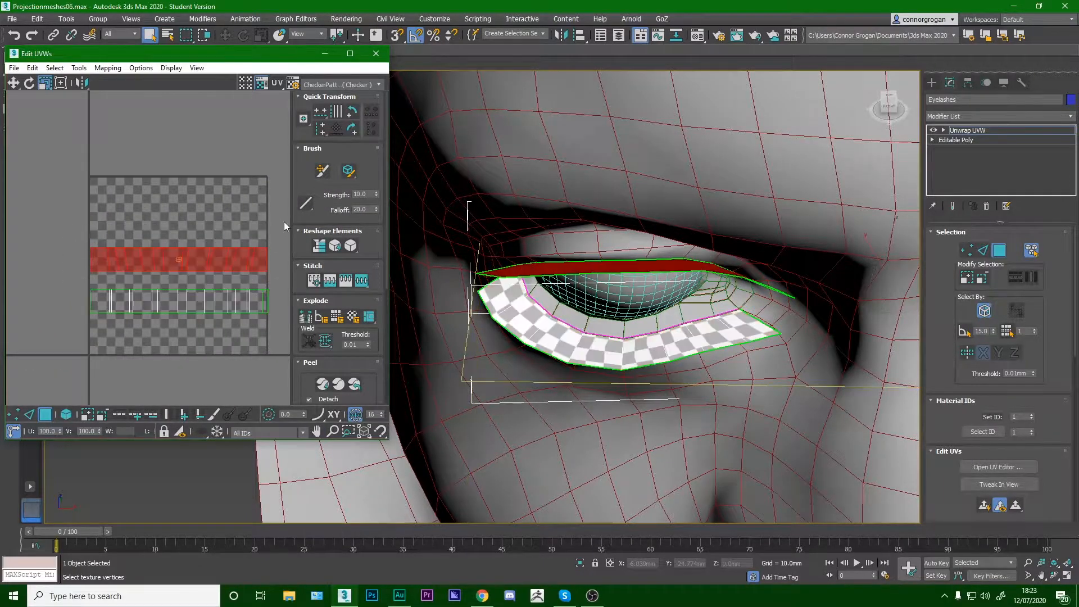
pyautogui.scroll(5, 234, 249)
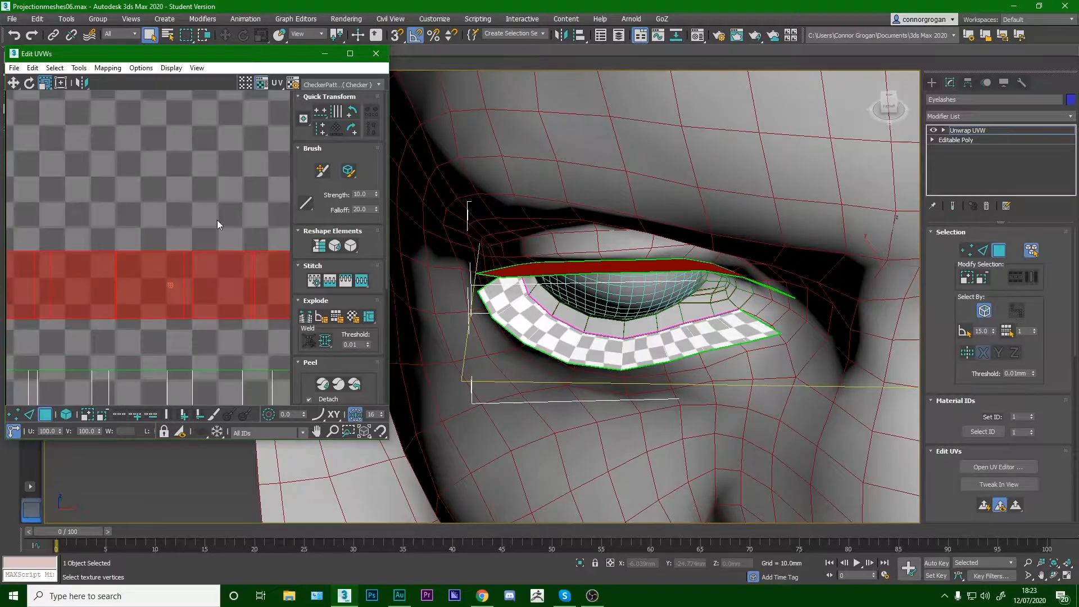
# Select each eye's upper eyelash strip in turn and compare the lengths of their UV shells.
pyautogui.click(217, 220)
pyautogui.keyDown('alt'); pyautogui.moveTo(579, 308); pyautogui.dragTo(607, 243, button='middle'); pyautogui.keyUp('alt')
pyautogui.click(555, 310)
pyautogui.click(607, 243)
pyautogui.scroll(-4, 610, 256)
pyautogui.moveTo(218, 289); pyautogui.dragTo(163, 293, button='middle')
pyautogui.scroll(-5, 277, 284)
pyautogui.scroll(-2, 172, 293)
pyautogui.scroll(3, 172, 294)
pyautogui.keyDown('alt'); pyautogui.moveTo(596, 279); pyautogui.dragTo(612, 302, button='middle'); pyautogui.keyUp('alt')
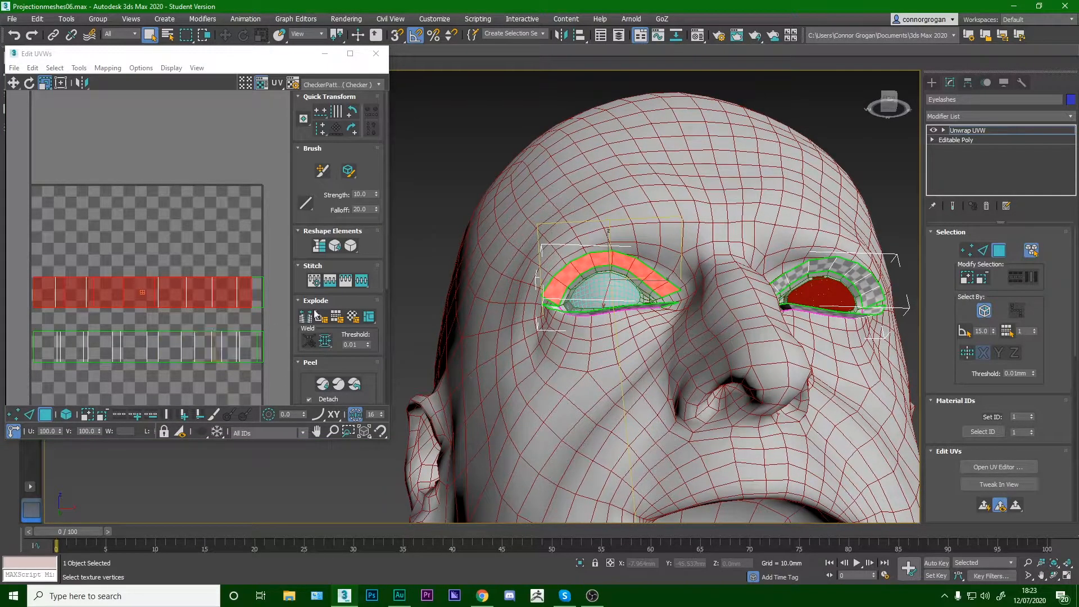
pyautogui.moveTo(655, 276); pyautogui.dragTo(515, 313, button='middle')
pyautogui.scroll(10, 705, 295)
pyautogui.click(708, 293)
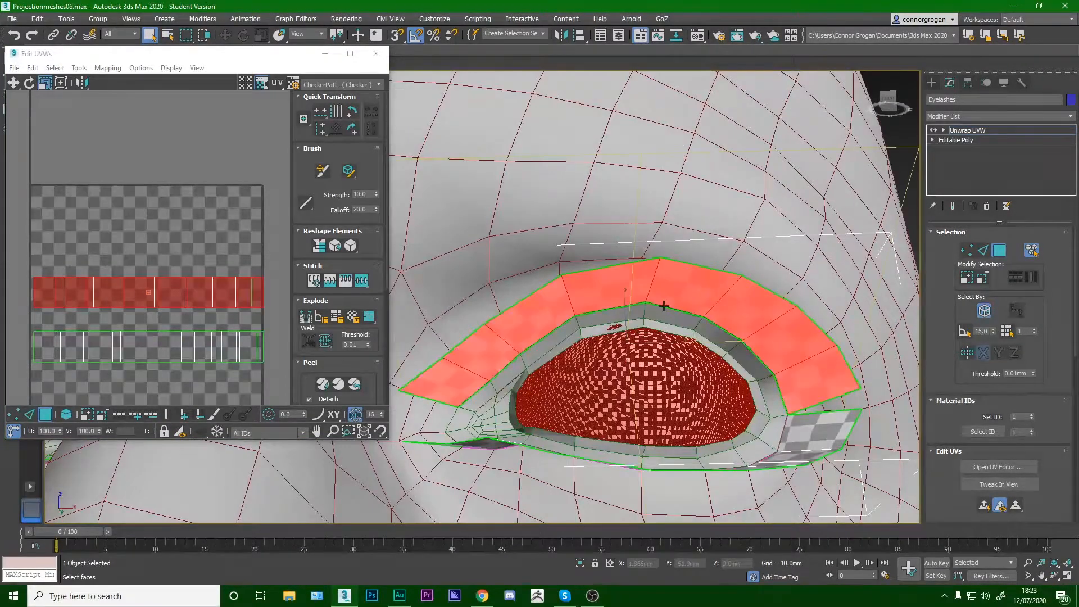
pyautogui.scroll(-10, 708, 293)
pyautogui.scroll(-2, 164, 334)
# Group the shells of the lower row, and group the shells of the upper row separately.
pyautogui.click(110, 271)
pyautogui.moveTo(95, 313); pyautogui.dragTo(125, 280, button='middle')
pyautogui.scroll(3, 148, 269)
pyautogui.scroll(-3, 130, 302)
pyautogui.moveTo(179, 322); pyautogui.dragTo(123, 339, button='middle')
pyautogui.scroll(-2, 125, 339)
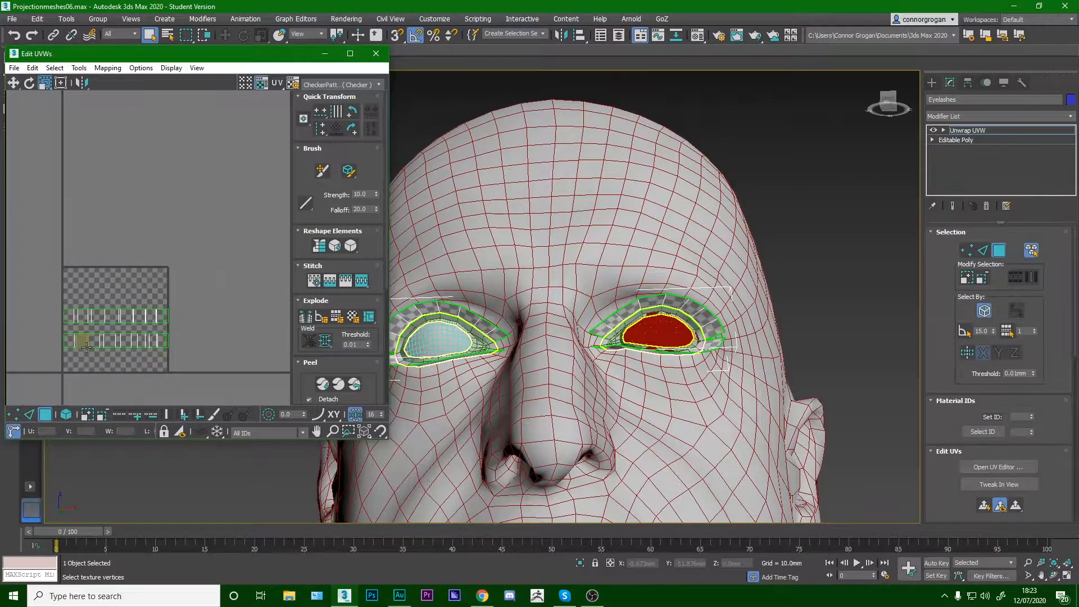
pyautogui.hotkey('ctrl', 'a')
pyautogui.moveTo(193, 334); pyautogui.dragTo(192, 331)
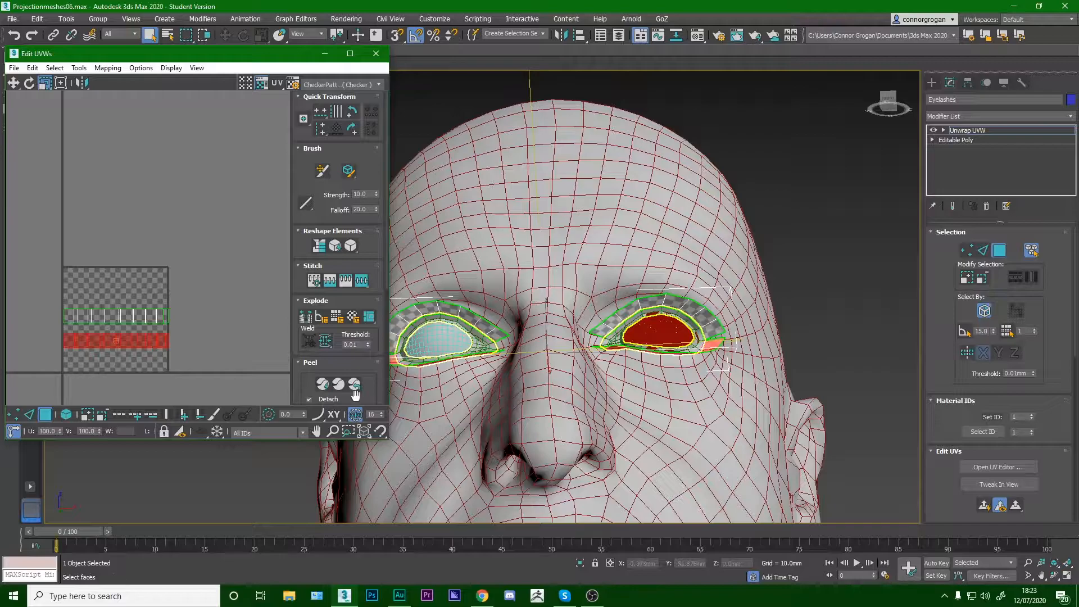
pyautogui.scroll(-5, 319, 355)
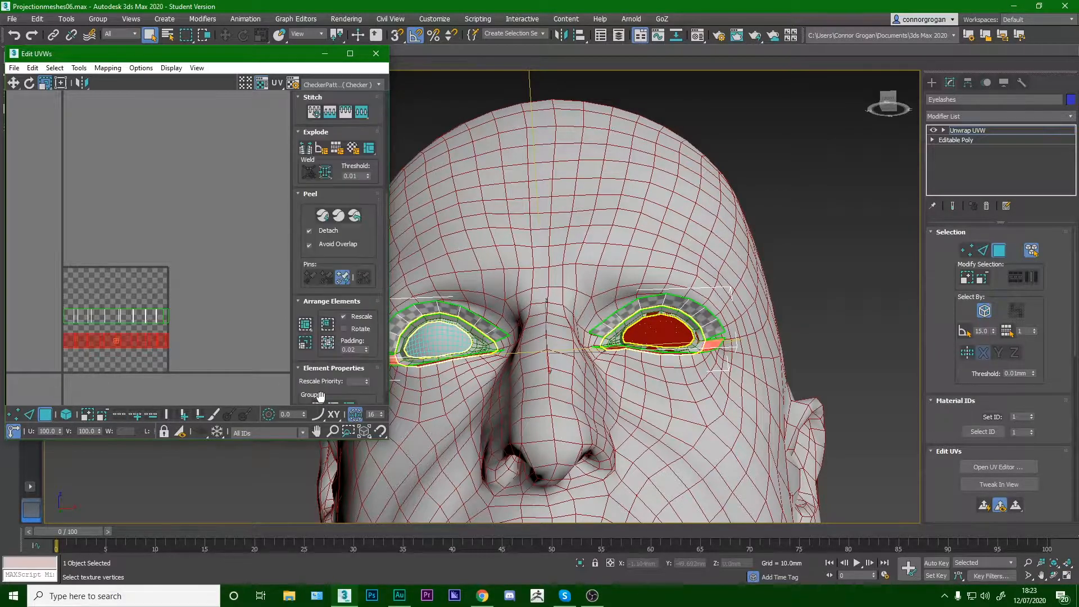
pyautogui.click(318, 387)
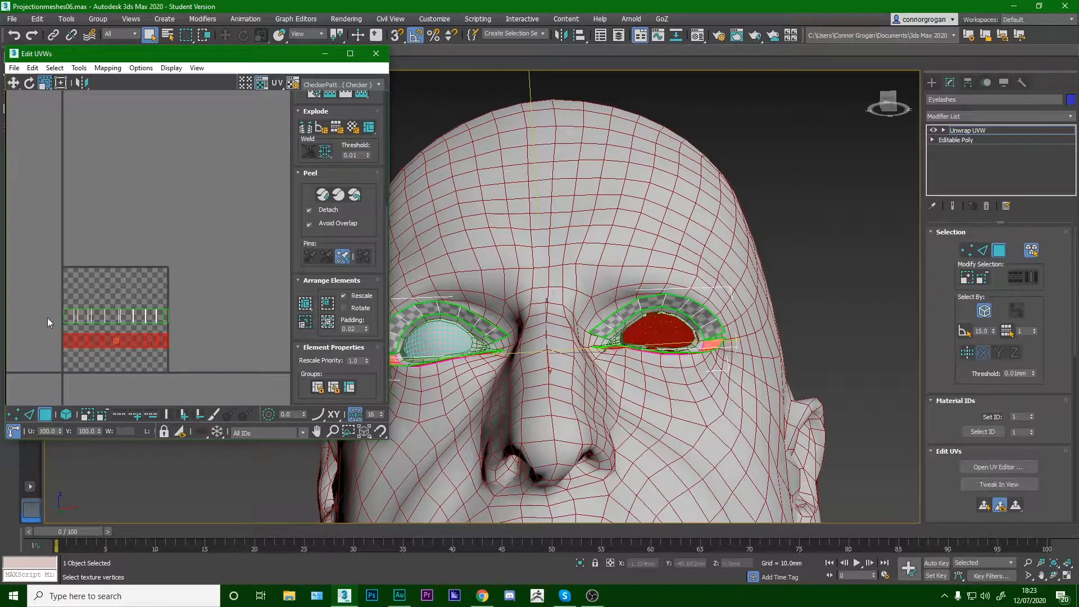
pyautogui.moveTo(95, 321); pyautogui.dragTo(95, 322)
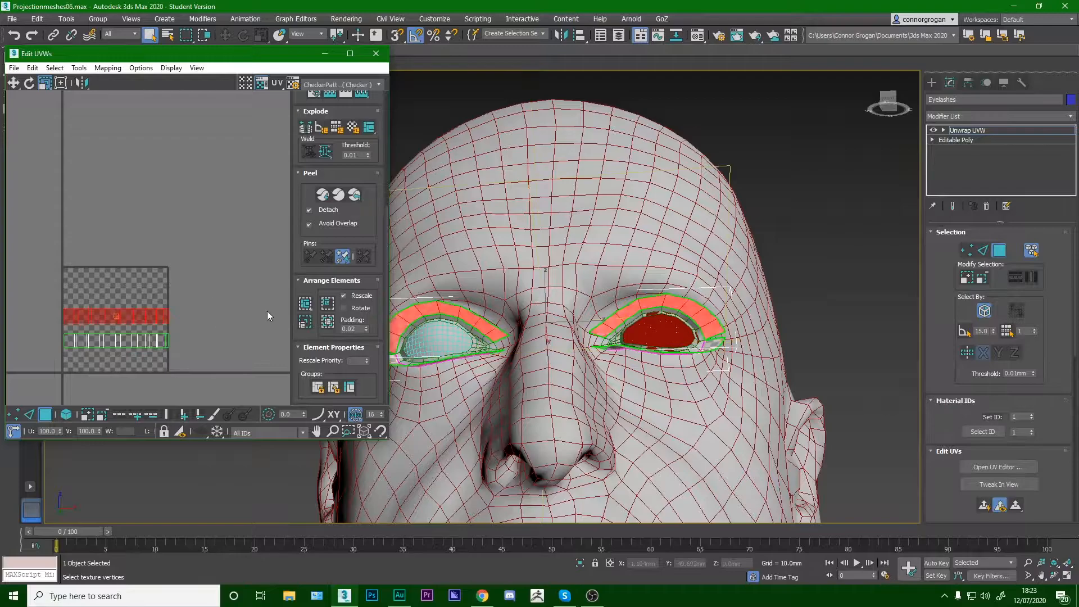
pyautogui.click(318, 387)
# Add the other row to the selection and pack the grouped shells within the UV tile.
pyautogui.scroll(2, 139, 365)
pyautogui.keyDown('ctrl'); pyautogui.click(139, 355); pyautogui.keyUp('ctrl')
pyautogui.click(306, 307)
pyautogui.scroll(-3, 151, 321)
pyautogui.scroll(4, 118, 343)
# Select the lower-eyelash shells and scale them down slightly so they sit inset from the tile's sides.
pyautogui.click(111, 291)
pyautogui.moveTo(161, 288); pyautogui.dragTo(129, 290, button='middle')
pyautogui.scroll(-3, 60, 302)
pyautogui.moveTo(194, 322); pyautogui.dragTo(146, 314)
pyautogui.click(13, 82)
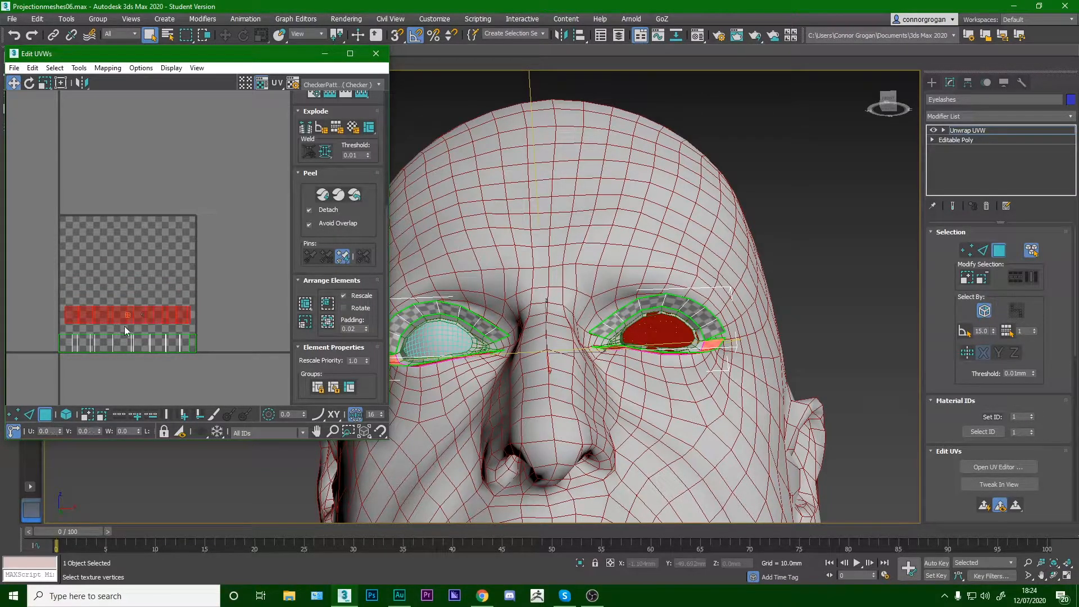
pyautogui.click(125, 344)
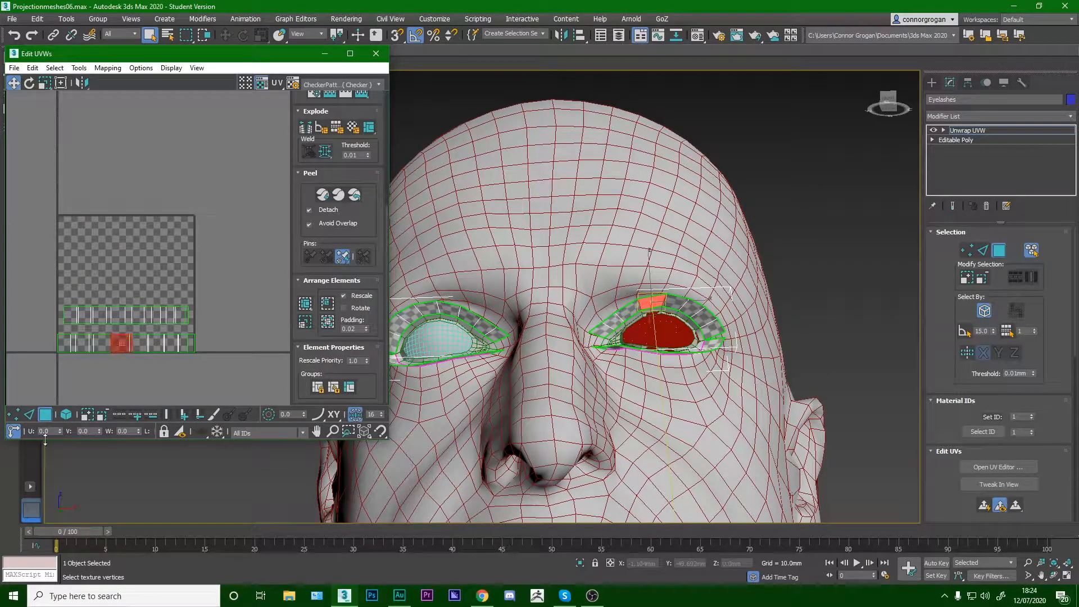
pyautogui.click(67, 414)
pyautogui.scroll(1, 106, 403)
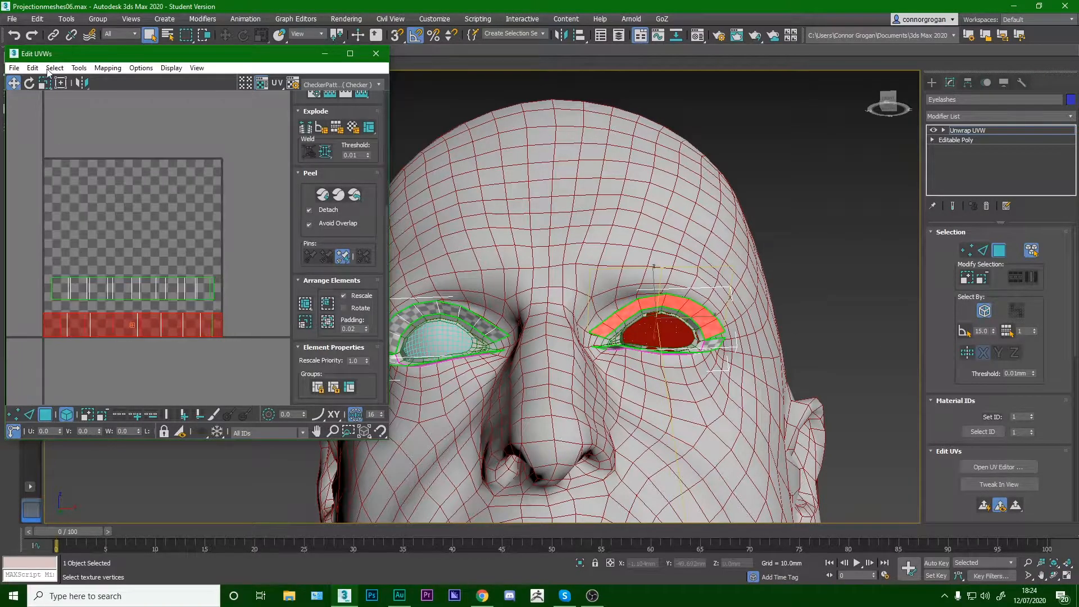
pyautogui.click(45, 83)
pyautogui.scroll(3, 171, 323)
pyautogui.moveTo(167, 323); pyautogui.dragTo(168, 330)
pyautogui.hotkey('ctrl', 'z')
# Select both eyes' upper-eyelash shells together and scale them down slightly inside the tile's sides.
pyautogui.moveTo(131, 391); pyautogui.dragTo(189, 341)
pyautogui.scroll(-3, 189, 342)
pyautogui.moveTo(144, 337); pyautogui.dragTo(197, 326, button='middle')
pyautogui.keyDown('alt'); pyautogui.moveTo(450, 309); pyautogui.dragTo(462, 340, button='middle'); pyautogui.keyUp('alt')
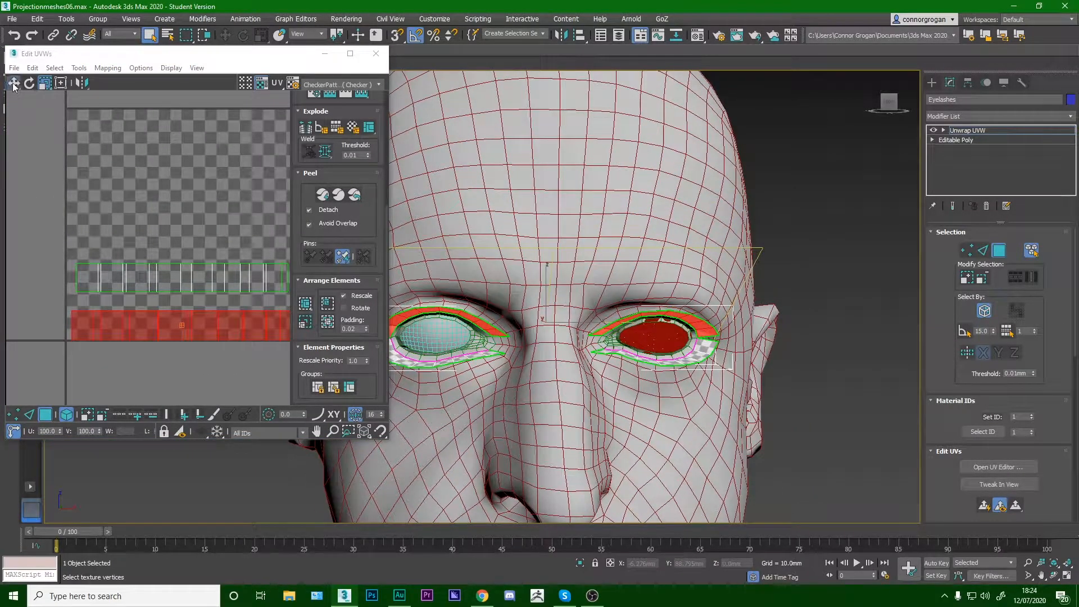
pyautogui.scroll(-1, 175, 284)
# Undo the last edits, and move both rows of shells up from the tile's bottom edge with wider spacing between them.
pyautogui.hotkey('ctrl', 'z')
pyautogui.hotkey('ctrl', 'z')
pyautogui.hotkey('ctrl', 'z')
pyautogui.moveTo(59, 371); pyautogui.dragTo(188, 231)
pyautogui.click(165, 258)
pyautogui.scroll(2, 154, 242)
pyautogui.scroll(-2, 175, 225)
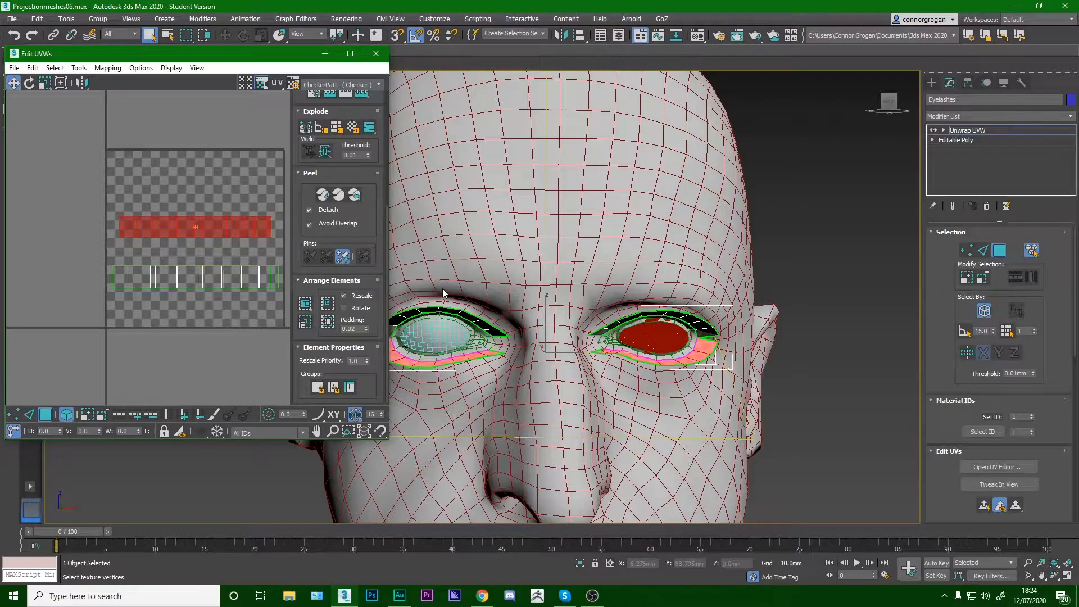
# Finish the eyelash UV editing and collapse the Eyelashes object's entire modifier stack.
pyautogui.scroll(-4, 470, 340)
pyautogui.moveTo(472, 341); pyautogui.dragTo(499, 369, button='middle')
pyautogui.scroll(8, 500, 357)
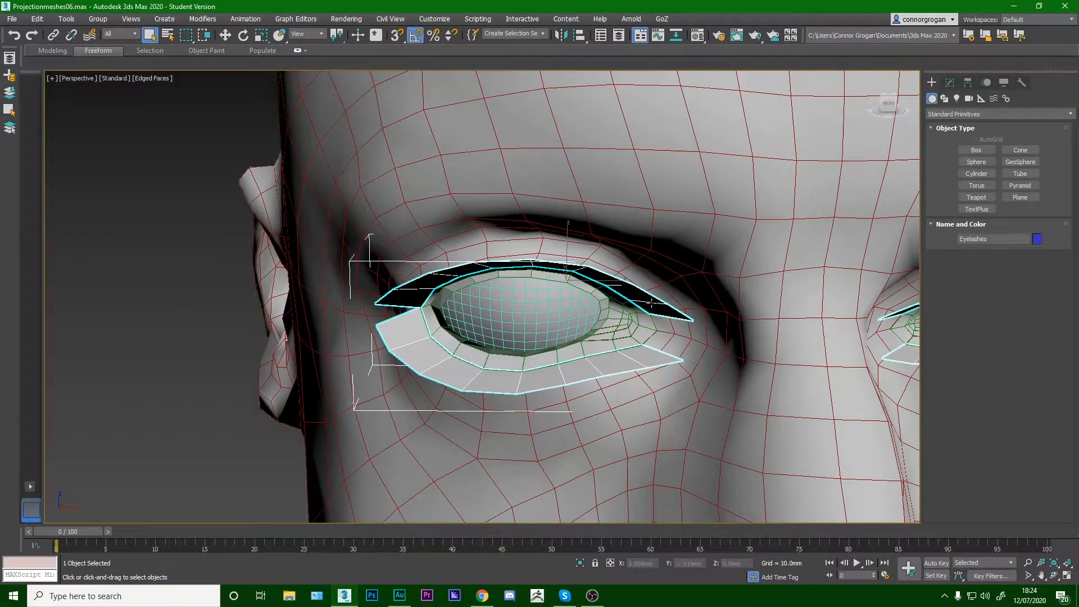
pyautogui.click(949, 82)
pyautogui.rightClick(997, 133)
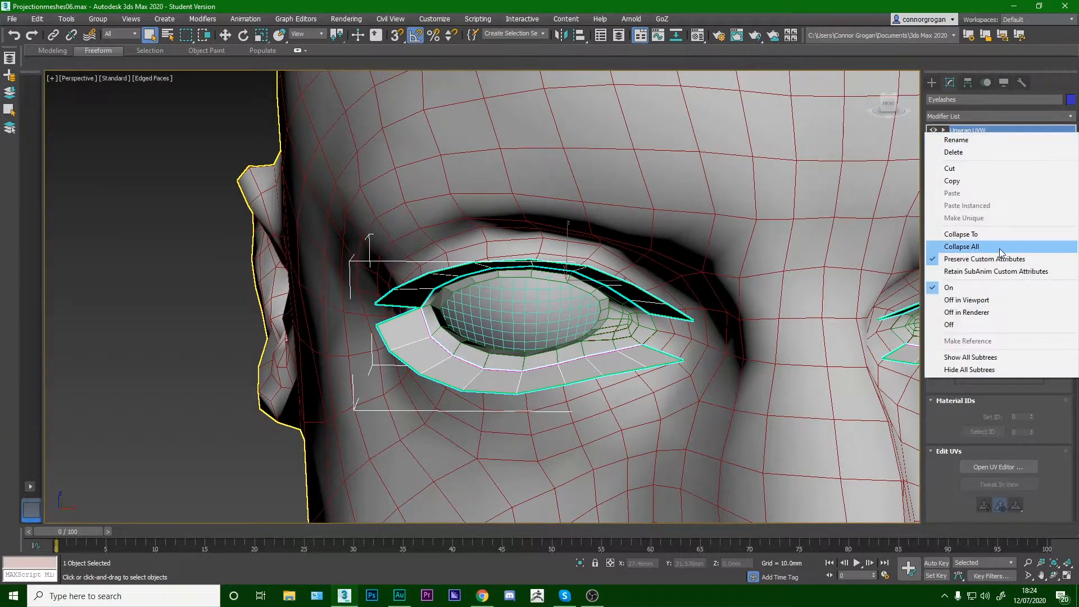
pyautogui.click(999, 243)
# Select the Eye_transition_mesh object, add an Unwrap UVW modifier to it and open its UV editor.
pyautogui.click(593, 331)
pyautogui.click(616, 318)
pyautogui.scroll(-4, 534, 314)
pyautogui.scroll(3, 749, 321)
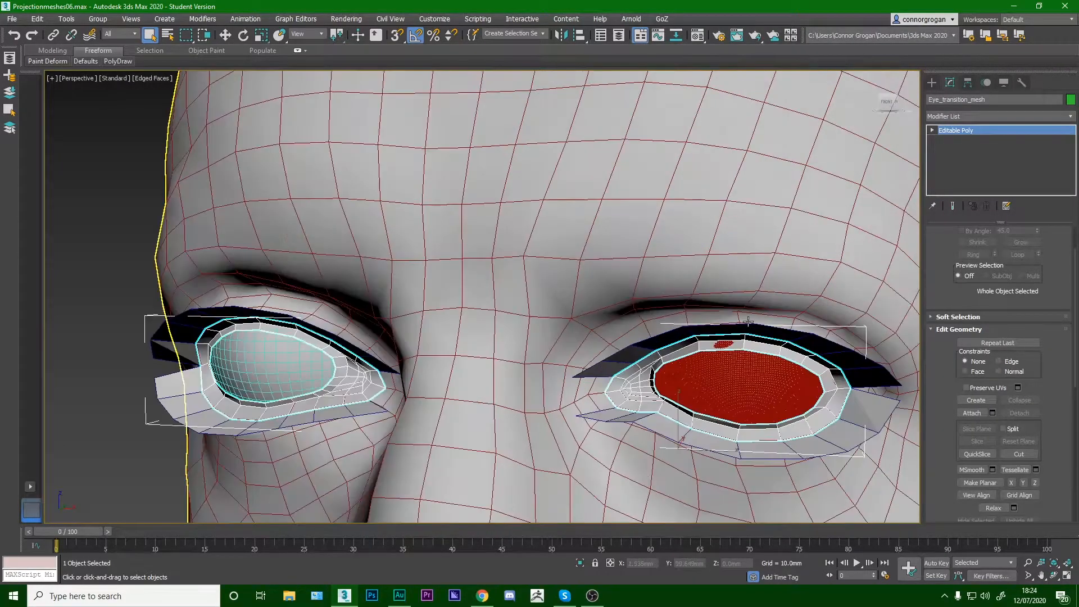
pyautogui.click(983, 116)
pyautogui.press('u')
pyautogui.press('Return')
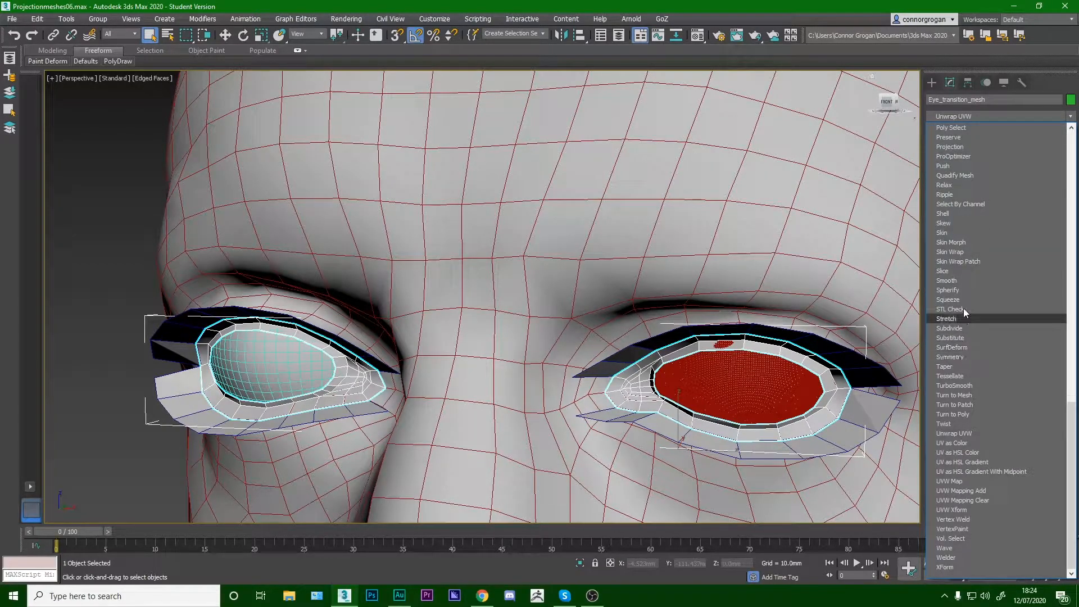
pyautogui.click(959, 434)
pyautogui.click(1000, 466)
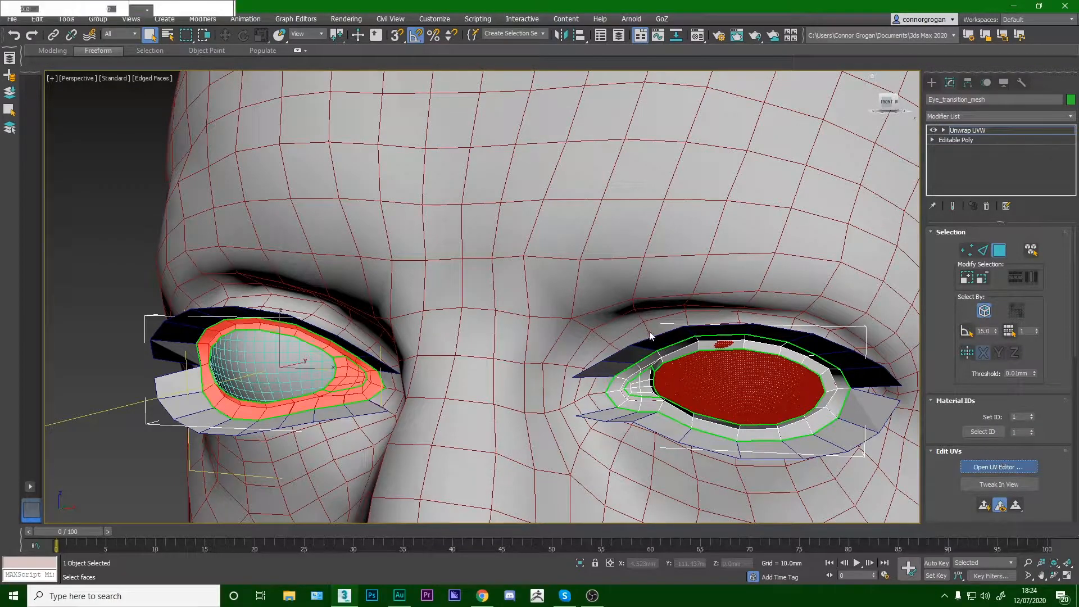
# Enable whole-element selection, select the ring around the character's left eye, and flatten it with a relaxed, committed Pelt Map.
pyautogui.click(1031, 249)
pyautogui.click(792, 351)
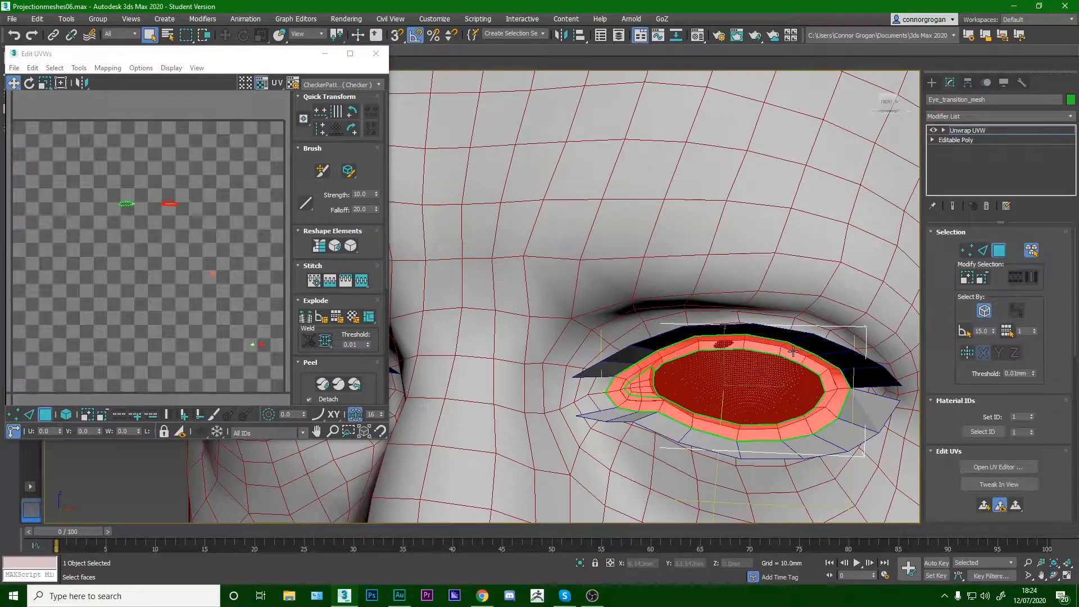
pyautogui.scroll(-5, 1026, 382)
pyautogui.click(1023, 368)
pyautogui.click(513, 181)
pyautogui.click(512, 181)
pyautogui.click(534, 235)
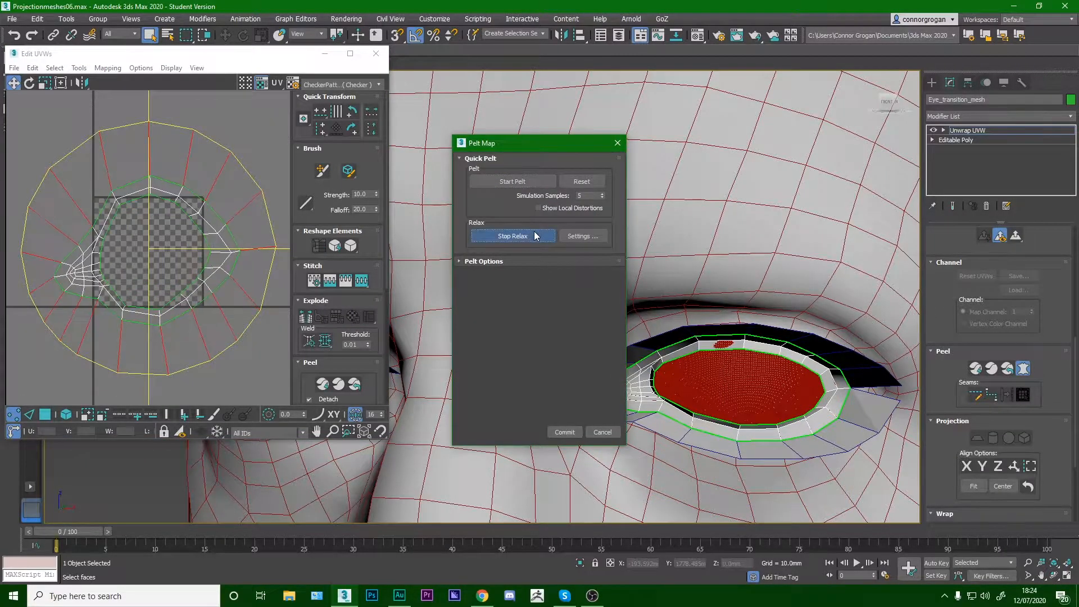
pyautogui.click(534, 235)
pyautogui.click(564, 430)
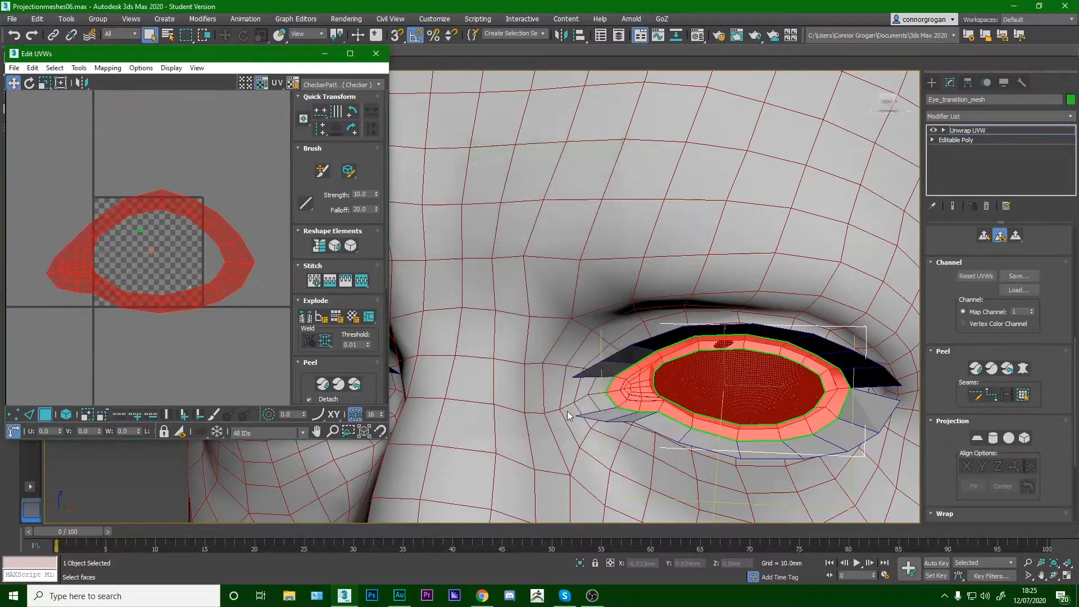
# Select the ring around the character's right eye and flatten it with a relaxed, committed Pelt Map.
pyautogui.scroll(-5, 581, 354)
pyautogui.scroll(5, 518, 361)
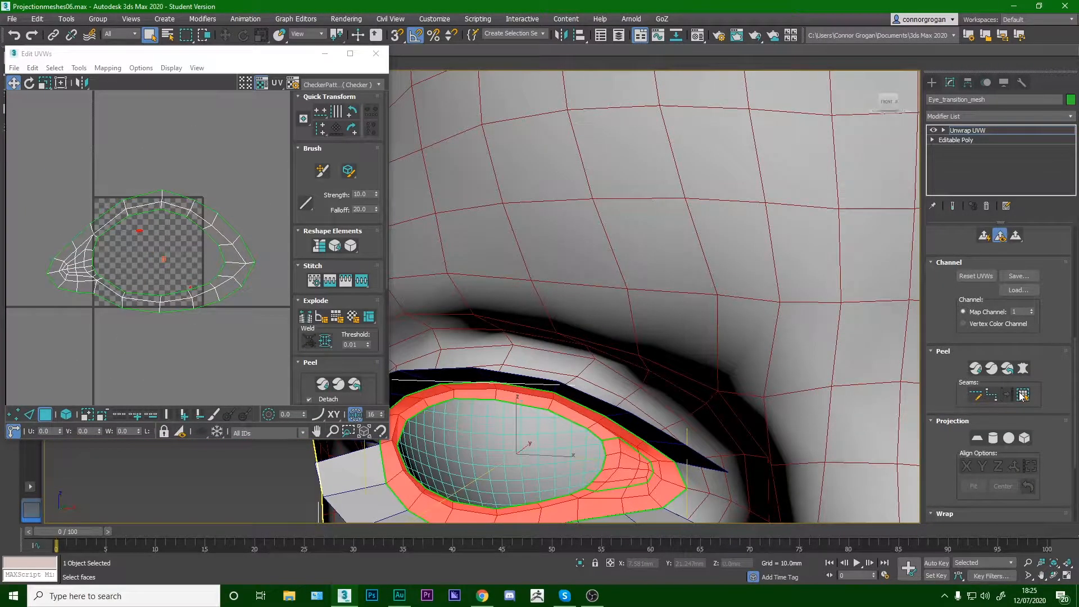
pyautogui.click(1024, 371)
pyautogui.click(524, 182)
pyautogui.click(525, 183)
pyautogui.click(531, 237)
pyautogui.click(532, 236)
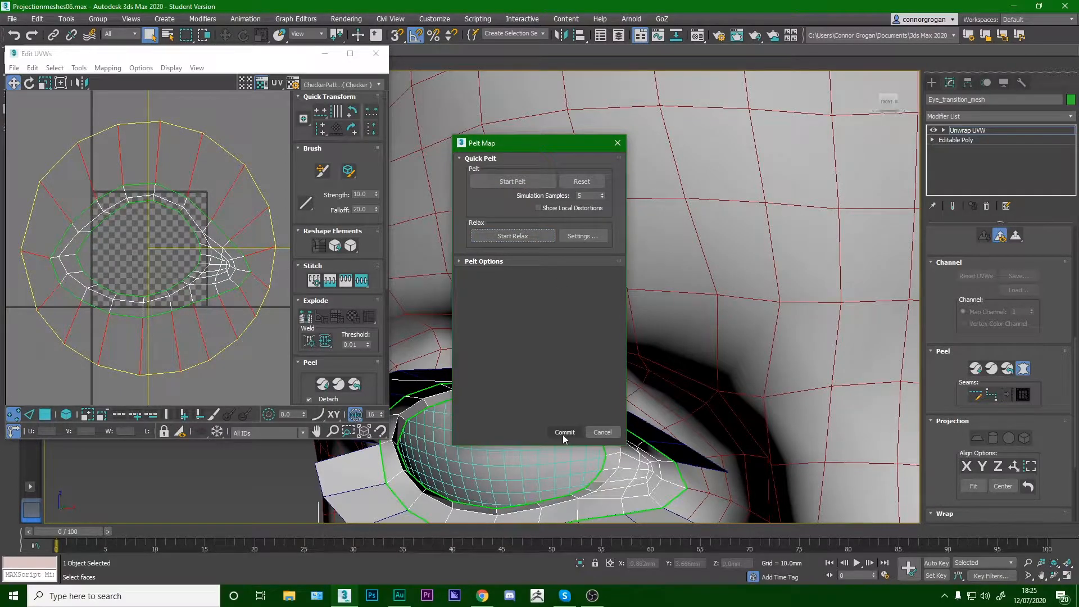
pyautogui.click(564, 434)
# Pack both eye-ring shells inside the UV tile with rescaling on and 0.02 padding.
pyautogui.scroll(-5, 337, 338)
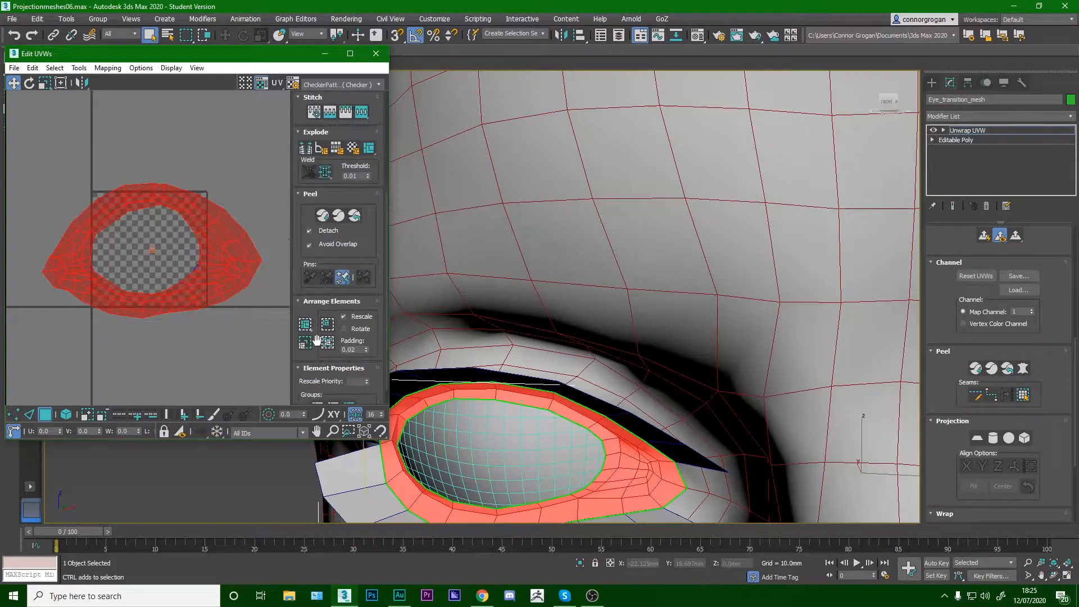
pyautogui.click(327, 342)
pyautogui.moveTo(48, 208); pyautogui.dragTo(89, 240, button='middle')
pyautogui.click(124, 249)
pyautogui.scroll(3, 132, 248)
pyautogui.click(219, 275)
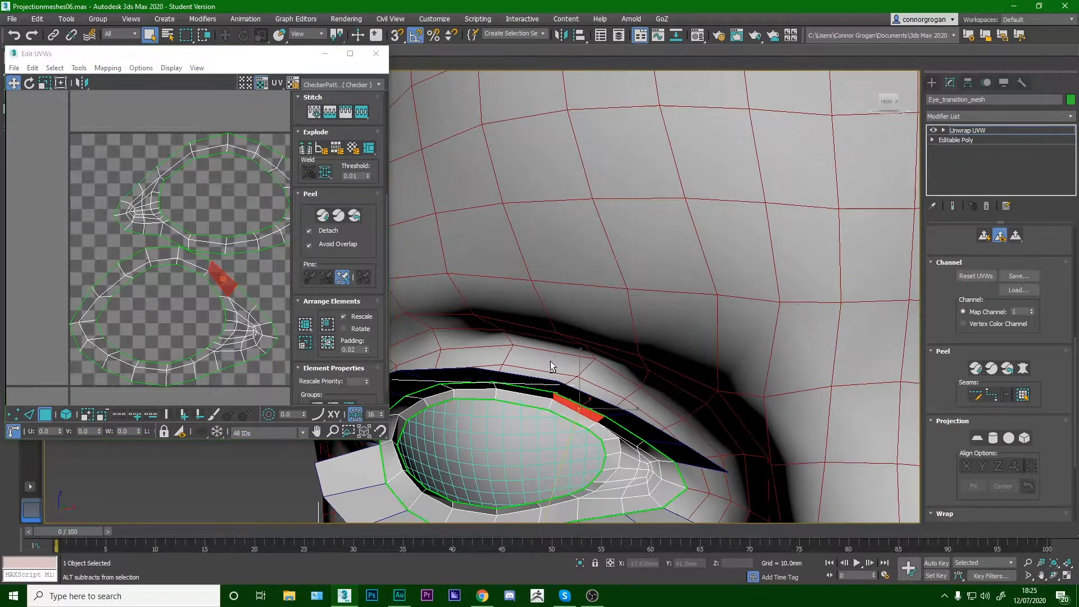
# Show the checker pattern on the eye-transition mesh to check the unwrap around the eye.
pyautogui.click(361, 84)
pyautogui.click(334, 106)
pyautogui.keyDown('alt'); pyautogui.moveTo(571, 328); pyautogui.dragTo(534, 313, button='middle'); pyautogui.keyUp('alt')
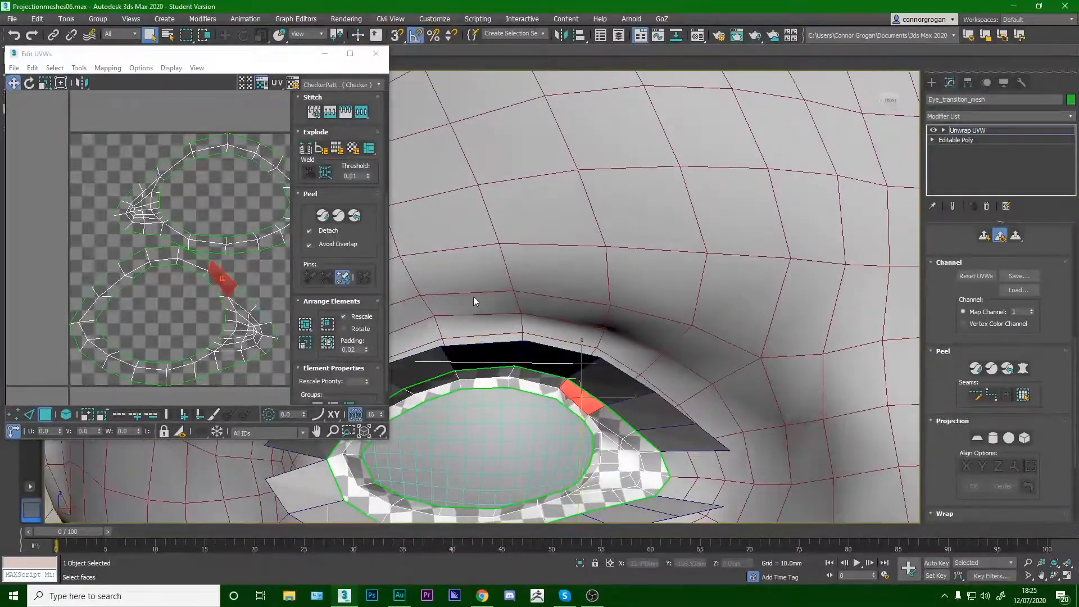
# Turn on element selection for the UVs and select the whole lower eye-ring shell.
pyautogui.click(184, 265)
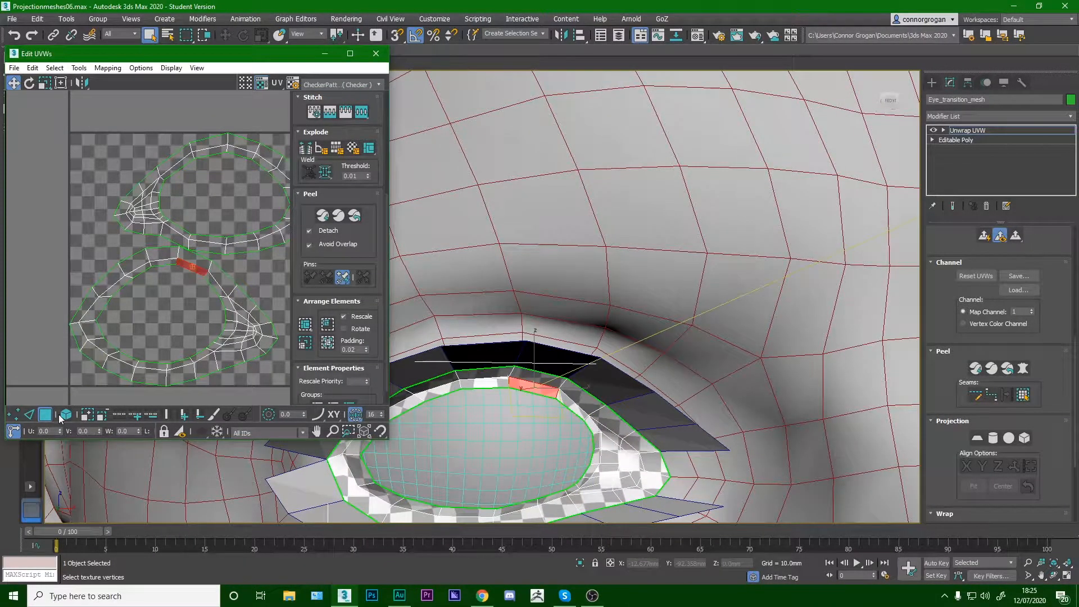
pyautogui.click(115, 286)
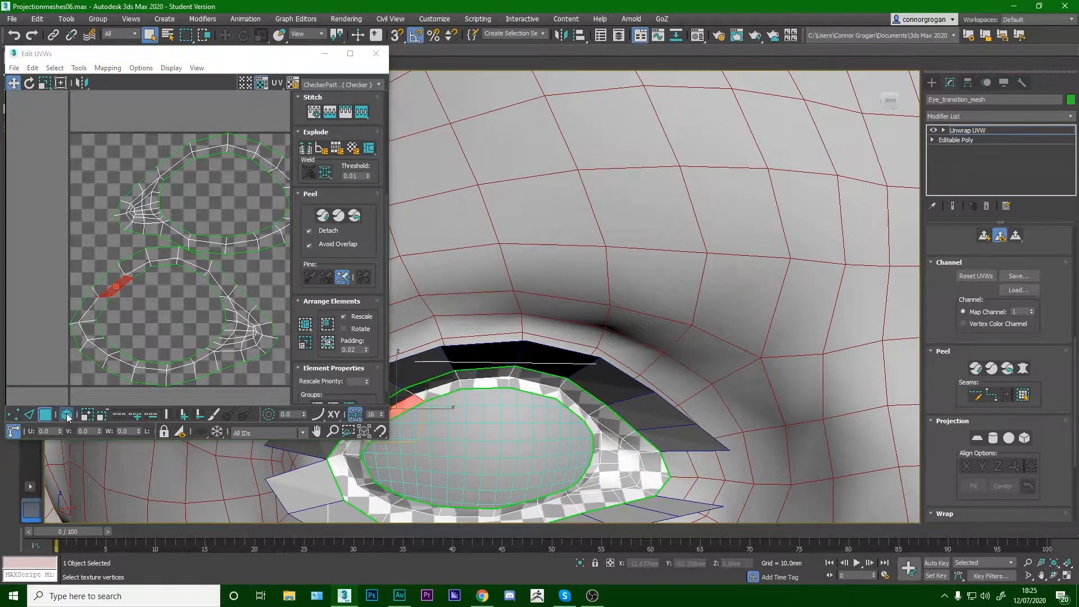
pyautogui.click(184, 263)
pyautogui.moveTo(189, 266); pyautogui.dragTo(160, 274, button='middle')
pyautogui.scroll(-3, 160, 274)
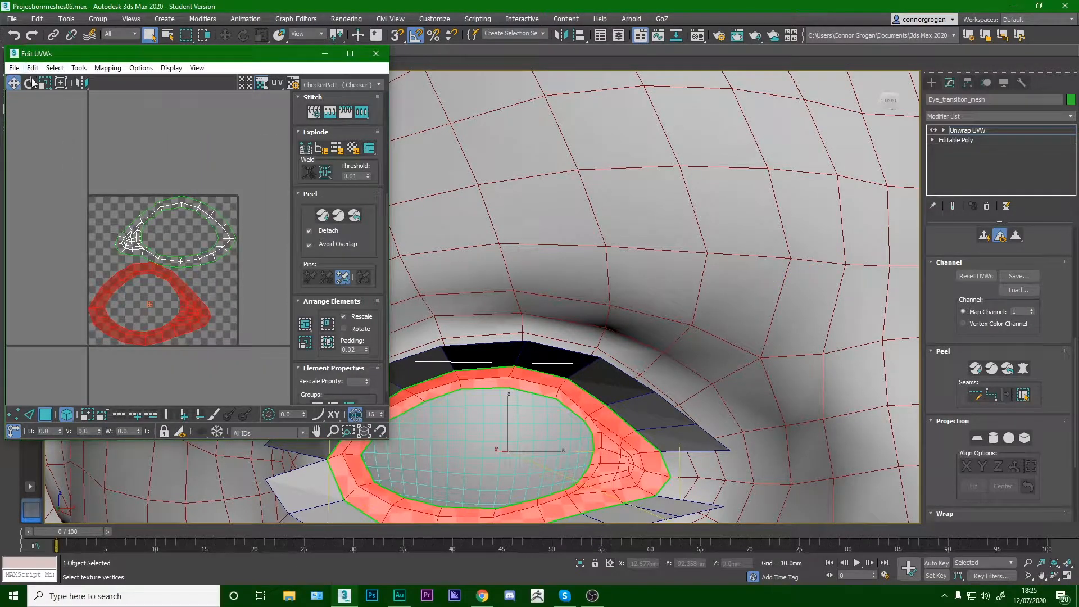
# Try shifting the upper eye-ring shell and rotating it to face the same way as the lower one, and undo it.
pyautogui.click(195, 260)
pyautogui.moveTo(177, 257)
pyautogui.mouseDown()
pyautogui.moveTo(150, 334)
pyautogui.moveTo(182, 257)
pyautogui.moveTo(161, 254)
pyautogui.mouseUp()
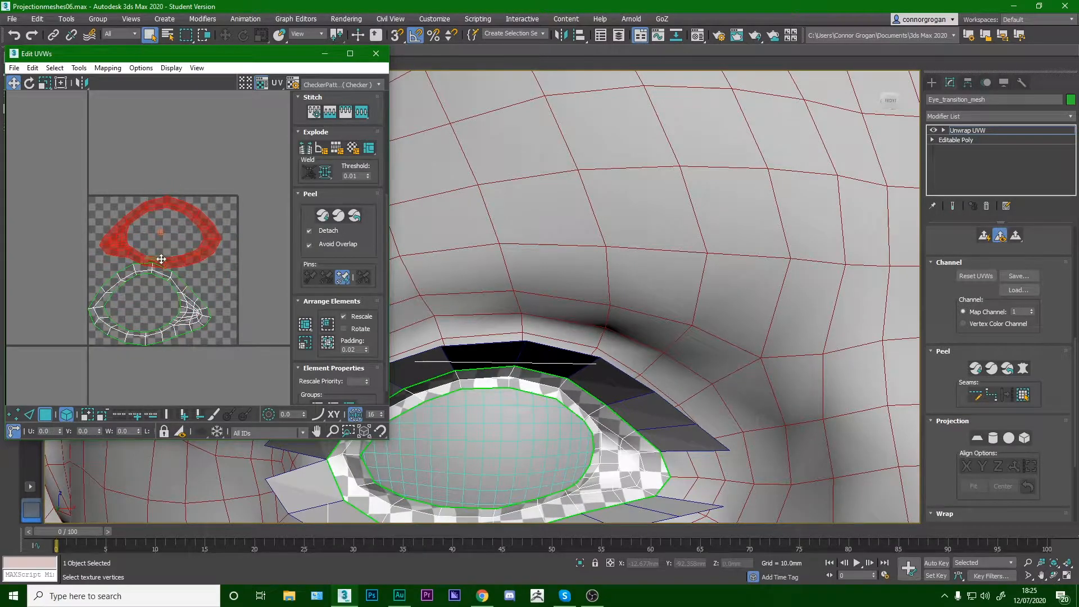
pyautogui.scroll(2, 162, 254)
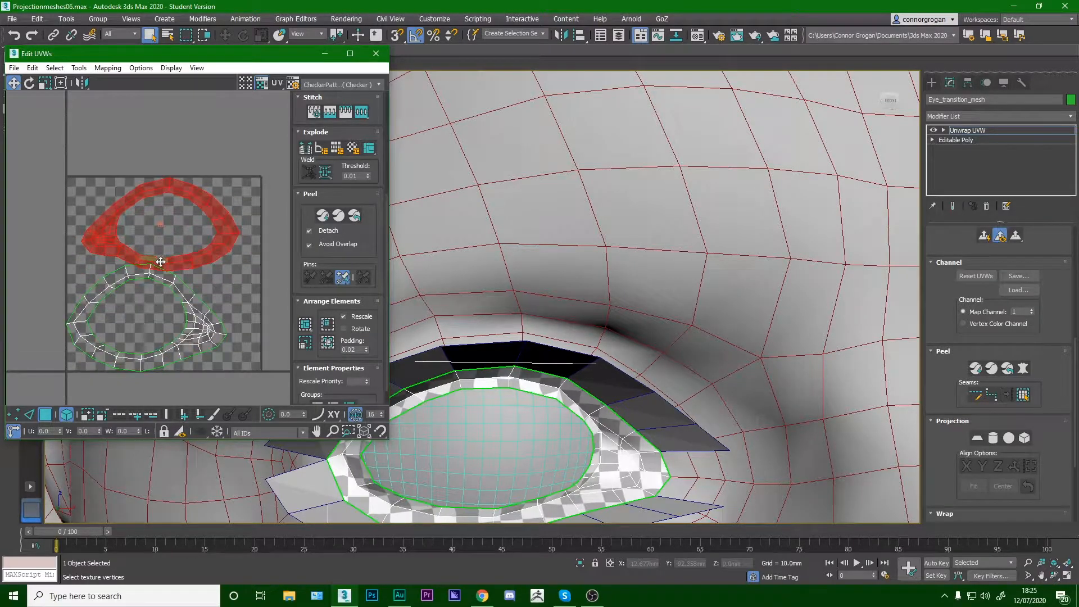
pyautogui.click(31, 87)
pyautogui.moveTo(191, 228); pyautogui.dragTo(154, 156)
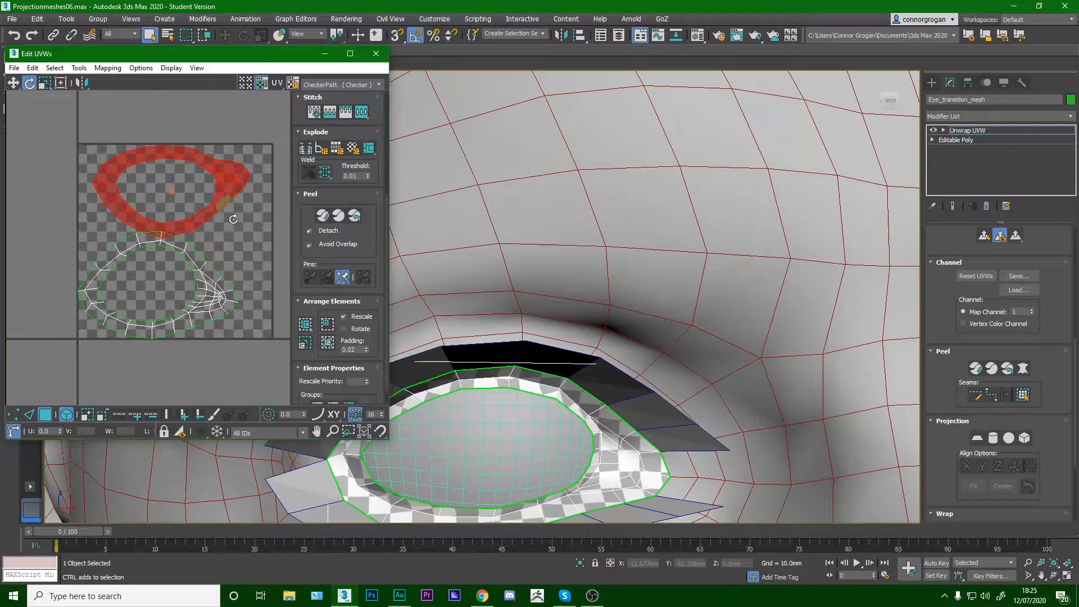
pyautogui.click(538, 251)
pyautogui.hotkey('ctrl', 'z')
pyautogui.hotkey('ctrl', 'z')
pyautogui.hotkey('ctrl', 'z')
# Select the upper eye-ring shell and try moving it slightly sideways within the UV tile.
pyautogui.scroll(-5, 438, 272)
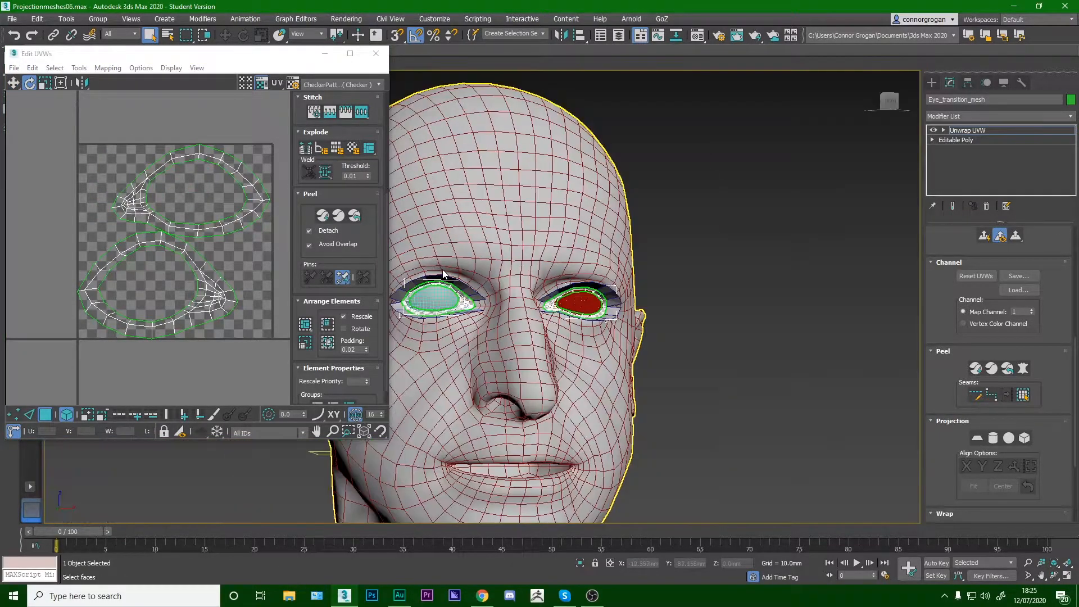
pyautogui.scroll(4, 395, 274)
pyautogui.click(238, 229)
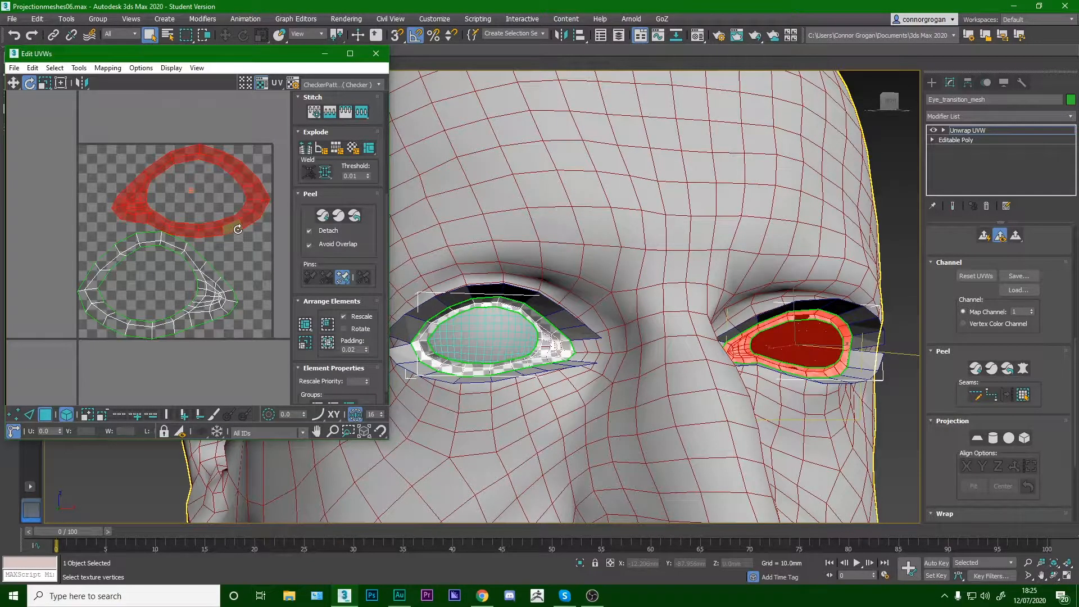
pyautogui.scroll(2, 227, 247)
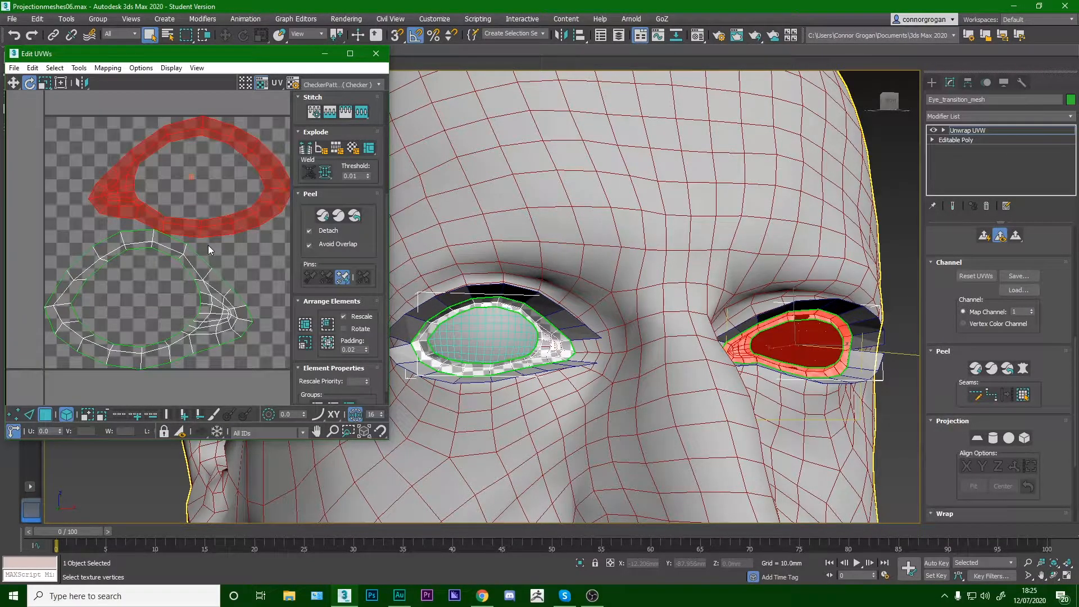
pyautogui.click(14, 83)
pyautogui.moveTo(224, 224)
pyautogui.mouseDown()
pyautogui.moveTo(216, 254)
pyautogui.moveTo(227, 219)
pyautogui.moveTo(233, 226)
pyautogui.mouseUp()
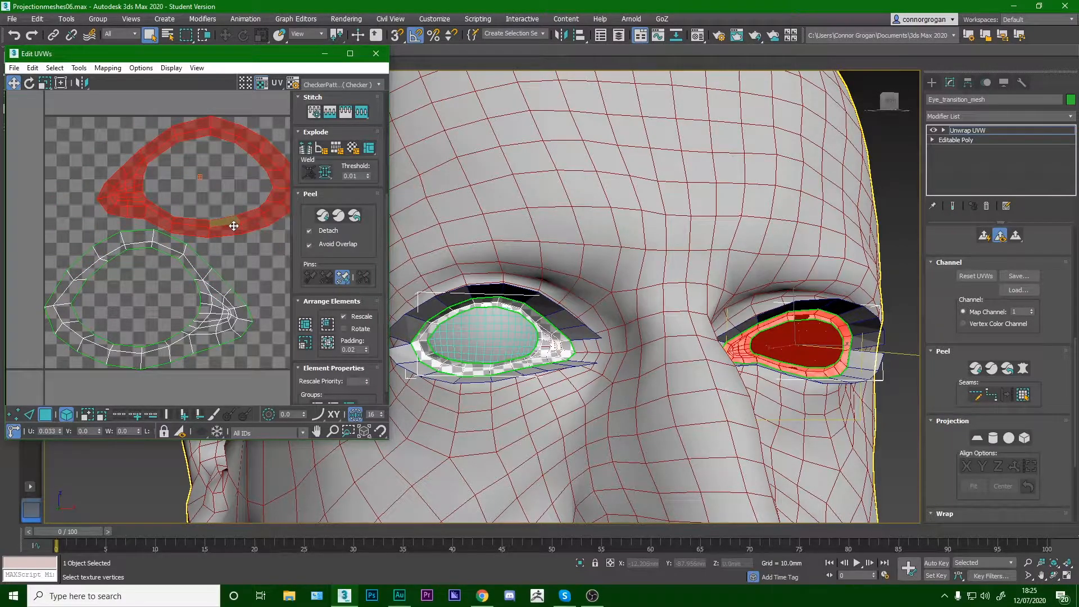
# Try flipping the upper eye-ring shell vertically, and undo the flip.
pyautogui.moveTo(230, 214); pyautogui.dragTo(190, 231, button='middle')
pyautogui.scroll(-3, 188, 230)
pyautogui.scroll(3, 174, 228)
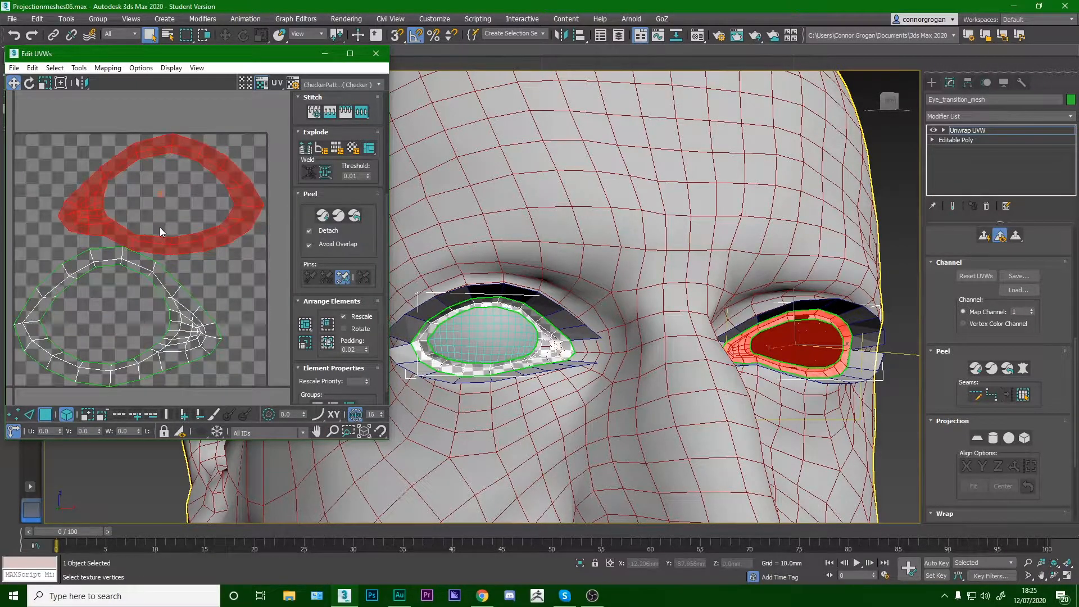
pyautogui.scroll(-2, 160, 228)
pyautogui.scroll(3, 332, 213)
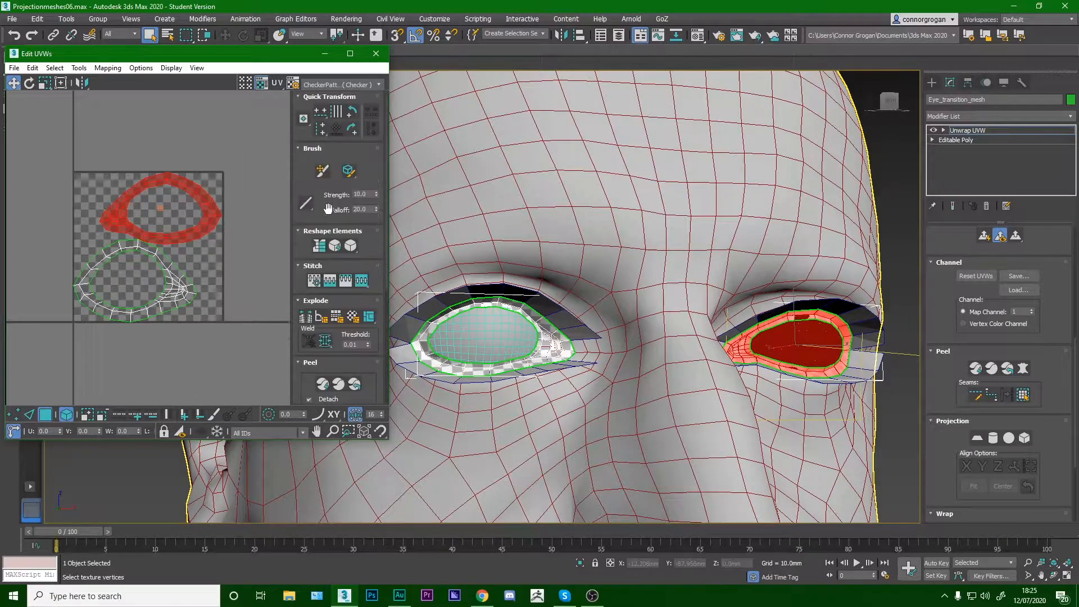
pyautogui.scroll(-2, 182, 197)
pyautogui.scroll(-3, 331, 263)
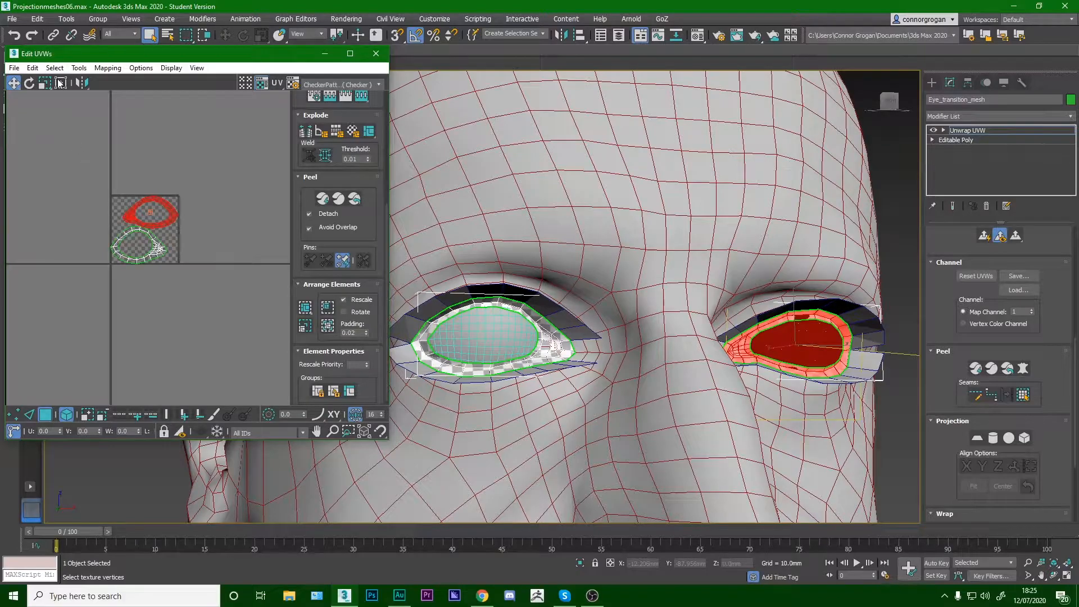
pyautogui.click(82, 83)
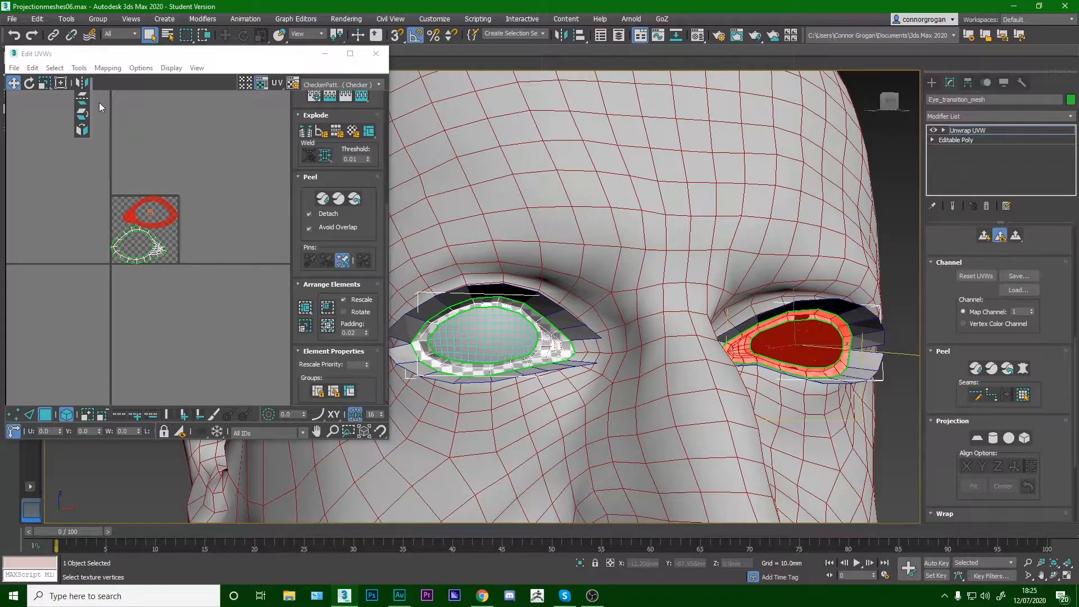
pyautogui.click(82, 133)
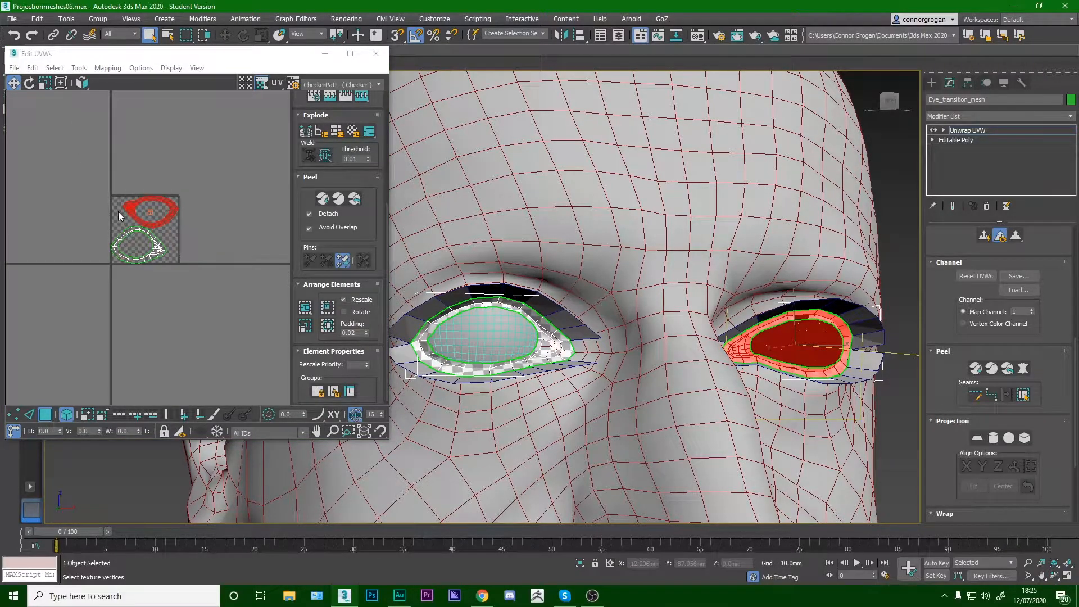
pyautogui.scroll(3, 123, 227)
pyautogui.hotkey('ctrl', 'z')
# Flip the upper eye-ring shell horizontally, overlay it on the lower shell and select both.
pyautogui.click(85, 83)
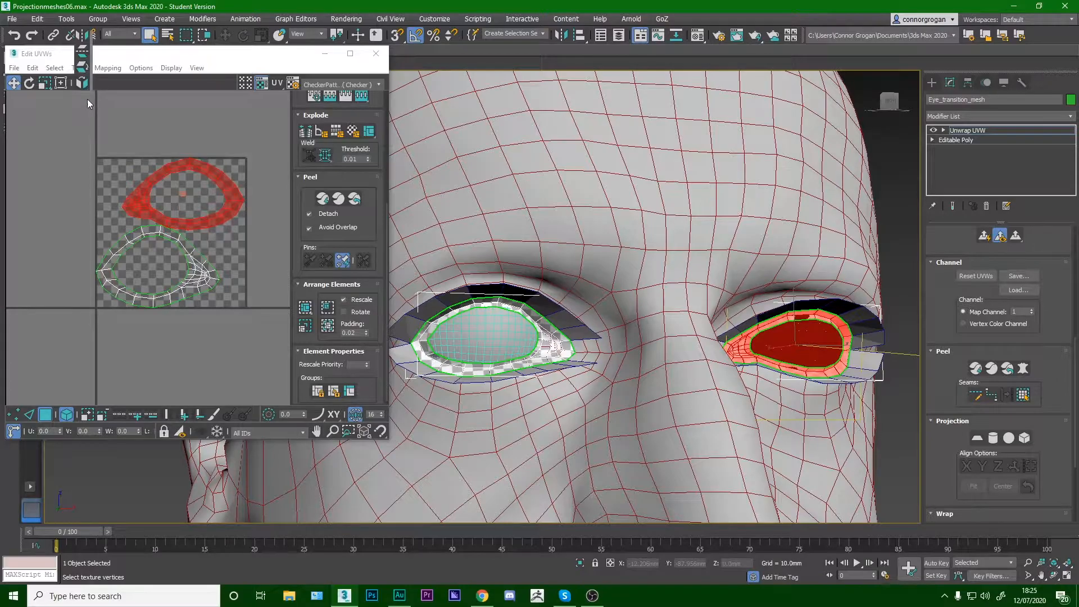
pyautogui.click(82, 67)
pyautogui.moveTo(233, 206); pyautogui.dragTo(183, 284)
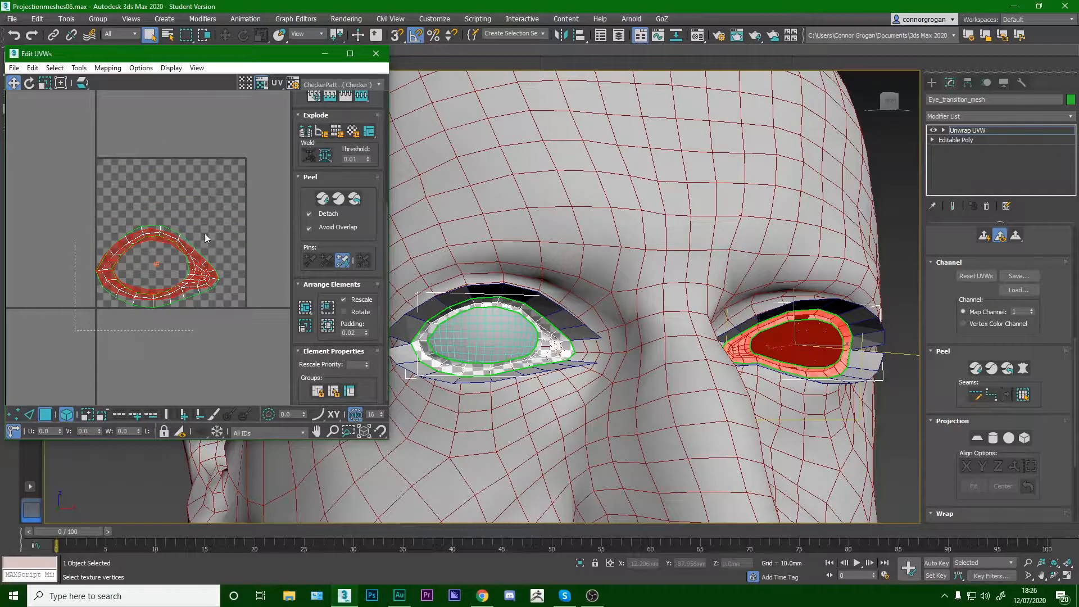
pyautogui.moveTo(191, 246); pyautogui.dragTo(194, 230)
# Try relaxing the overlapped eye-ring shells by polygon angles, and undo the relax, overlay and flip.
pyautogui.scroll(3, 195, 229)
pyautogui.click(79, 68)
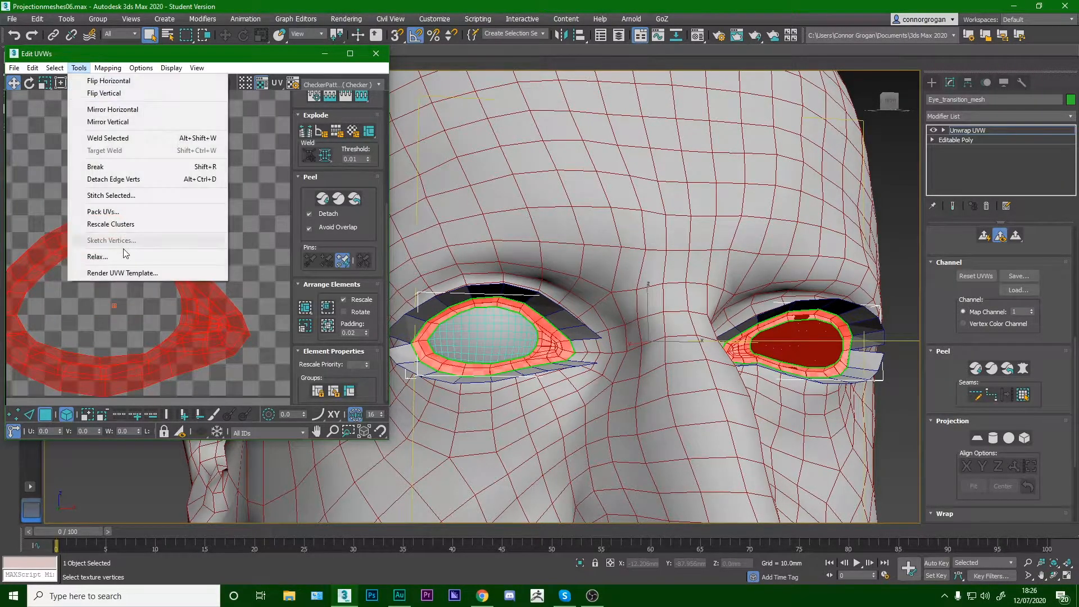
pyautogui.click(90, 258)
pyautogui.click(143, 150)
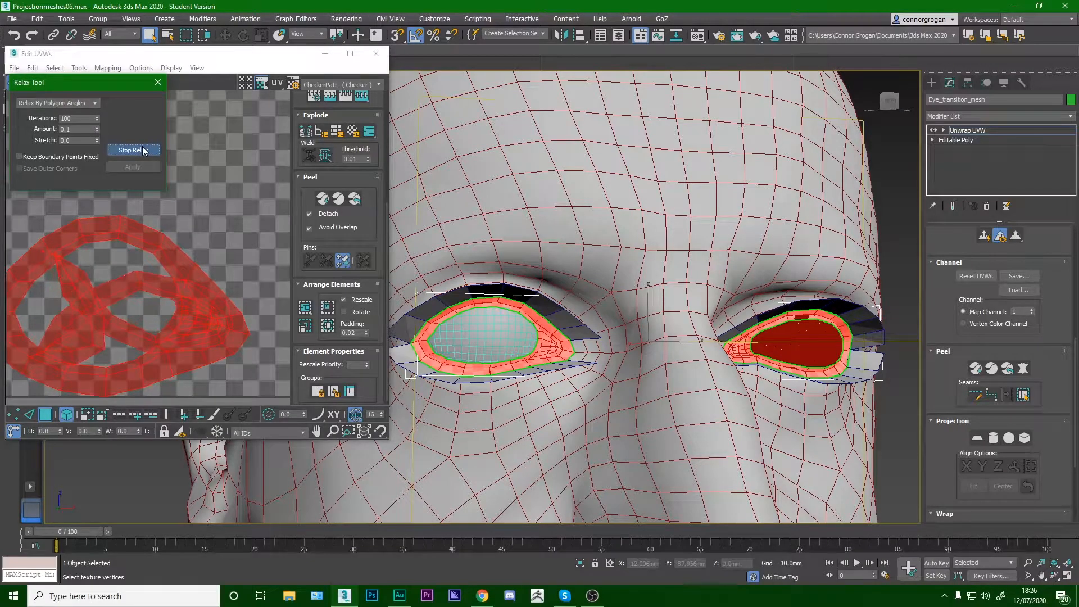
pyautogui.click(133, 149)
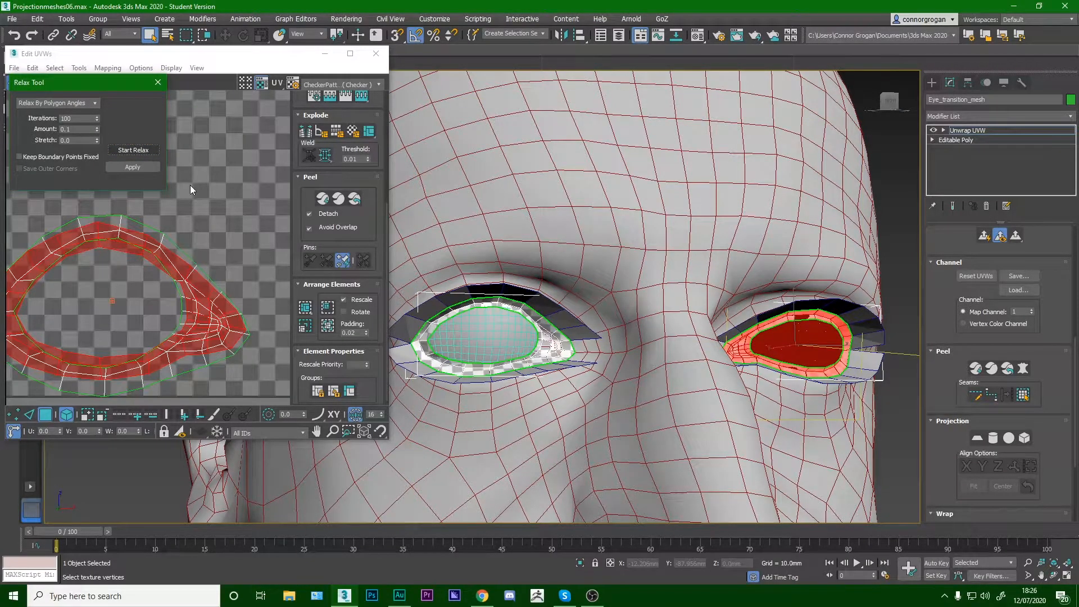
pyautogui.click(158, 82)
pyautogui.scroll(-2, 184, 218)
pyautogui.scroll(2, 183, 217)
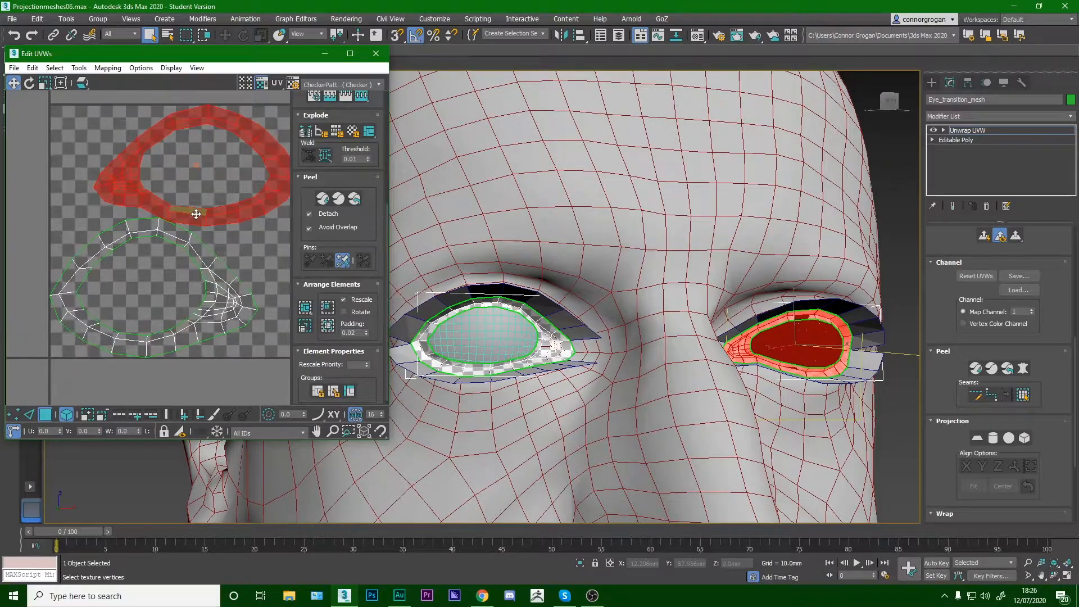
pyautogui.scroll(-1, 322, 319)
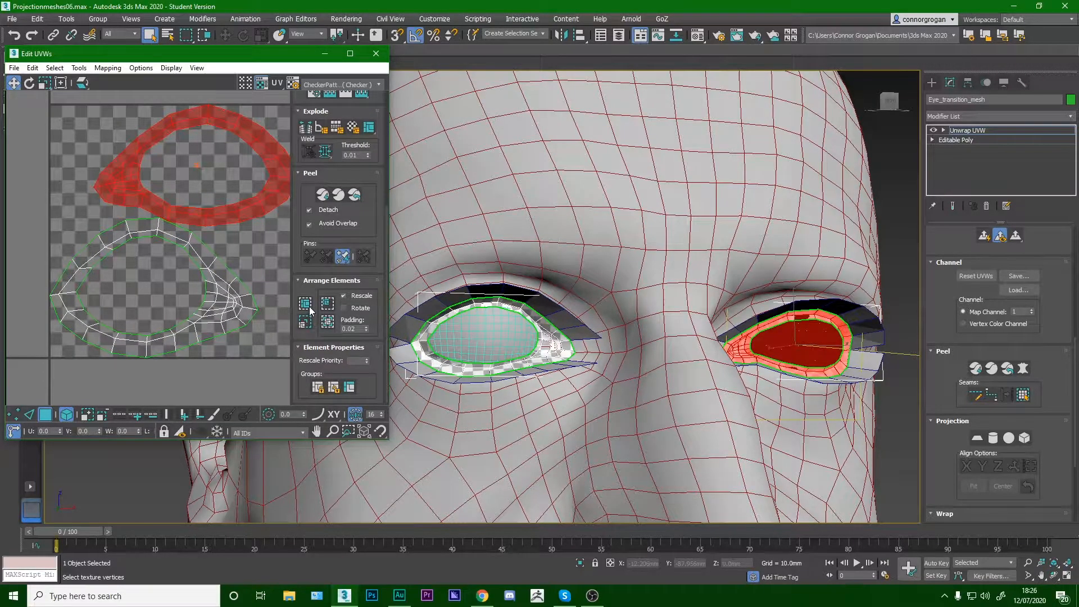
# Pack both selected eye-ring shells into the UV tile and scale them together to 98 percent.
pyautogui.click(309, 306)
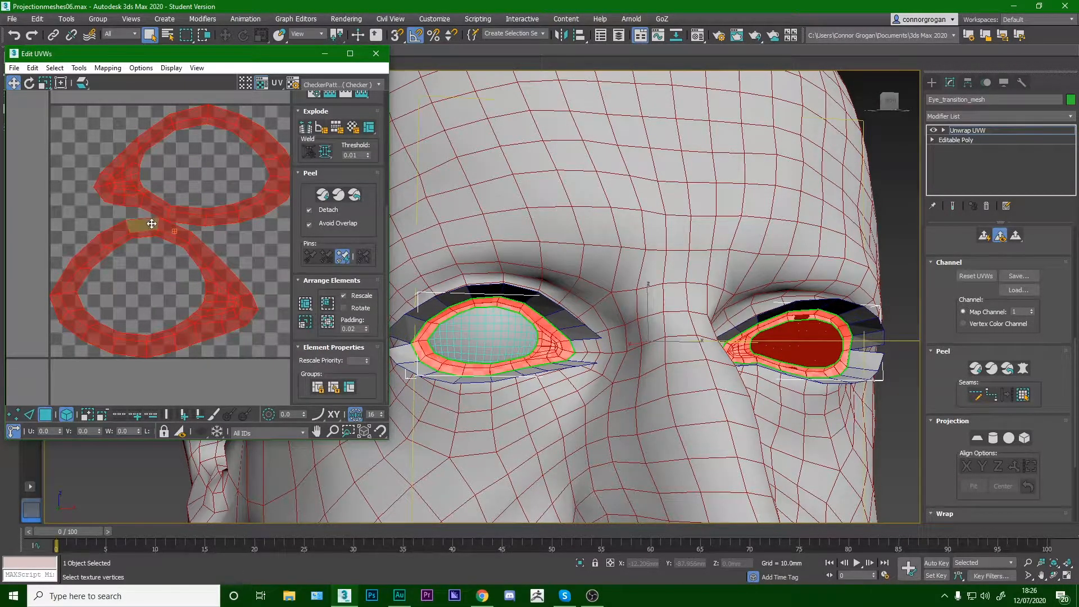
pyautogui.scroll(-2, 152, 223)
pyautogui.click(45, 82)
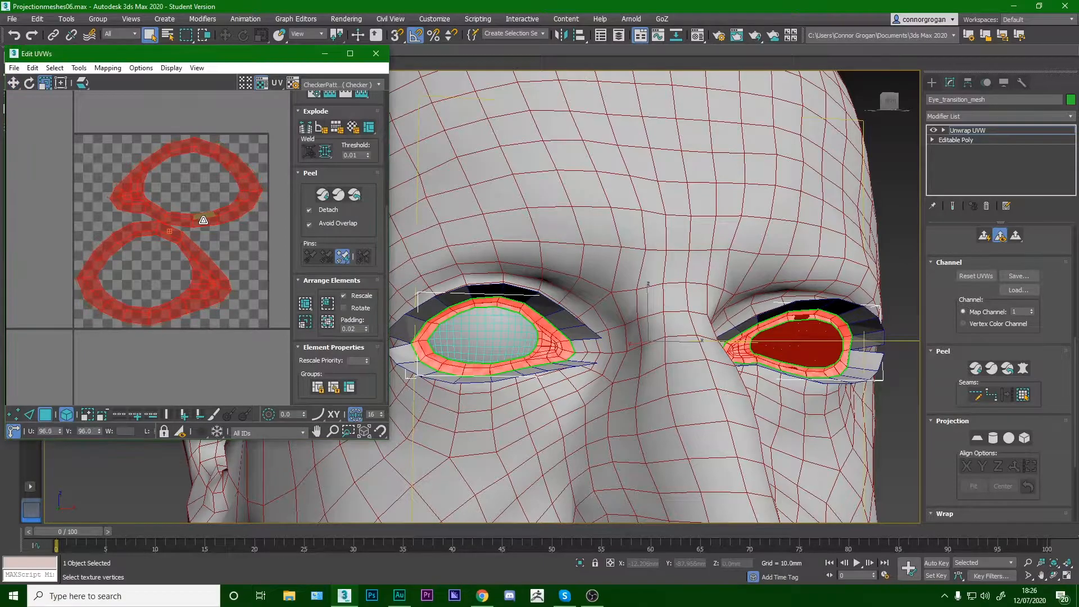
pyautogui.click(106, 205)
pyautogui.scroll(2, 151, 237)
# Move the lower eye-ring shell slightly down and to the left to separate it from the upper shell.
pyautogui.click(156, 218)
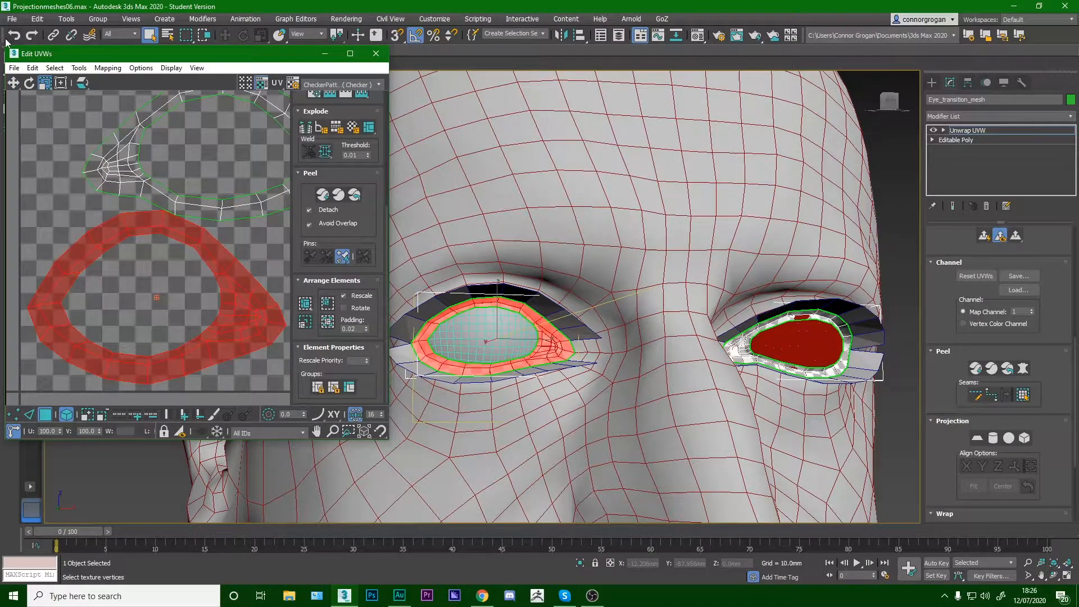
pyautogui.click(16, 84)
pyautogui.moveTo(185, 230); pyautogui.dragTo(178, 236)
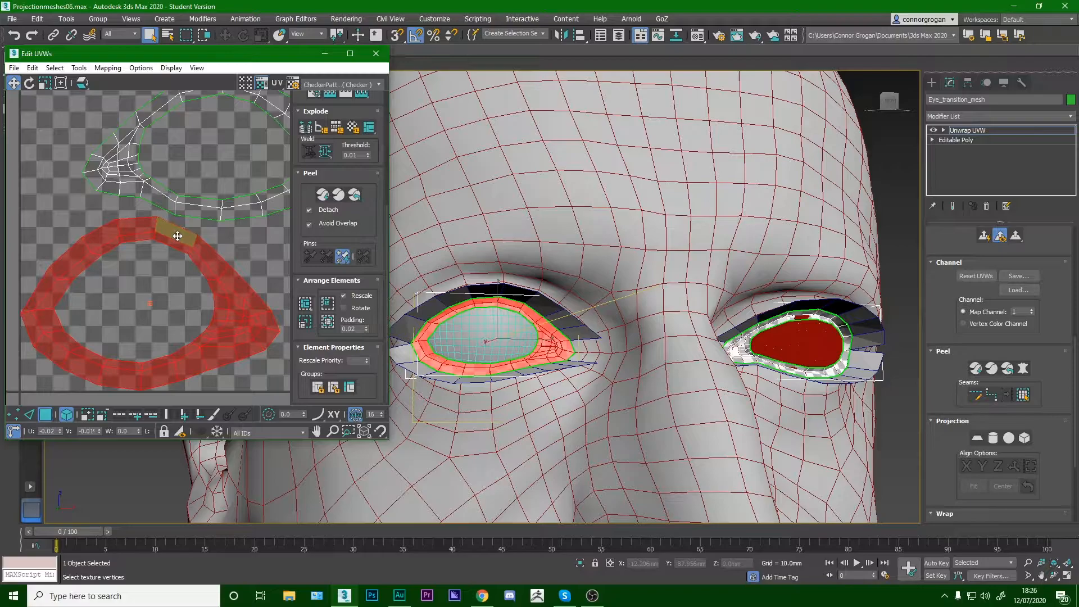
pyautogui.click(274, 239)
pyautogui.scroll(-5, 201, 229)
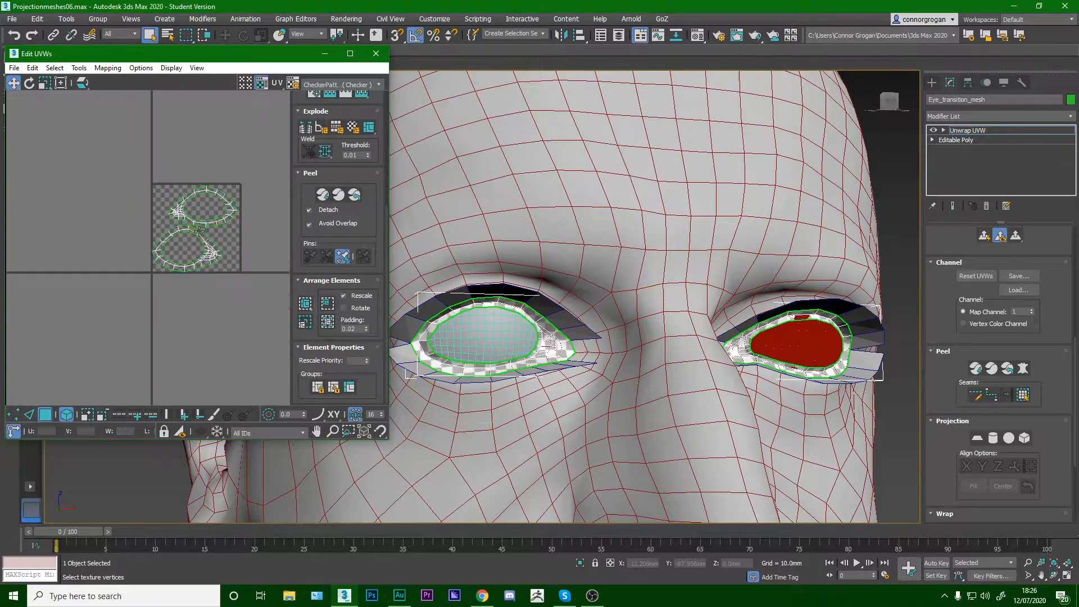
pyautogui.scroll(3, 199, 231)
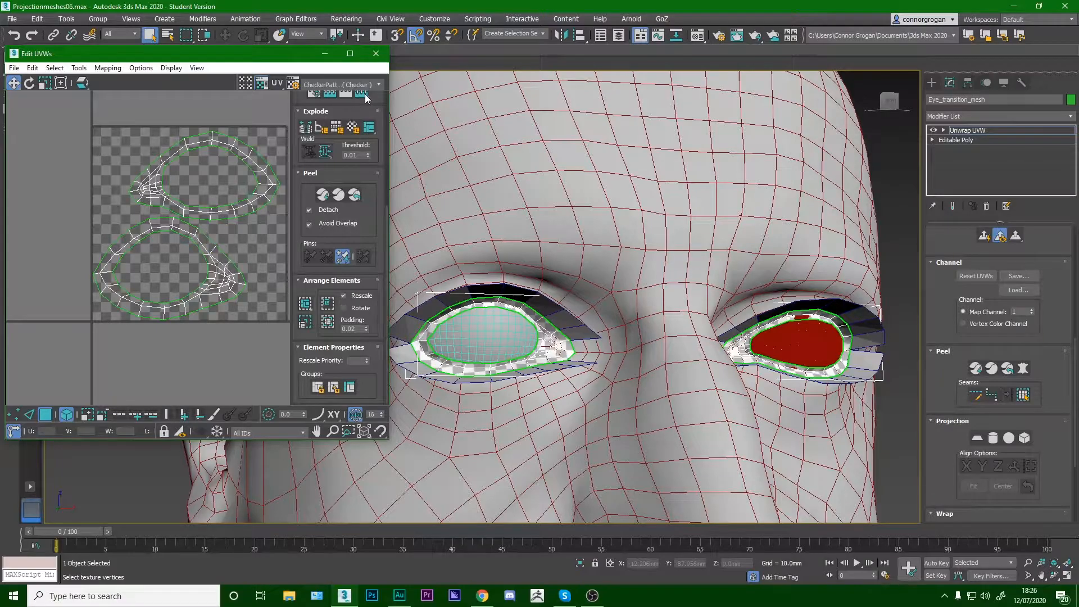
# Close the UV editor and collapse the Unwrap UVW modifier into the eye-transition mesh.
pyautogui.click(377, 54)
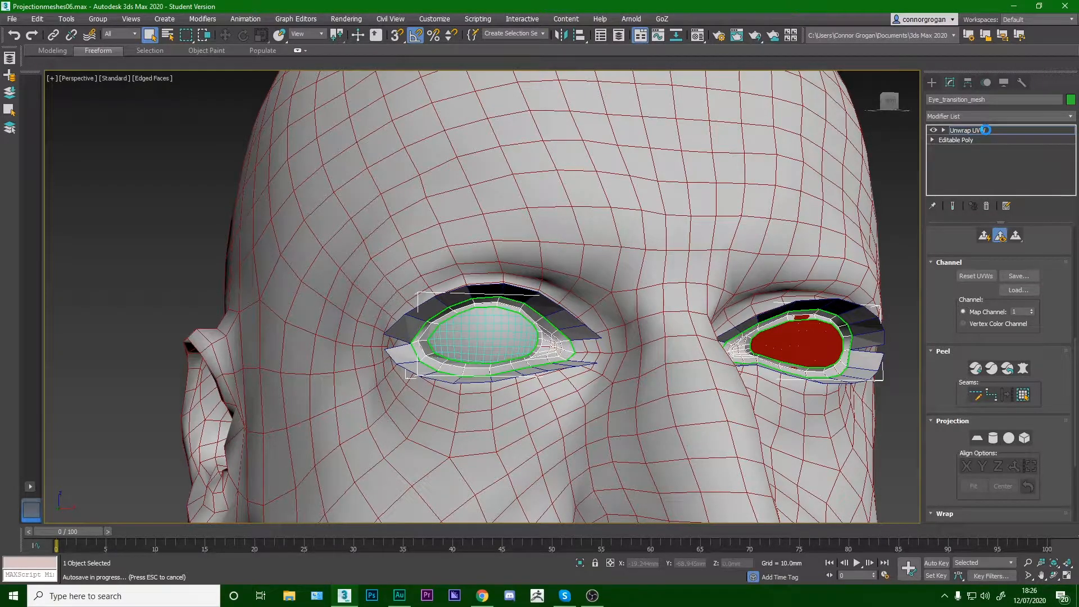
pyautogui.rightClick(986, 130)
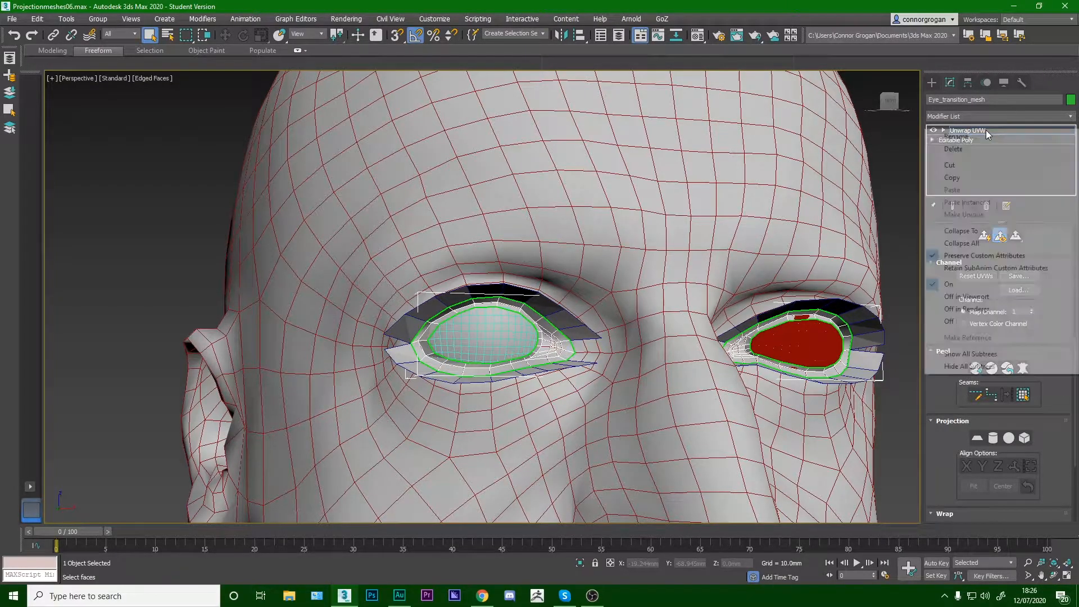
pyautogui.click(986, 229)
pyautogui.click(602, 340)
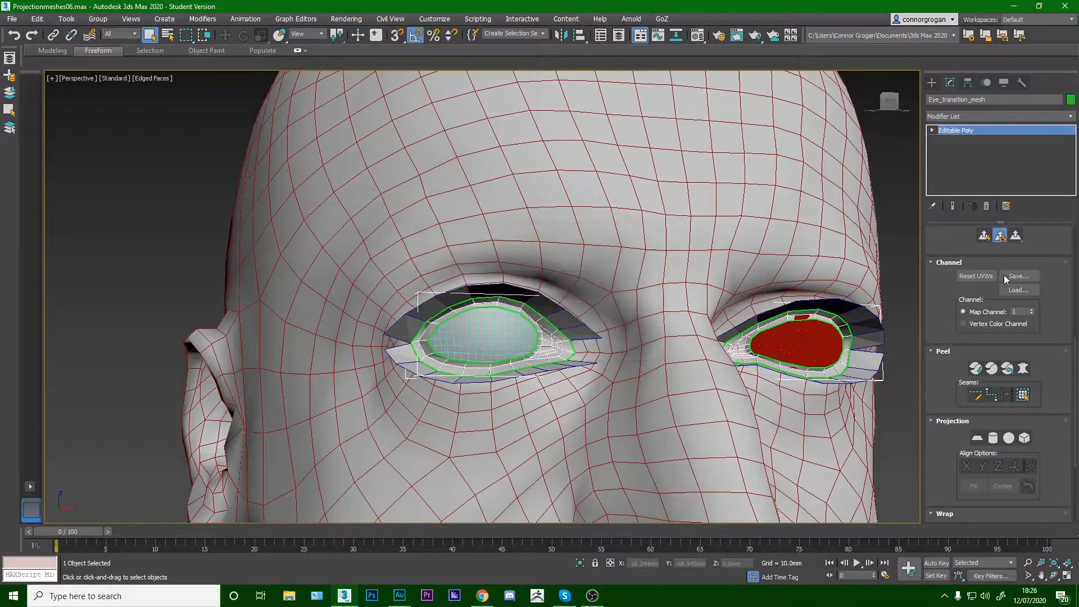
# Detach the ring element around the character's right eye from the eye-transition mesh as a separate object.
pyautogui.click(1024, 245)
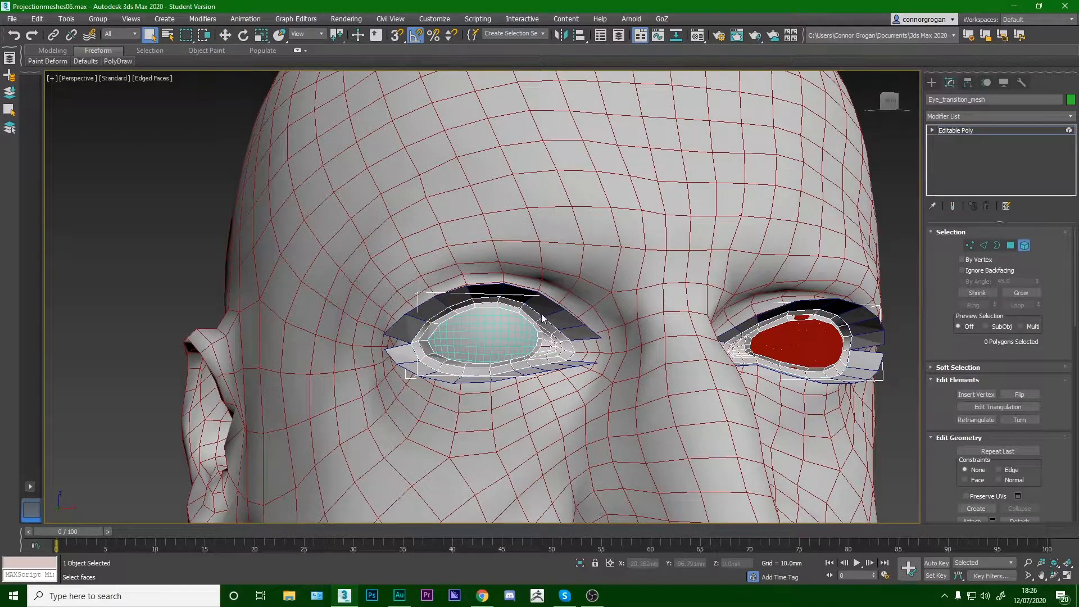
pyautogui.click(535, 321)
pyautogui.scroll(-4, 1004, 376)
pyautogui.click(1019, 404)
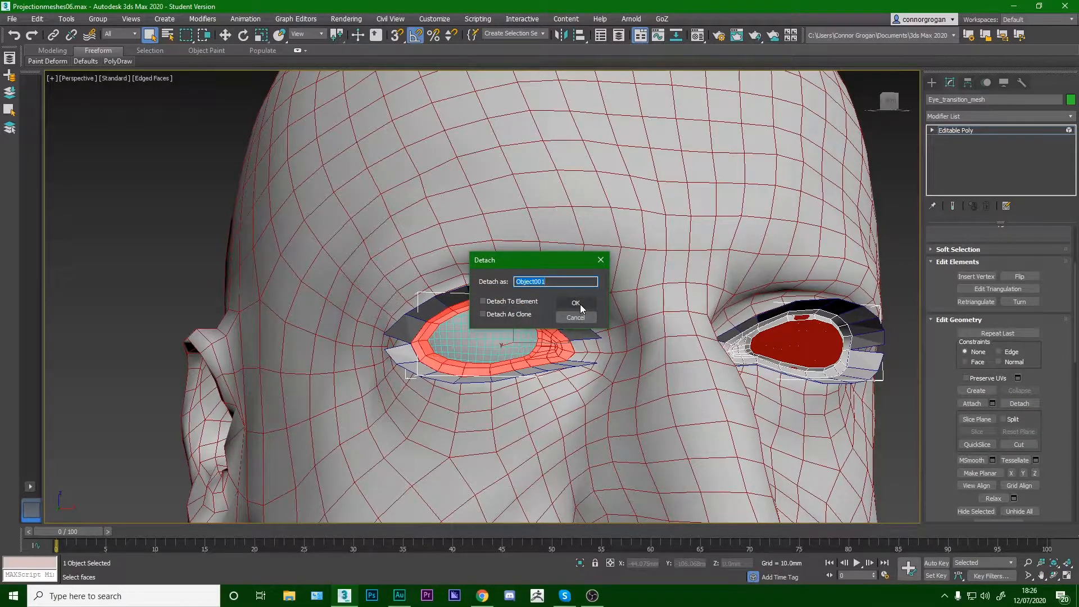
pyautogui.click(576, 304)
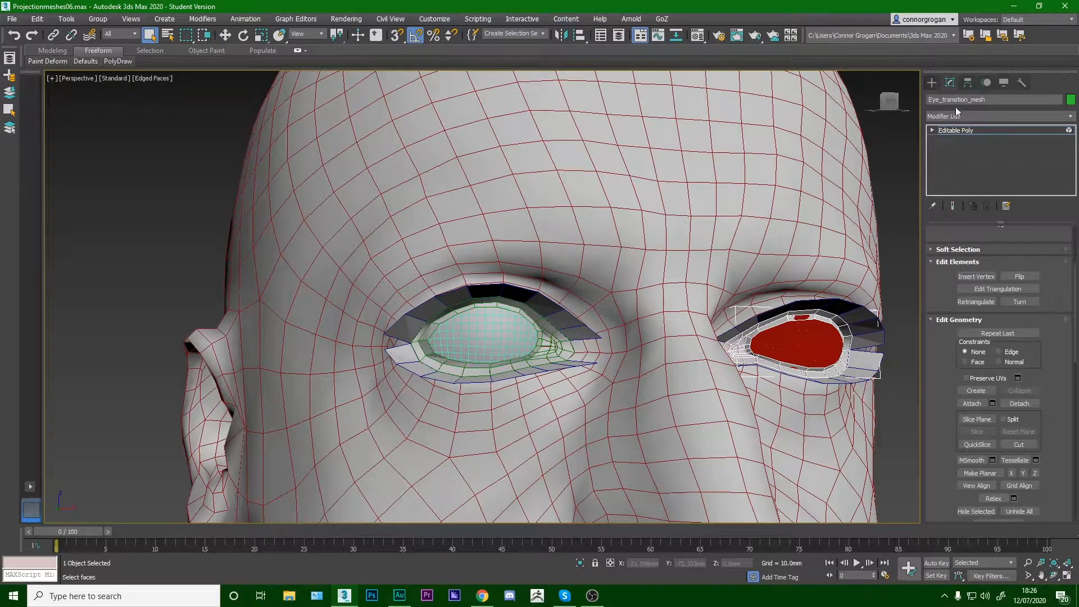
pyautogui.click(1009, 115)
pyautogui.press('u')
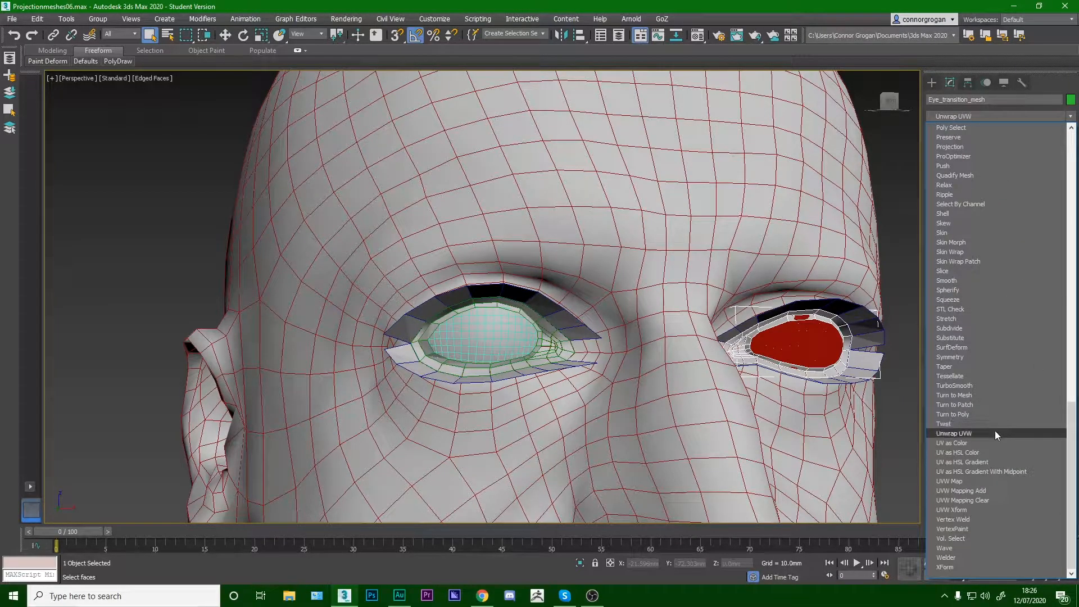
pyautogui.click(994, 433)
pyautogui.click(1006, 449)
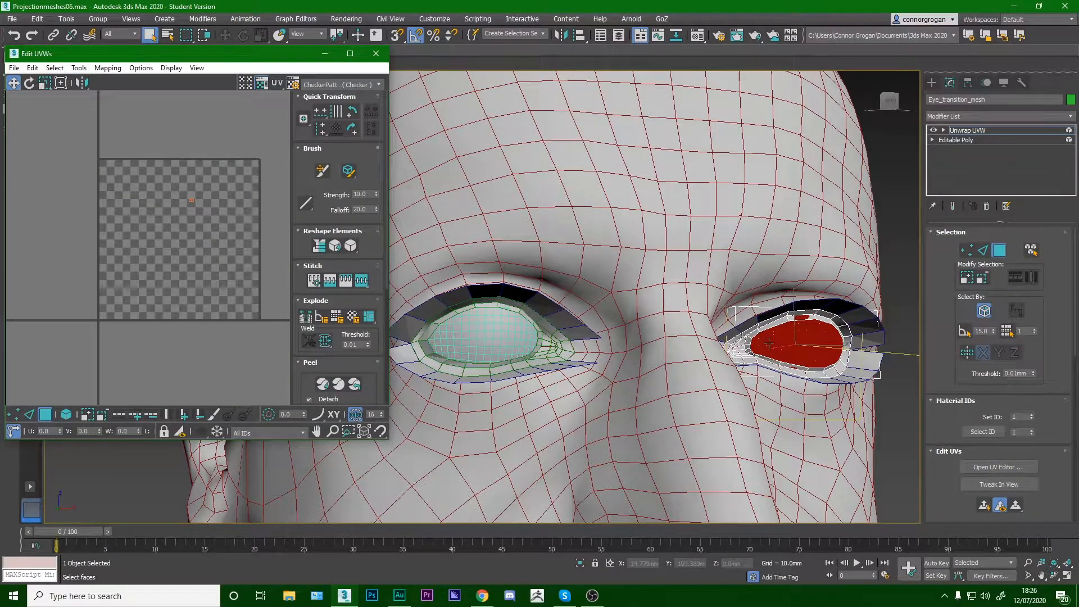
pyautogui.scroll(-5, 978, 407)
pyautogui.click(1023, 353)
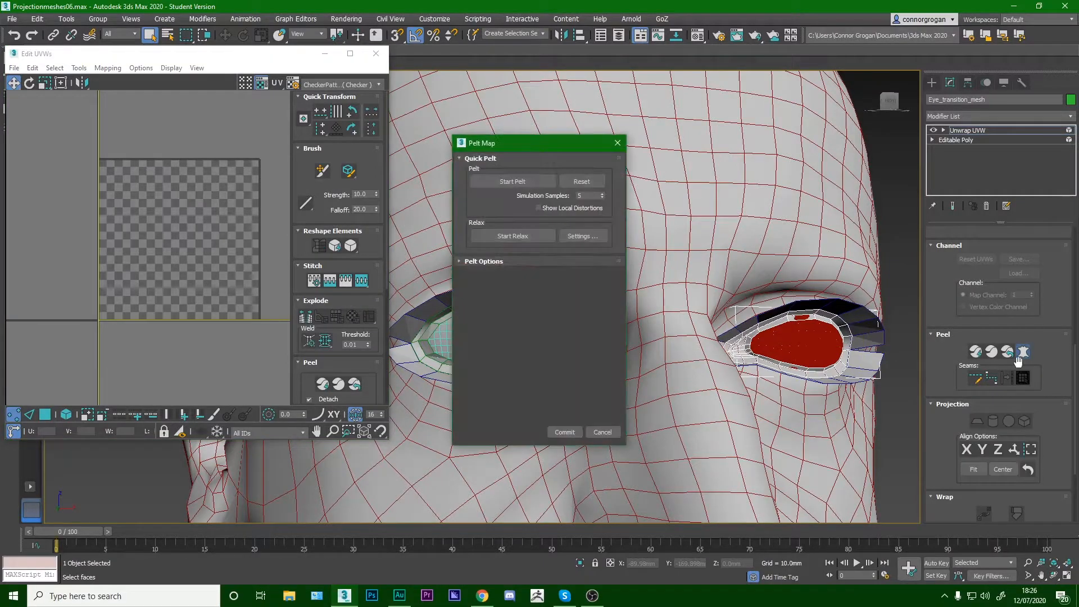
pyautogui.click(603, 432)
pyautogui.click(376, 53)
pyautogui.rightClick(990, 131)
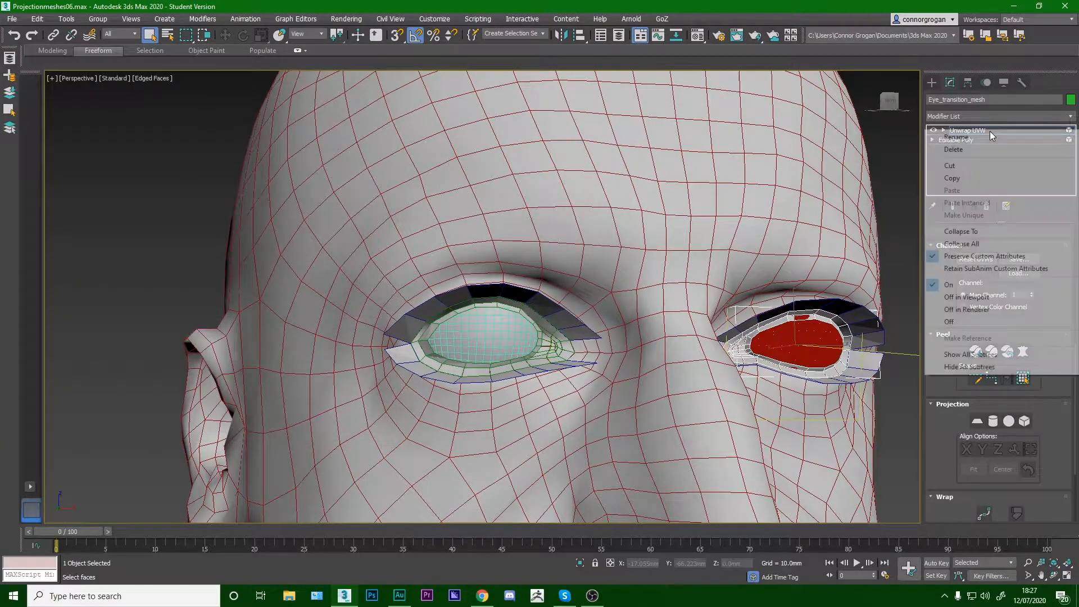
pyautogui.click(980, 151)
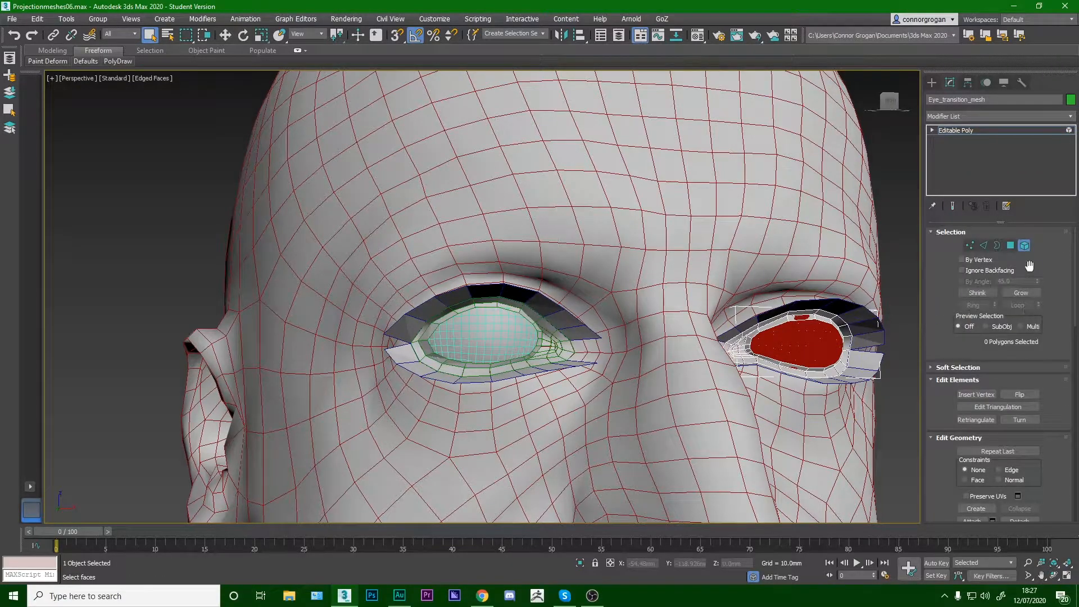
# Apply Unwrap UVW to the whole remaining left-eye ring and select all its polygons in the UV editor.
pyautogui.click(1024, 248)
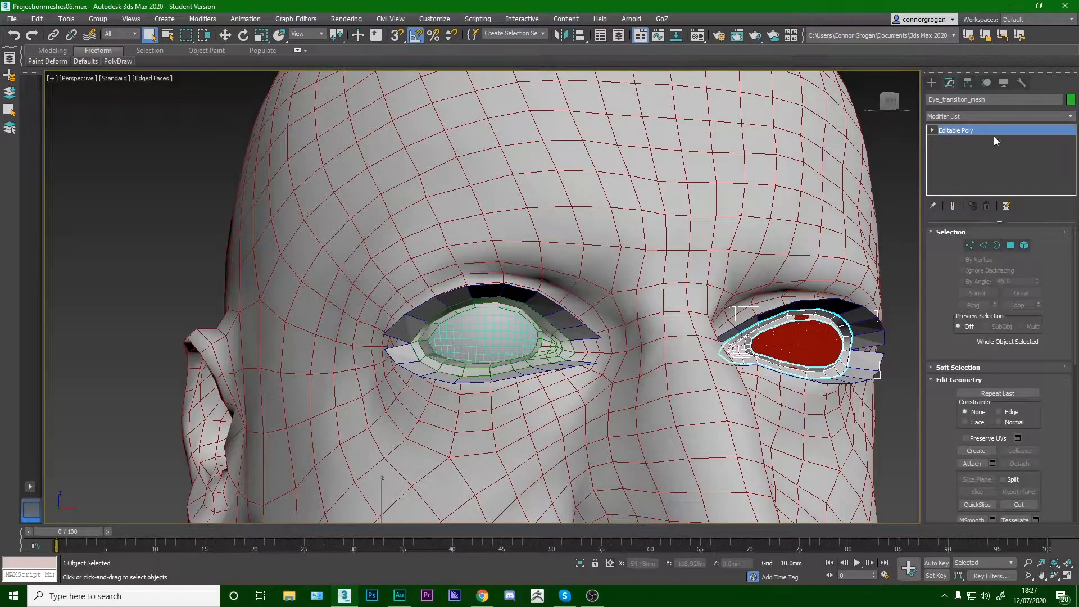
pyautogui.click(994, 116)
pyautogui.click(991, 433)
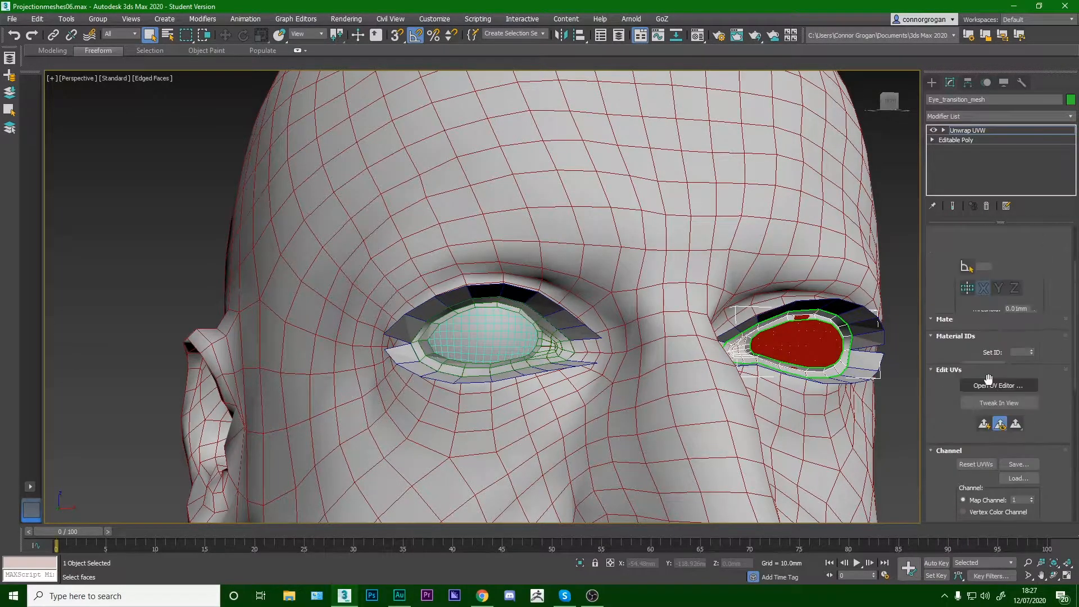
pyautogui.click(1006, 424)
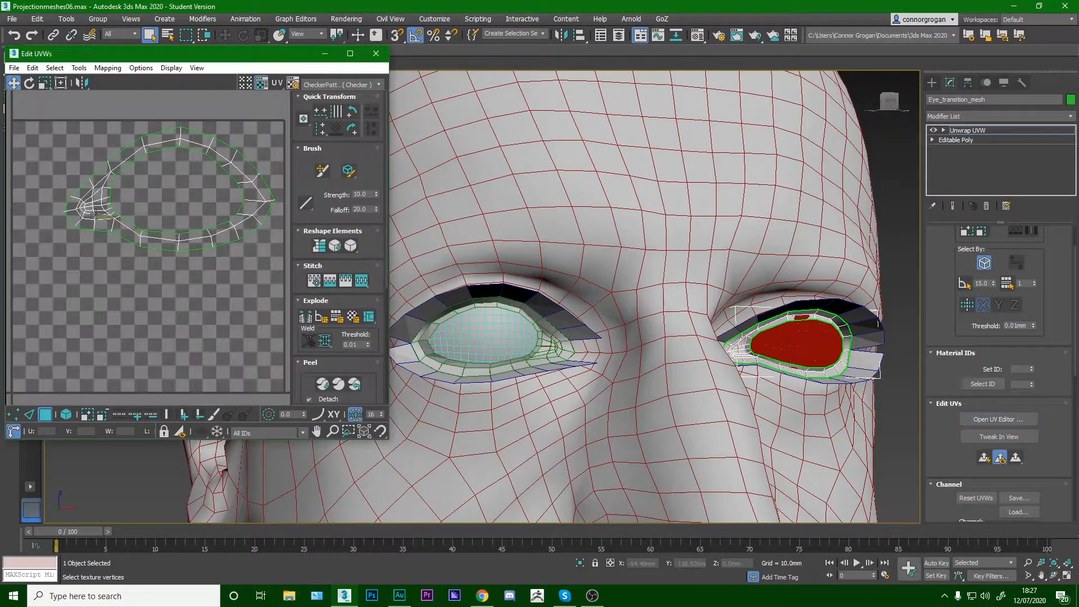
pyautogui.scroll(2, 78, 202)
pyautogui.hotkey('ctrl', 'a')
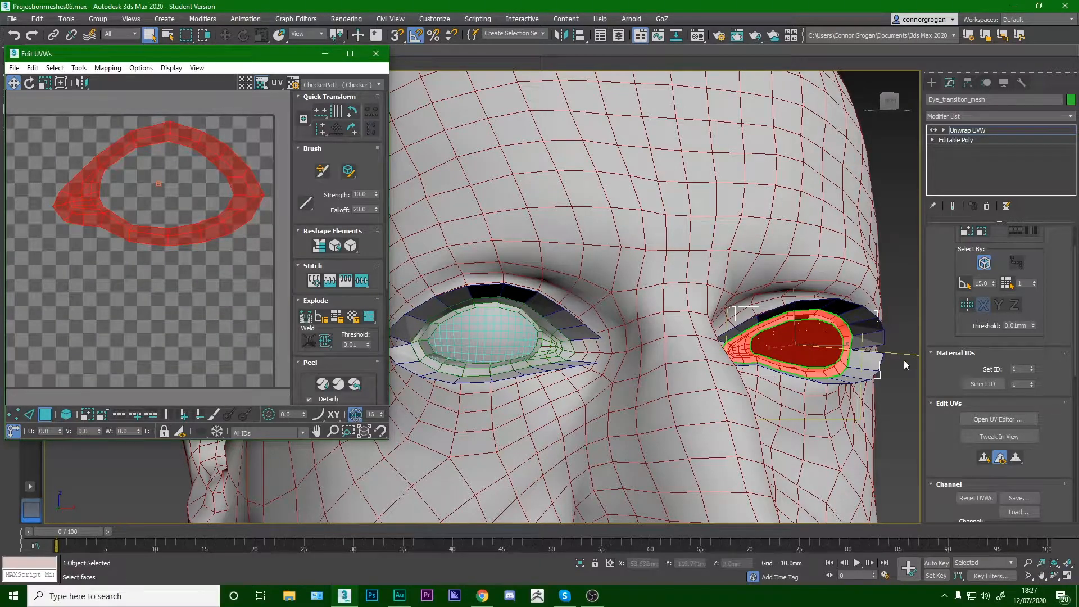
# Pelt-map the left-eye ring, relax the stretched UVs and commit the pelt.
pyautogui.scroll(-3, 960, 384)
pyautogui.scroll(-3, 959, 385)
pyautogui.click(1023, 404)
pyautogui.click(520, 181)
pyautogui.click(520, 181)
pyautogui.click(528, 232)
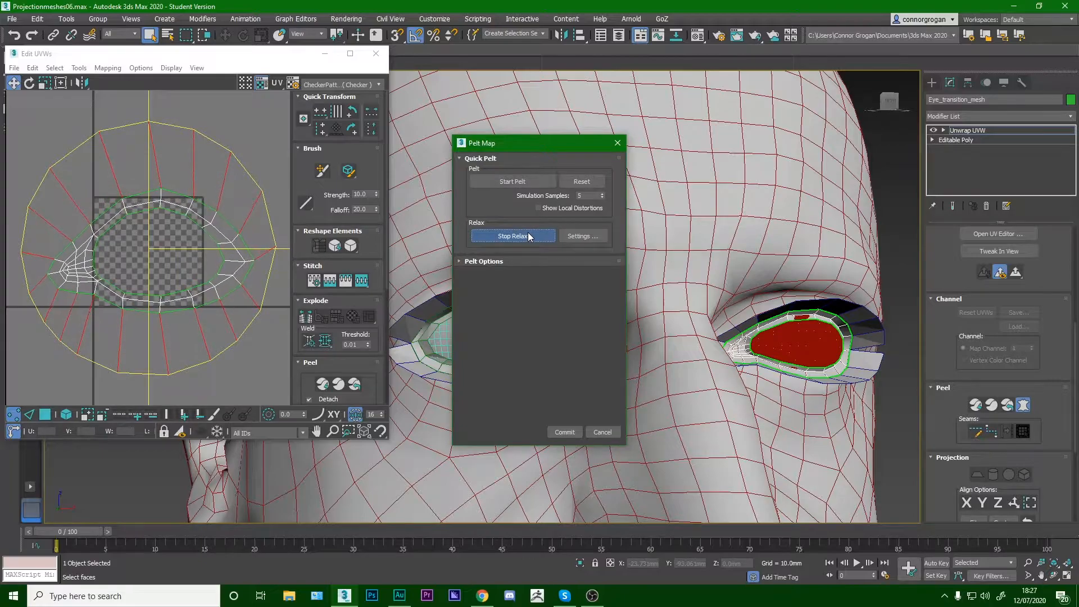
pyautogui.click(565, 431)
# Pack the pelted left-eye ring shell so it fits inside the UV tile.
pyautogui.scroll(-5, 324, 366)
pyautogui.scroll(-1, 323, 366)
pyautogui.click(306, 303)
pyautogui.scroll(1, 110, 238)
pyautogui.scroll(1, 113, 238)
pyautogui.moveTo(177, 270); pyautogui.dragTo(142, 258, button='middle')
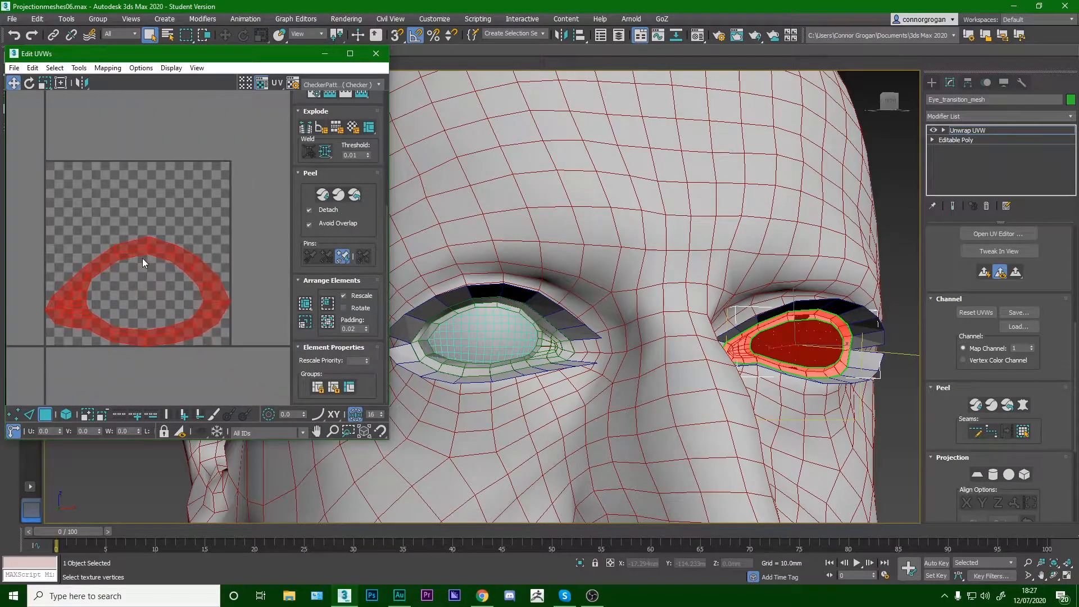
# Scale the left-eye ring shell down slightly and move it up toward the middle of the UV tile.
pyautogui.scroll(1, 159, 265)
pyautogui.click(43, 84)
pyautogui.moveTo(148, 241); pyautogui.dragTo(145, 191)
pyautogui.click(14, 84)
pyautogui.moveTo(147, 191); pyautogui.dragTo(197, 188, button='middle')
pyautogui.moveTo(212, 194); pyautogui.dragTo(217, 190)
pyautogui.moveTo(218, 190); pyautogui.dragTo(188, 201, button='middle')
pyautogui.moveTo(189, 204); pyautogui.dragTo(193, 203)
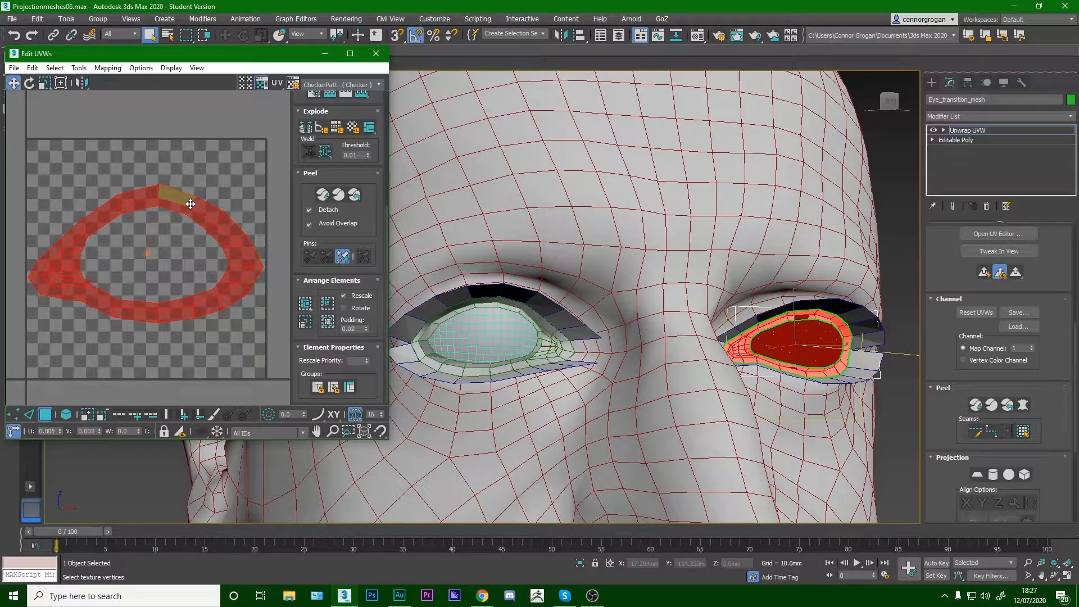
# Copy the left-eye ring's UVs and collapse its Unwrap UVW modifier into the mesh.
pyautogui.click(34, 68)
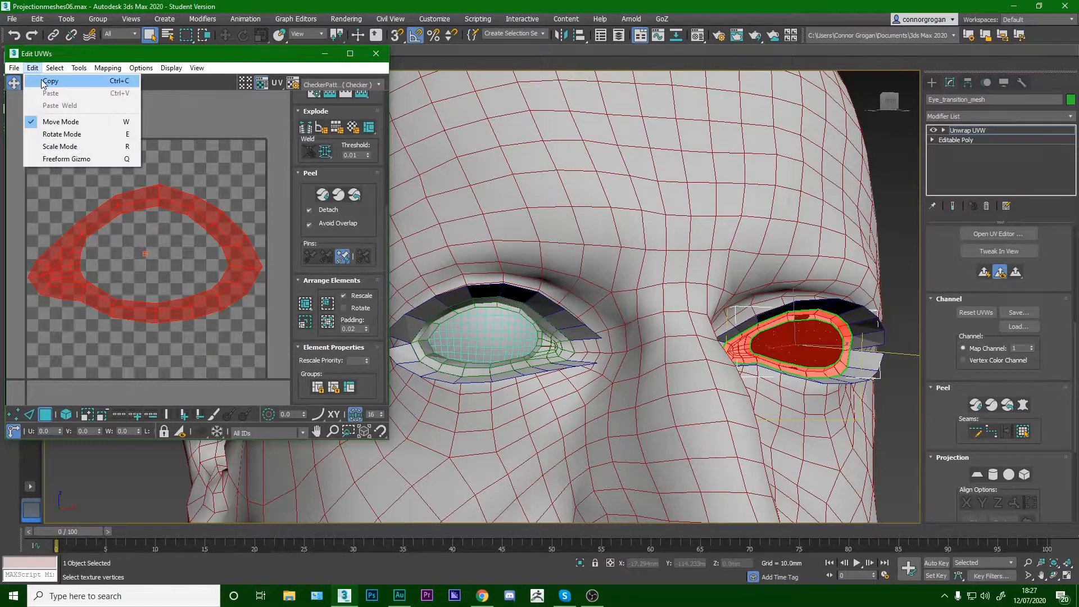
pyautogui.click(51, 81)
pyautogui.click(376, 54)
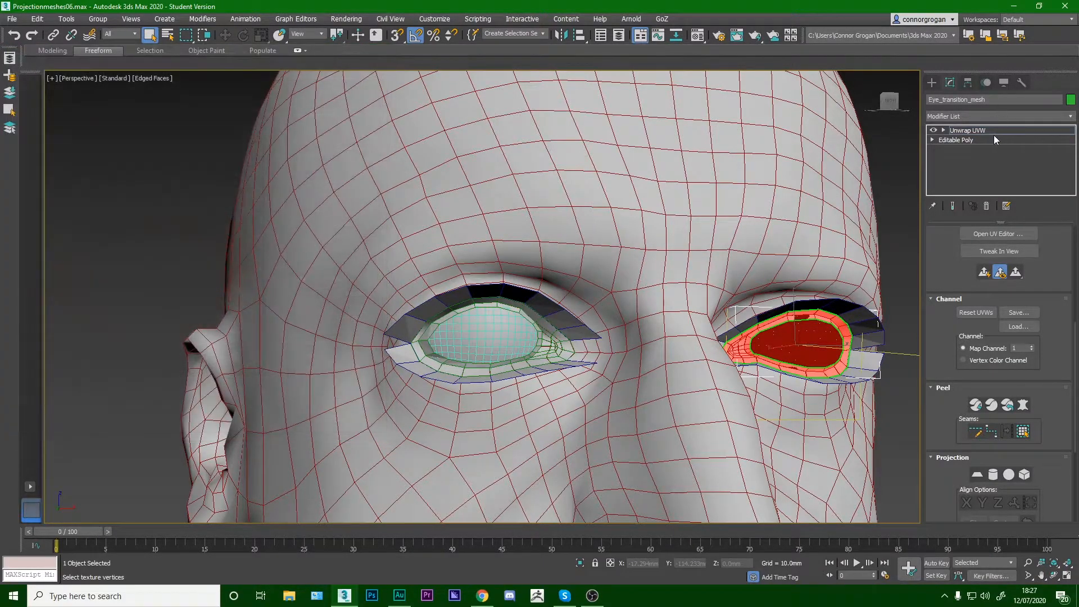
pyautogui.rightClick(986, 135)
pyautogui.click(944, 233)
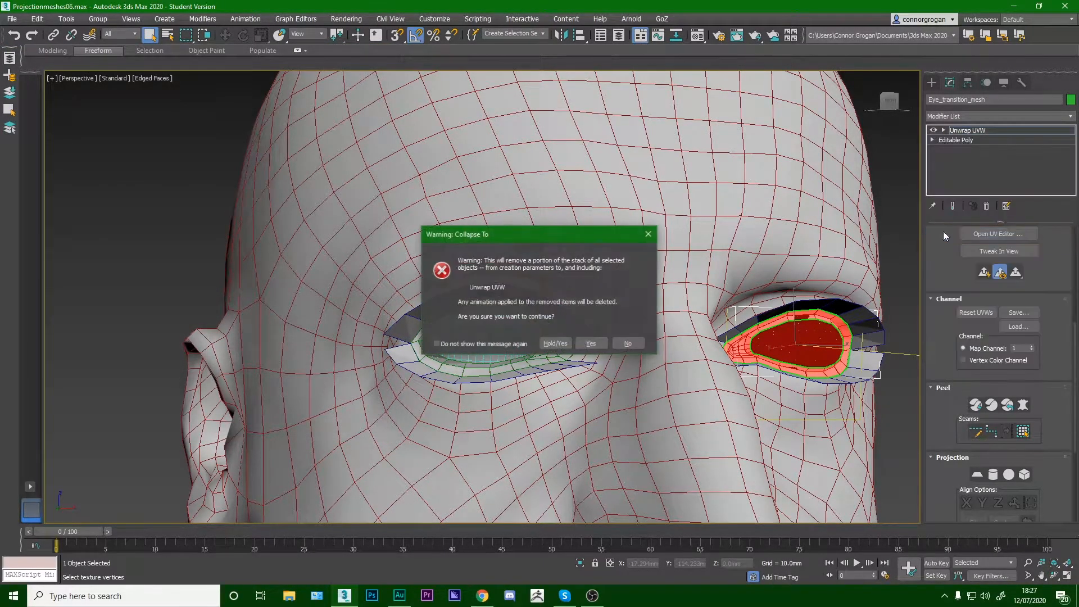
pyautogui.click(599, 339)
pyautogui.moveTo(611, 337); pyautogui.dragTo(568, 338, button='middle')
# Apply a new Unwrap UVW modifier to the left-eye ring and open its layout in the UV editor.
pyautogui.click(998, 117)
pyautogui.press('u')
pyautogui.press('Return')
pyautogui.click(999, 467)
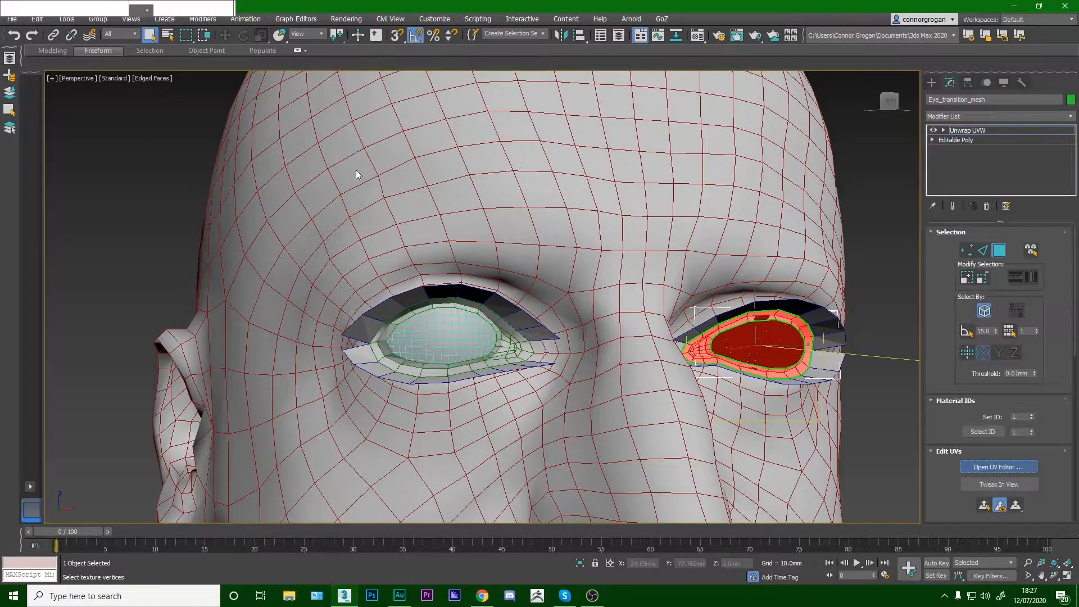
# Save the left-eye ring's UV layout to a UVW file.
pyautogui.click(108, 68)
pyautogui.click(32, 68)
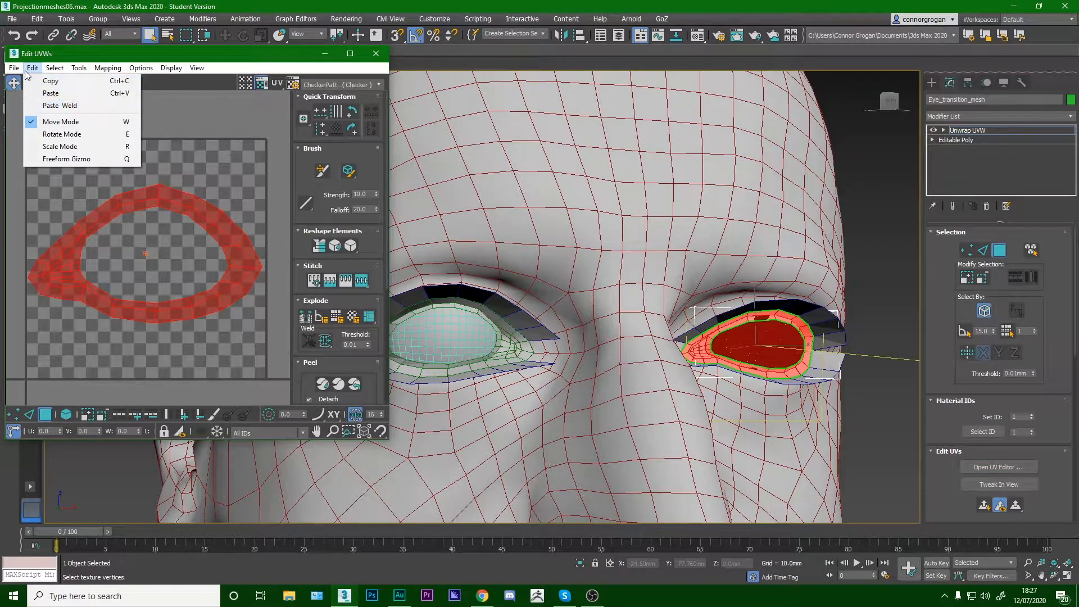
pyautogui.moveTo(14, 75)
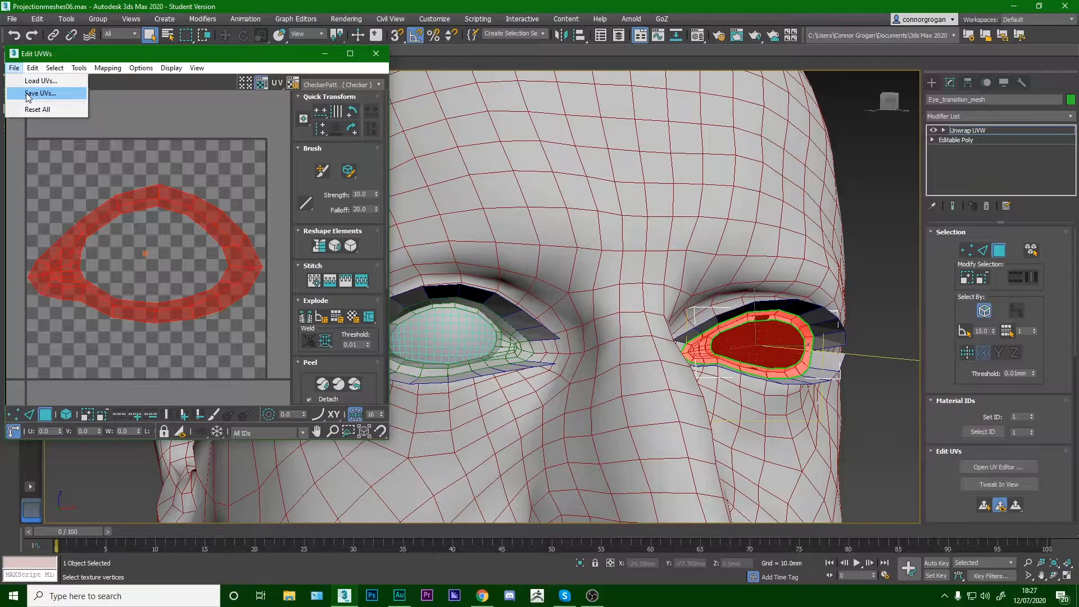
pyautogui.click(34, 93)
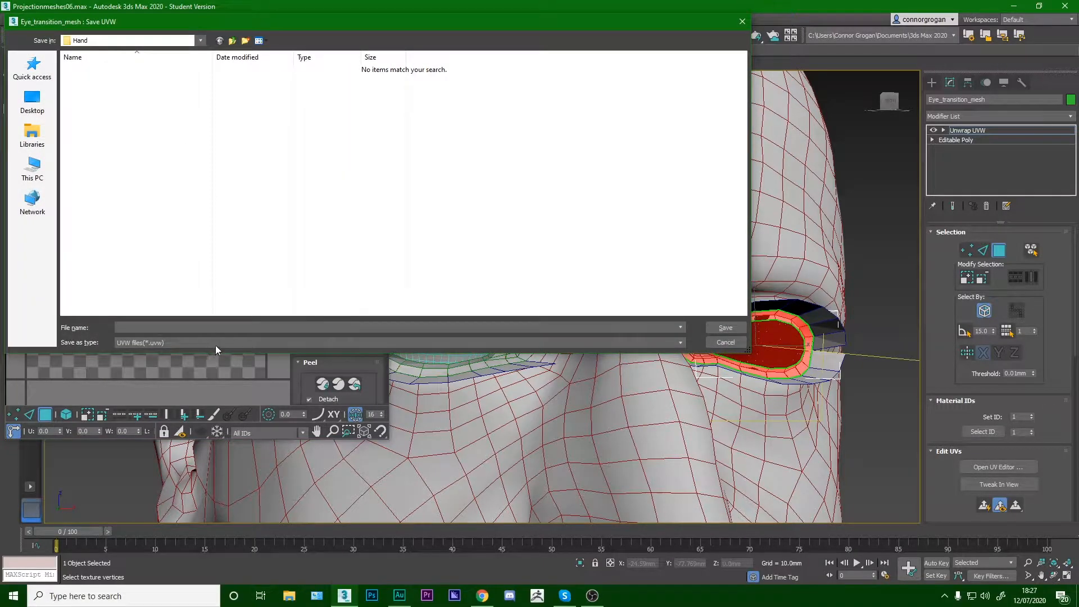
pyautogui.click(201, 40)
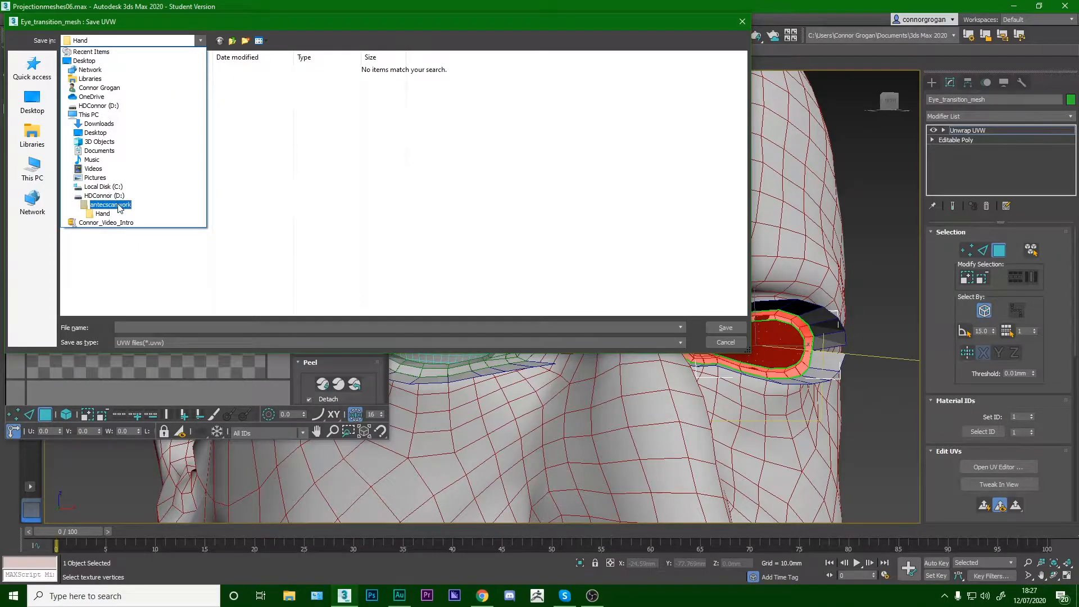
pyautogui.moveTo(346, 20); pyautogui.dragTo(1078, 102)
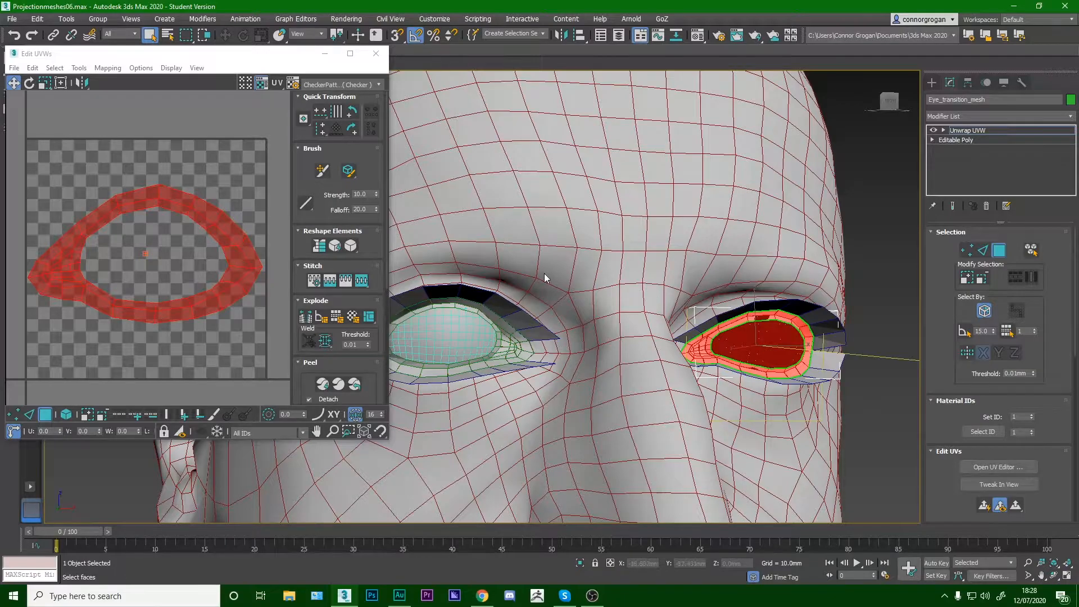
# Close the UV editor and collapse the left-eye ring's Unwrap UVW modifier into its Editable Poly.
pyautogui.click(79, 68)
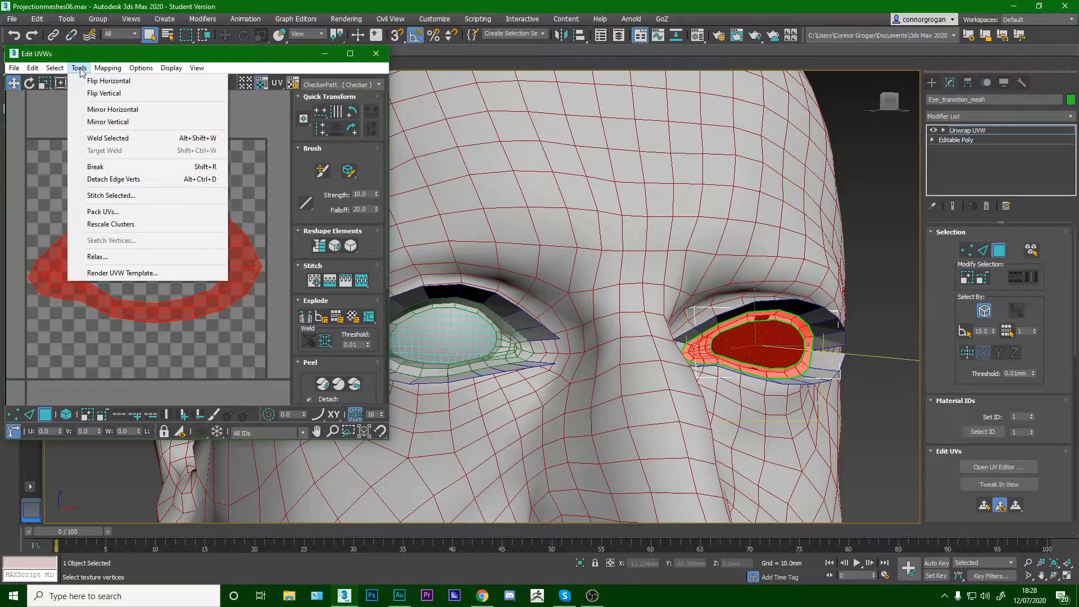
pyautogui.click(375, 53)
pyautogui.rightClick(983, 130)
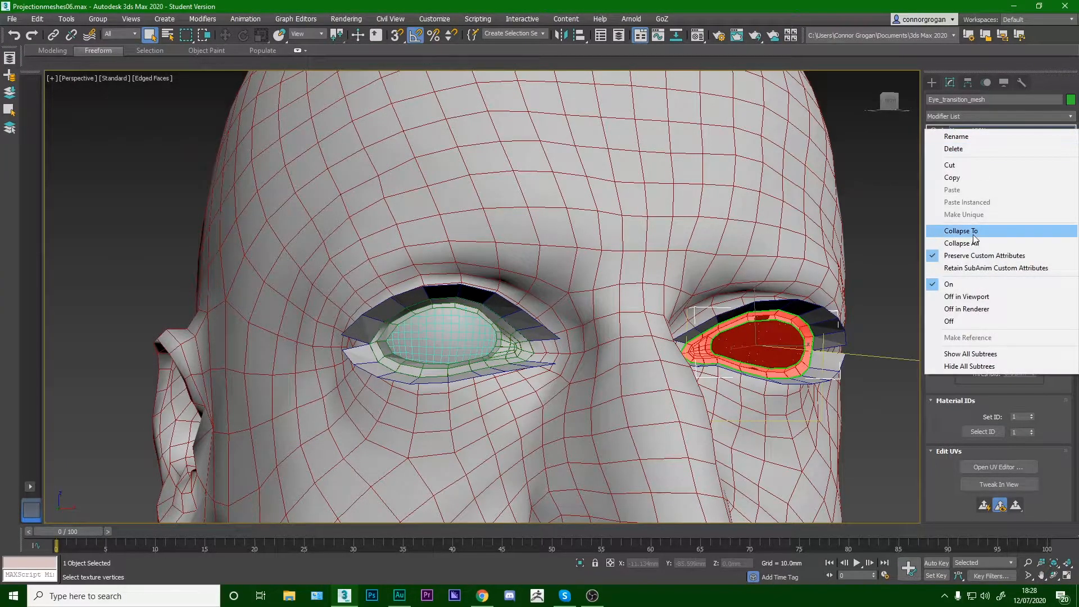
pyautogui.click(961, 231)
pyautogui.click(591, 343)
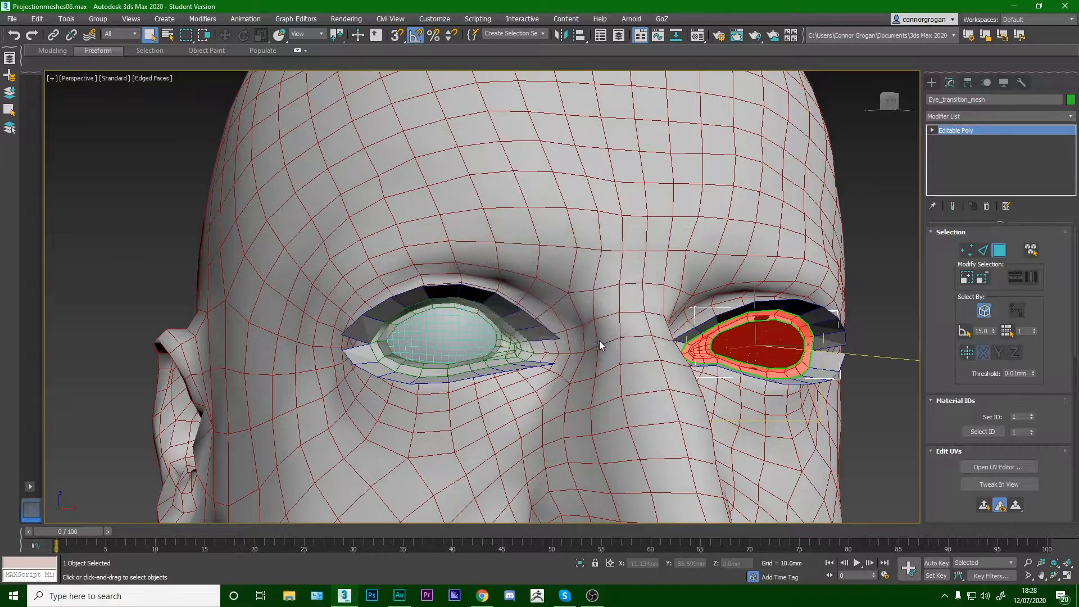
# Apply an Unwrap UVW modifier to the right-eye ring and open its layout in the UV editor.
pyautogui.click(487, 323)
pyautogui.click(1001, 115)
pyautogui.scroll(-10, 969, 335)
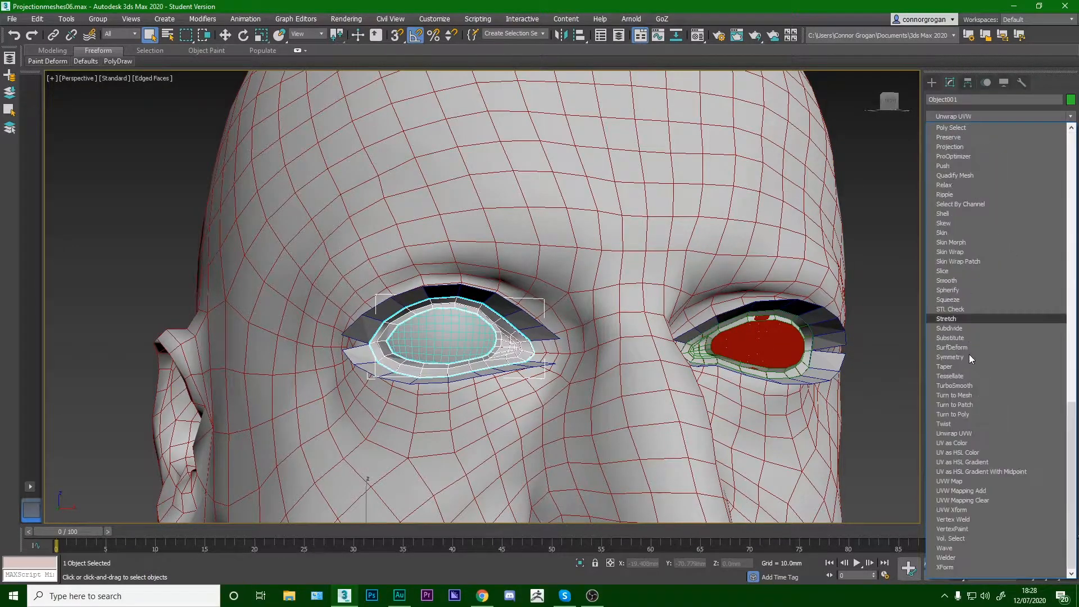
pyautogui.click(969, 433)
pyautogui.click(998, 467)
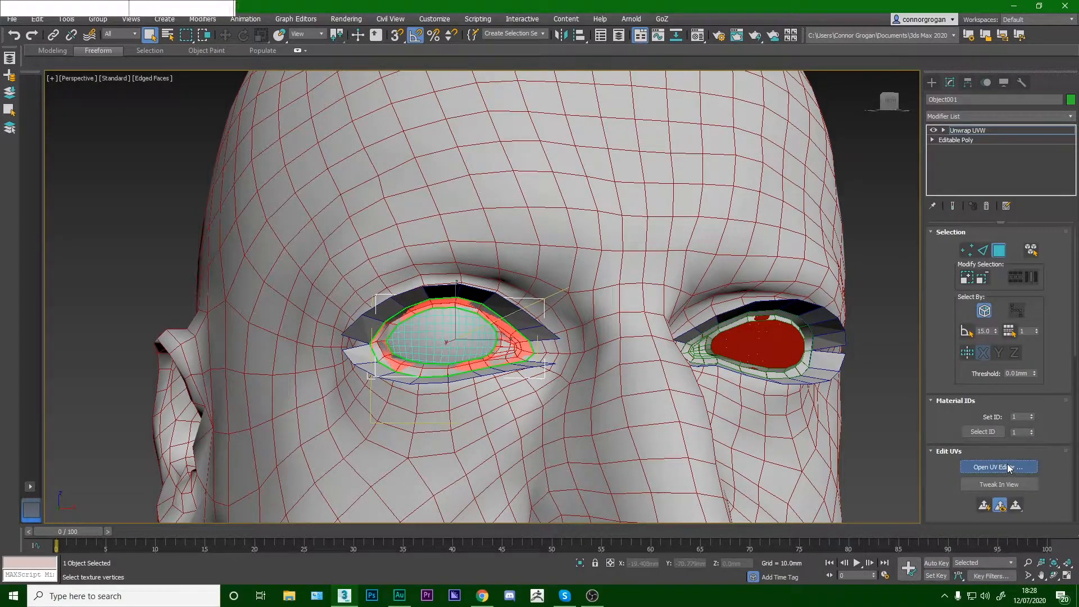
# Replace the right-eye ring's UVs with the left-eye ring's layout.
pyautogui.click(79, 68)
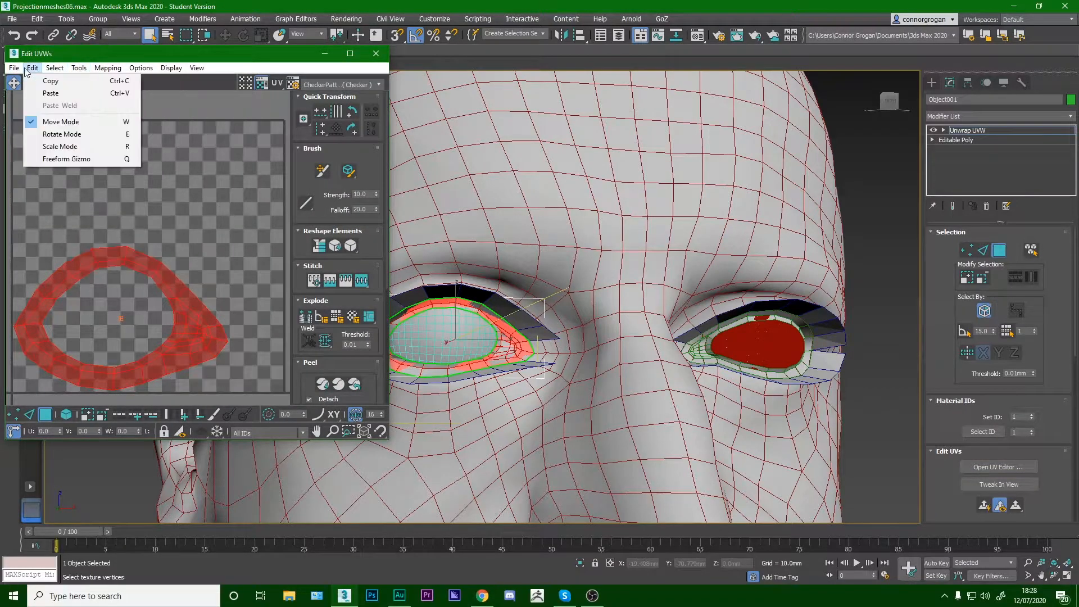
pyautogui.click(34, 82)
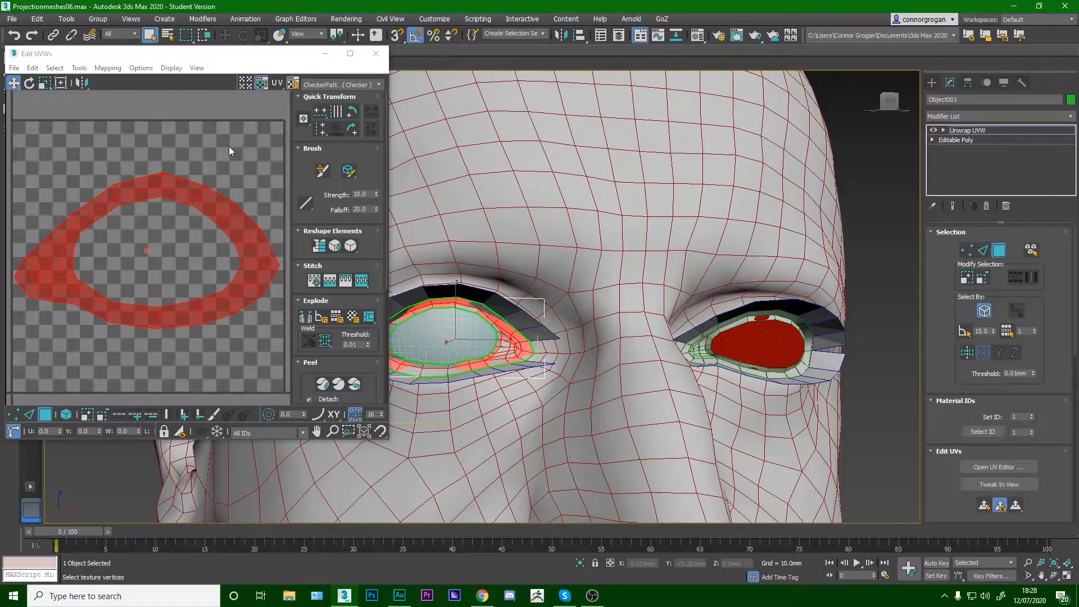
pyautogui.scroll(5, 484, 274)
pyautogui.scroll(-2, 481, 327)
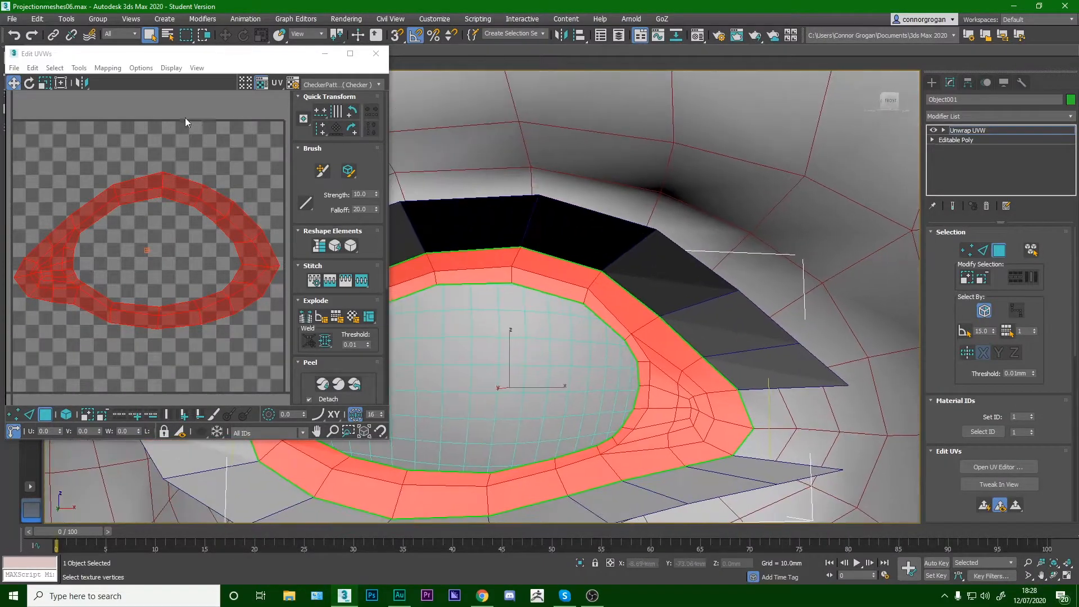
# Run Relax By Polygon Angles on the right-eye ring's UVs with 100 iterations and amount 0.1.
pyautogui.click(83, 68)
pyautogui.click(129, 257)
pyautogui.click(135, 150)
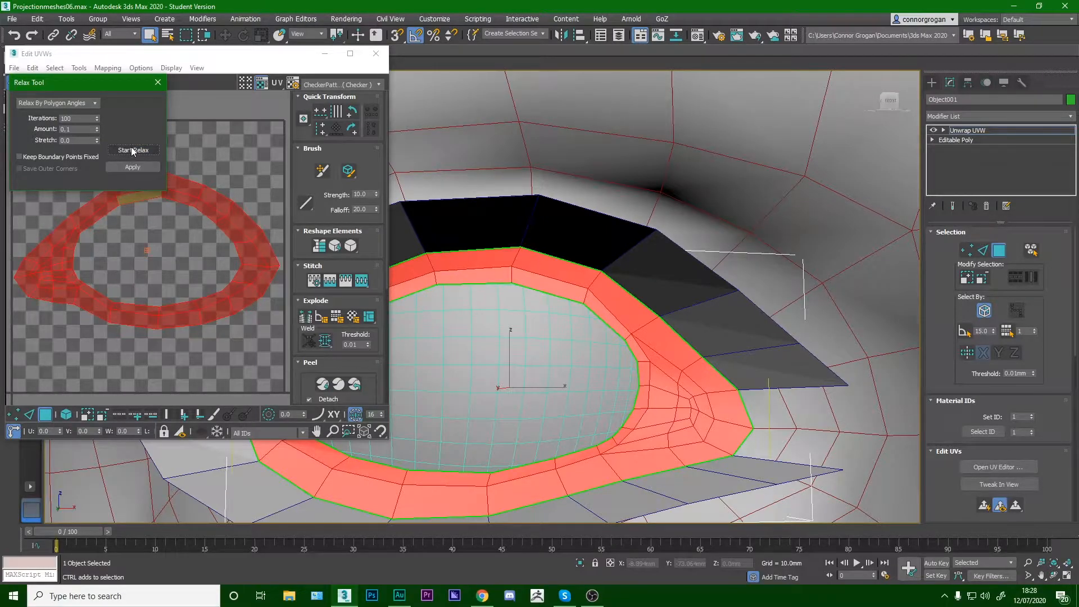
pyautogui.click(132, 150)
pyautogui.scroll(-5, 461, 259)
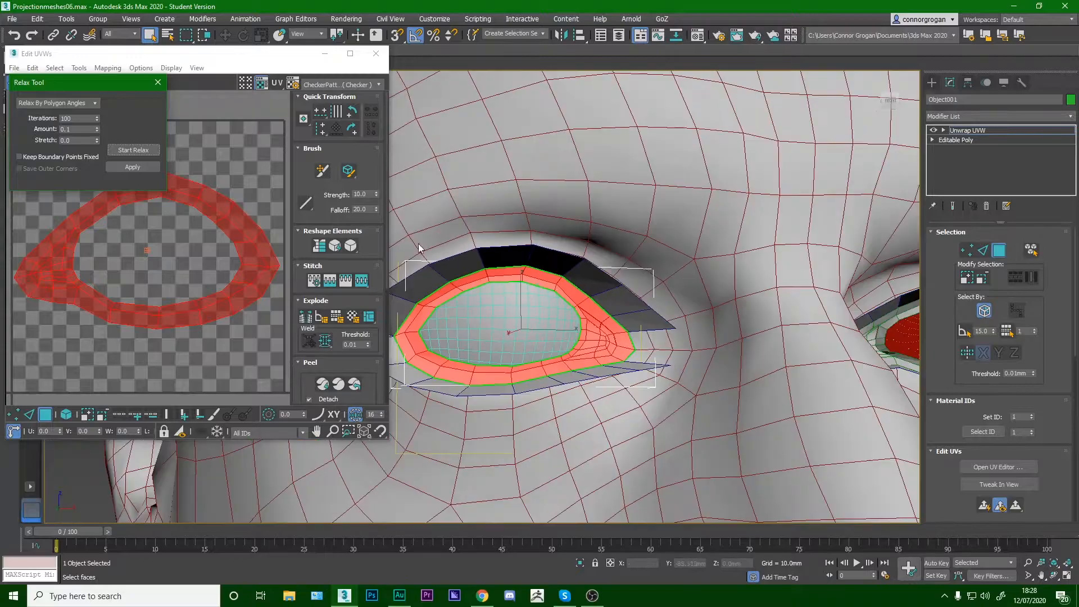
# Select individual UV faces around the right-eye ring to check which mesh faces they correspond to, and close the Relax tool.
pyautogui.click(209, 211)
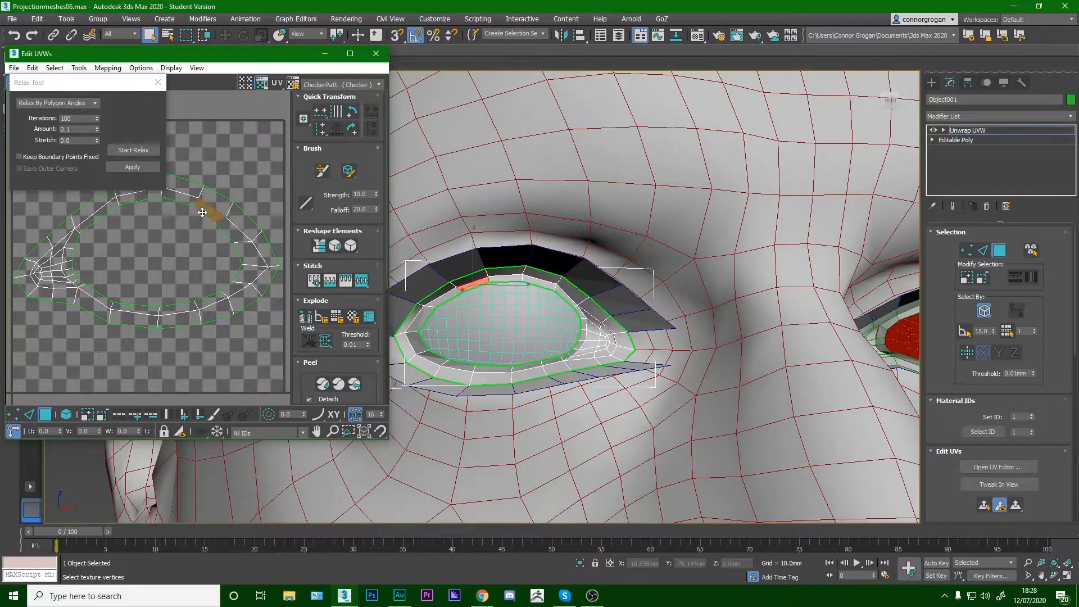
pyautogui.click(218, 202)
pyautogui.click(238, 218)
pyautogui.click(233, 233)
pyautogui.click(262, 246)
pyautogui.click(254, 263)
pyautogui.click(251, 274)
pyautogui.click(264, 280)
pyautogui.click(249, 298)
pyautogui.click(232, 292)
pyautogui.click(225, 308)
pyautogui.click(207, 299)
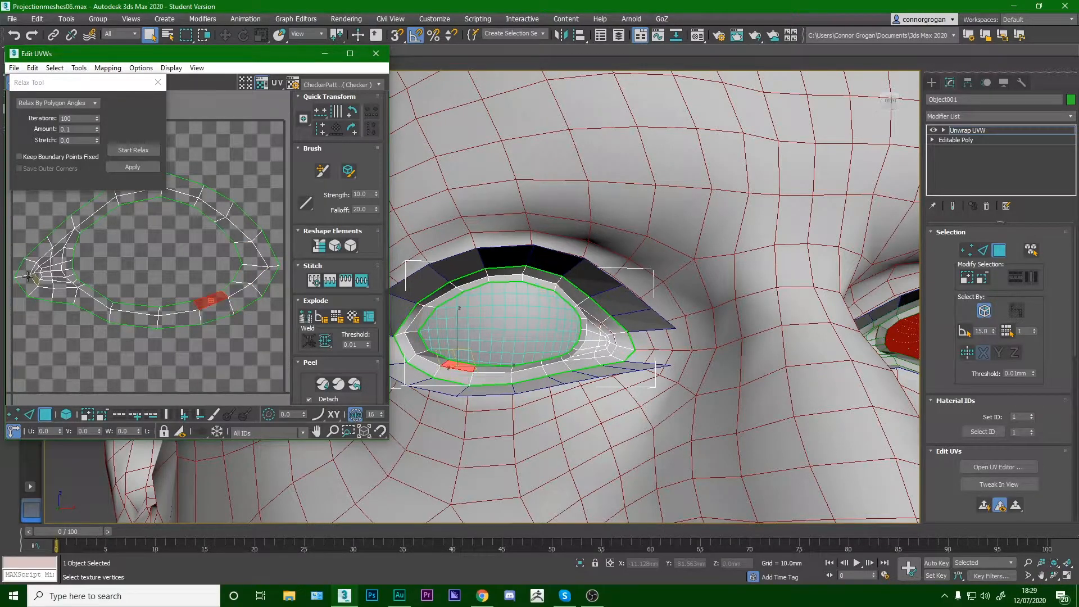
pyautogui.click(61, 270)
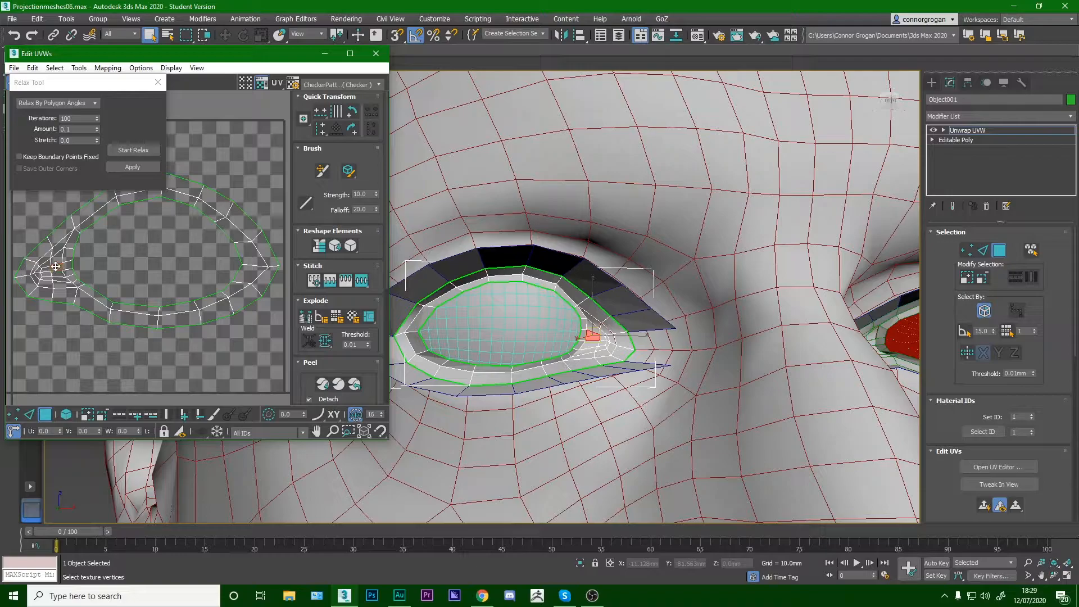
pyautogui.click(67, 254)
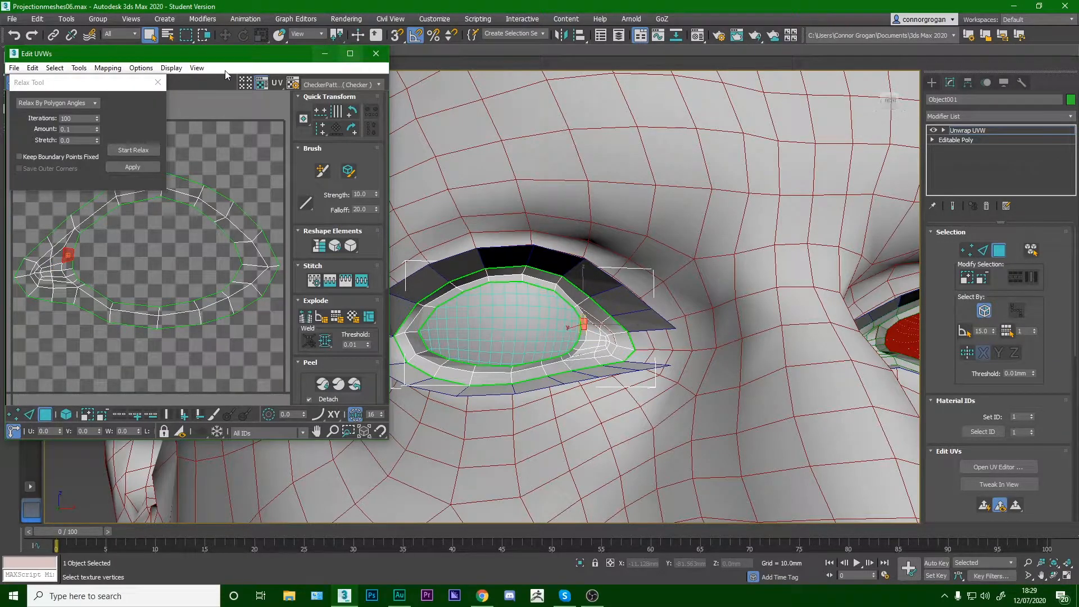
pyautogui.click(158, 83)
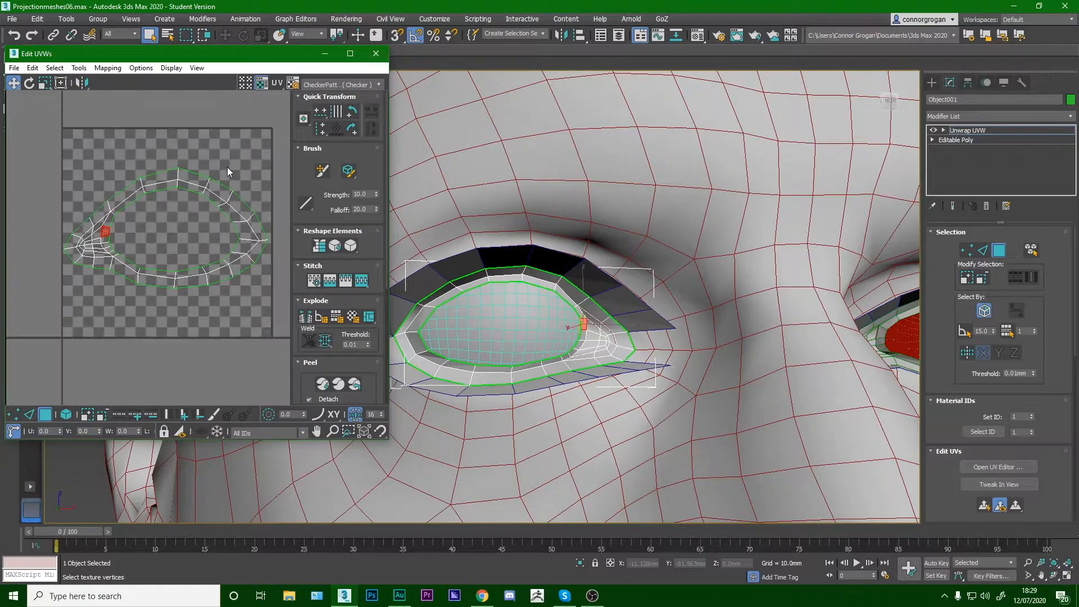
# Close the UV editor and collapse the right-eye ring's Unwrap UVW modifier into the mesh.
pyautogui.click(375, 54)
pyautogui.rightClick(975, 131)
pyautogui.click(956, 235)
pyautogui.click(591, 343)
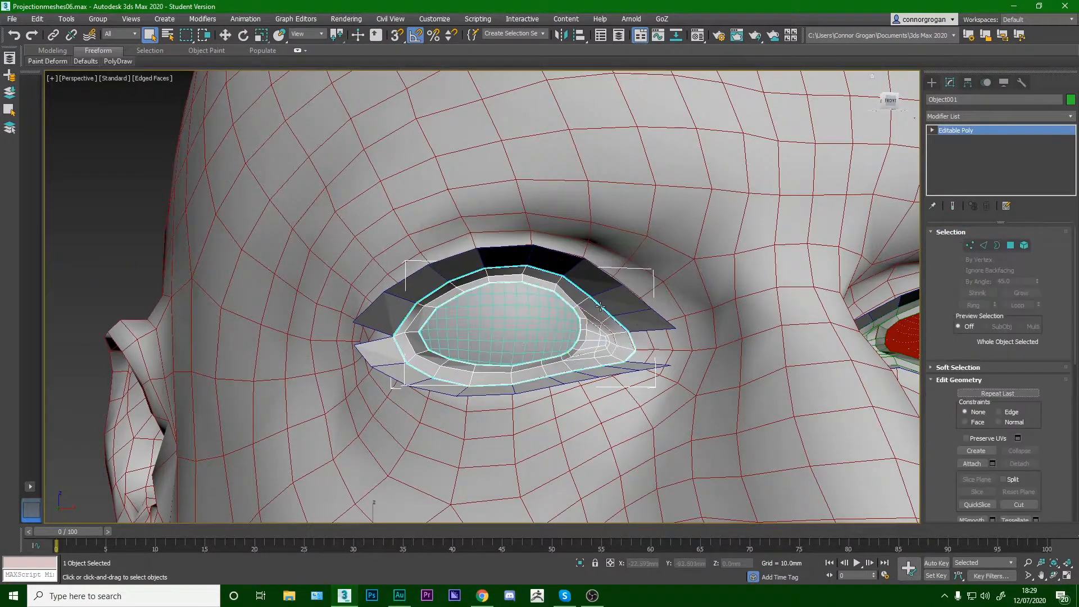
# Attach the left-eye ring to the right-eye ring so both form one object.
pyautogui.scroll(-5, 594, 338)
pyautogui.scroll(5, 689, 311)
pyautogui.scroll(3, 690, 308)
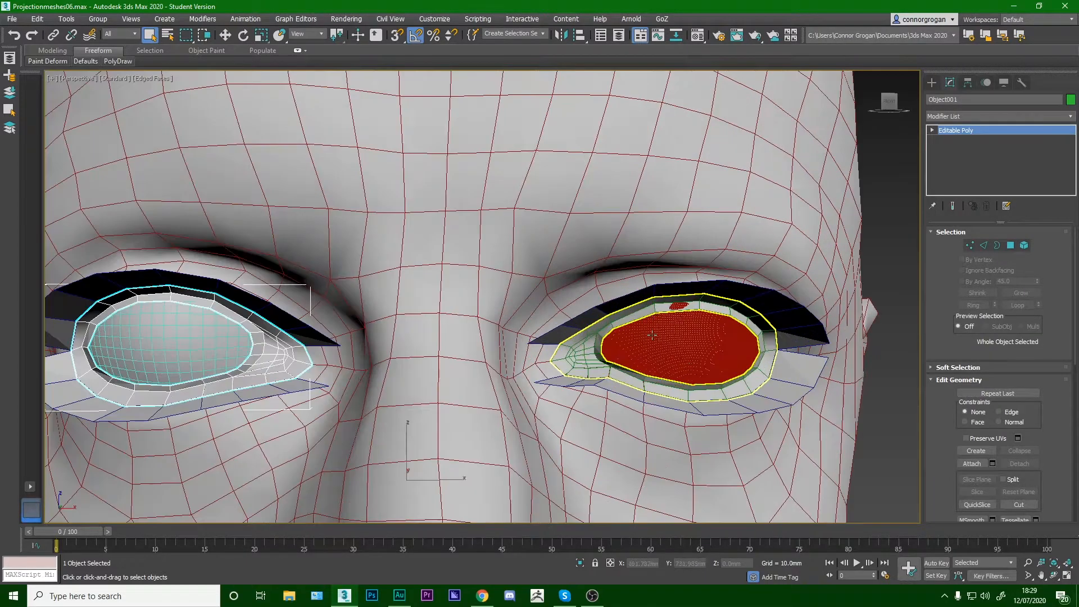
pyautogui.click(972, 463)
pyautogui.click(595, 365)
pyautogui.click(972, 463)
# Apply an Unwrap UVW modifier to the combined eye-ring object and open its layout in the UV editor.
pyautogui.click(996, 119)
pyautogui.press('u')
pyautogui.click(986, 431)
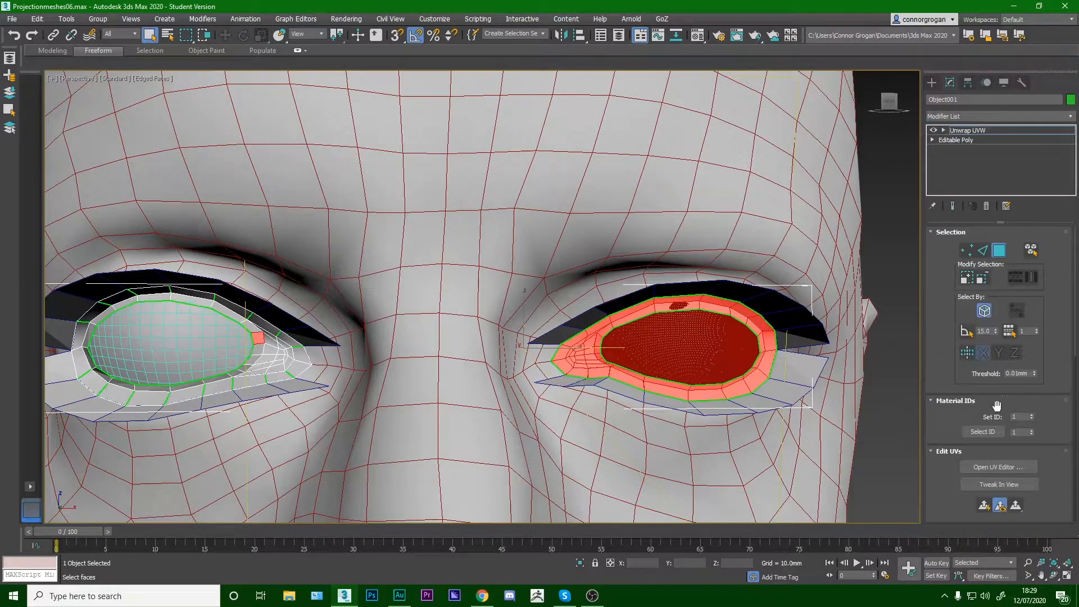
pyautogui.click(1005, 465)
pyautogui.scroll(-2, 157, 200)
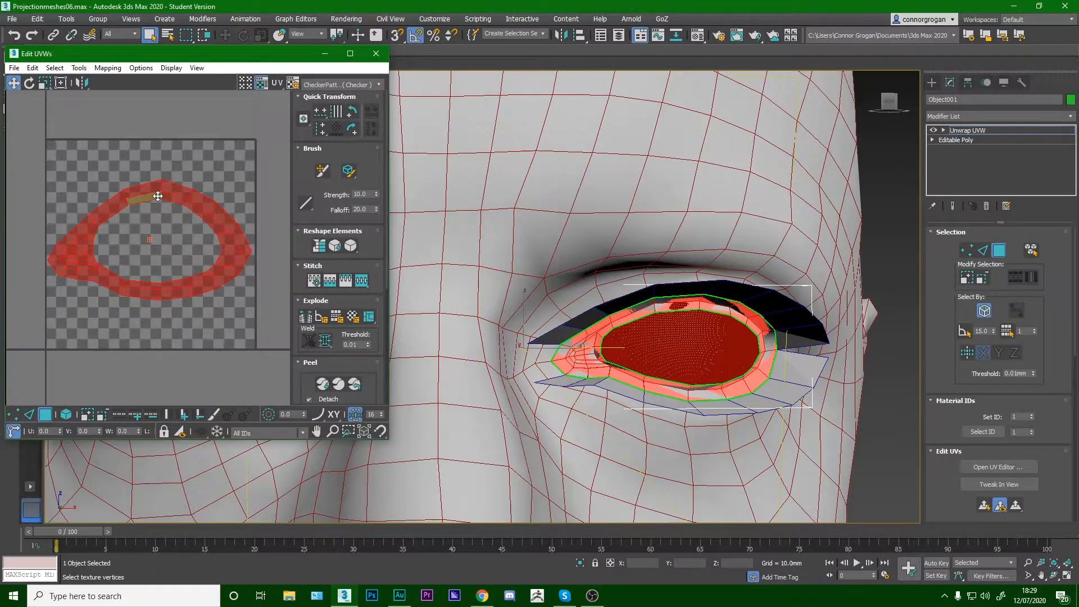
pyautogui.scroll(2, 95, 219)
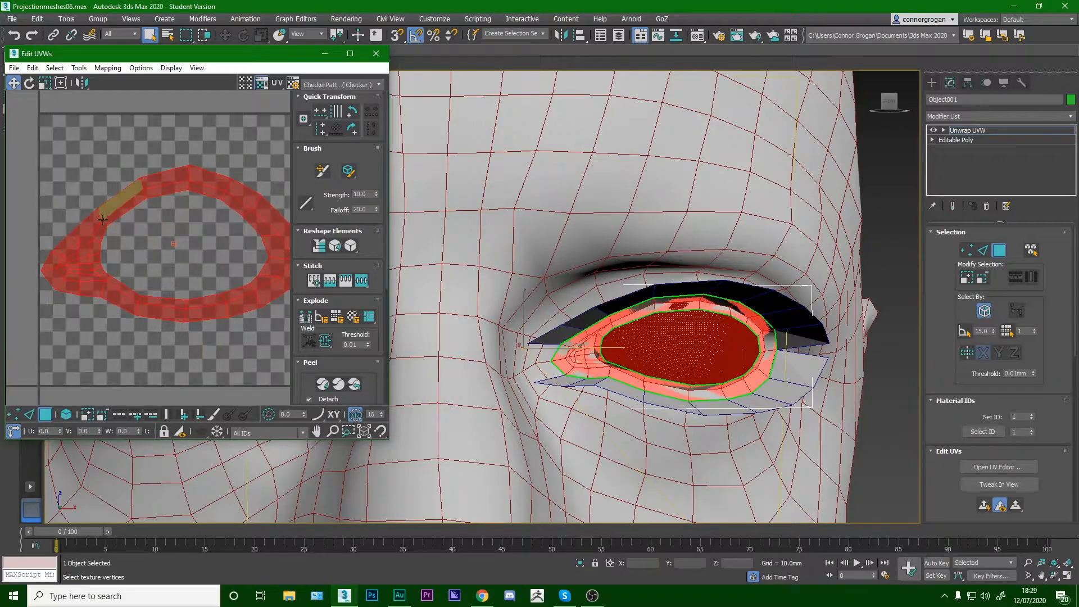
# Try moving the left-eye ring's UV shell away from the overlapping shell, and undo the UV changes.
pyautogui.click(77, 162)
pyautogui.click(66, 414)
pyautogui.click(118, 299)
pyautogui.moveTo(118, 299); pyautogui.dragTo(219, 350)
pyautogui.scroll(2, 117, 278)
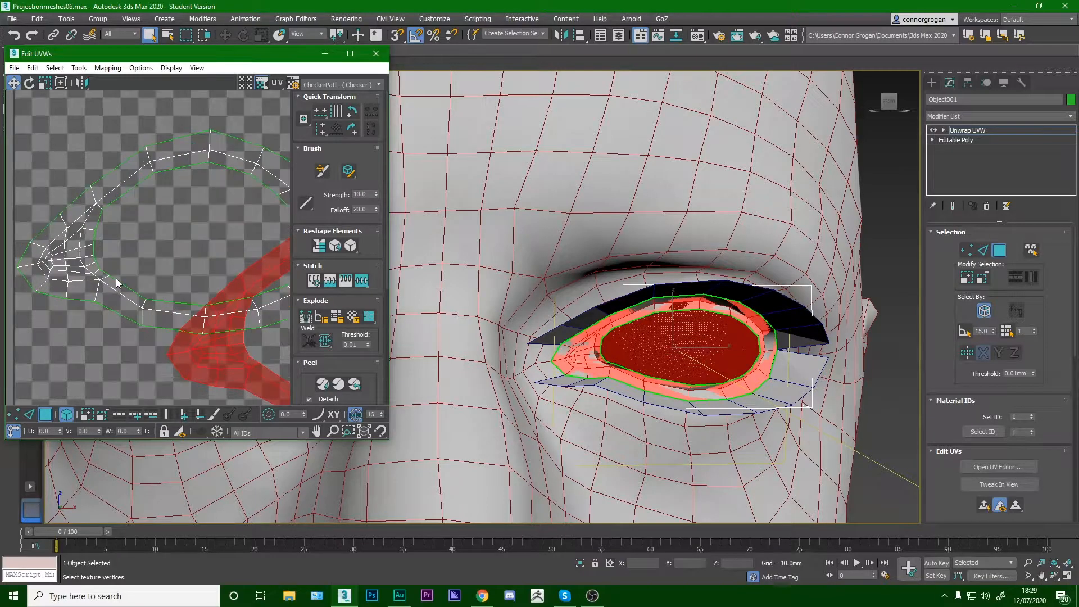
pyautogui.click(92, 259)
pyautogui.scroll(-4, 125, 259)
pyautogui.moveTo(443, 287); pyautogui.dragTo(579, 265, button='middle')
pyautogui.click(224, 272)
pyautogui.hotkey('ctrl', 'z')
pyautogui.hotkey('ctrl', 'z')
# Examine how closely the two eye rings' UV shells overlap, undoing any test move of a shell.
pyautogui.moveTo(157, 269); pyautogui.dragTo(225, 259, button='middle')
pyautogui.scroll(-2, 226, 259)
pyautogui.scroll(4, 240, 244)
pyautogui.click(189, 226)
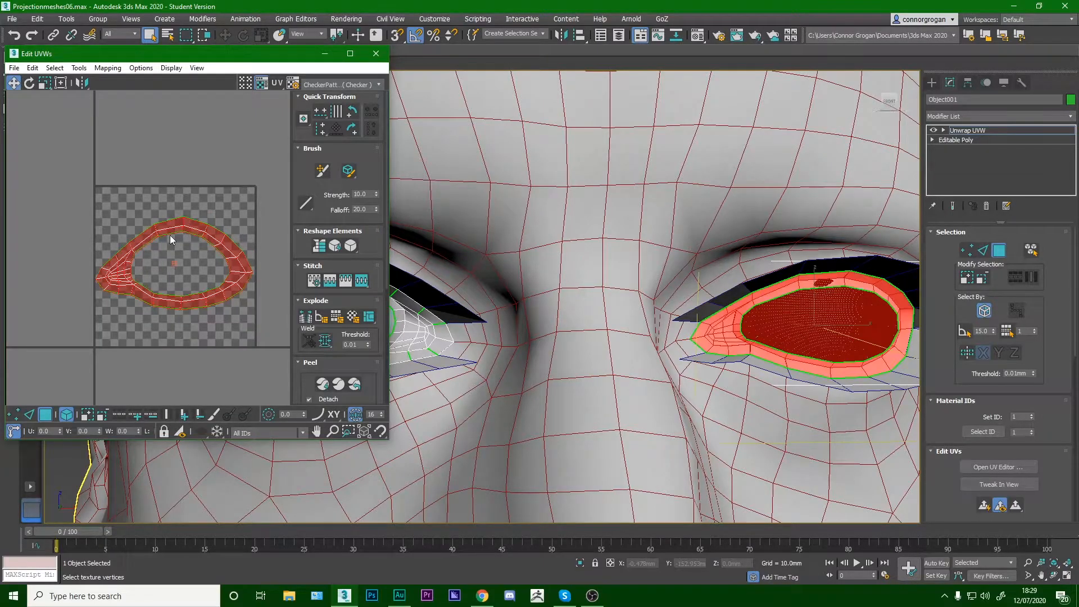
pyautogui.moveTo(173, 237); pyautogui.dragTo(276, 227, button='middle')
pyautogui.moveTo(558, 273); pyautogui.dragTo(705, 256, button='middle')
pyautogui.scroll(-4, 542, 252)
pyautogui.scroll(4, 555, 243)
pyautogui.scroll(8, 169, 236)
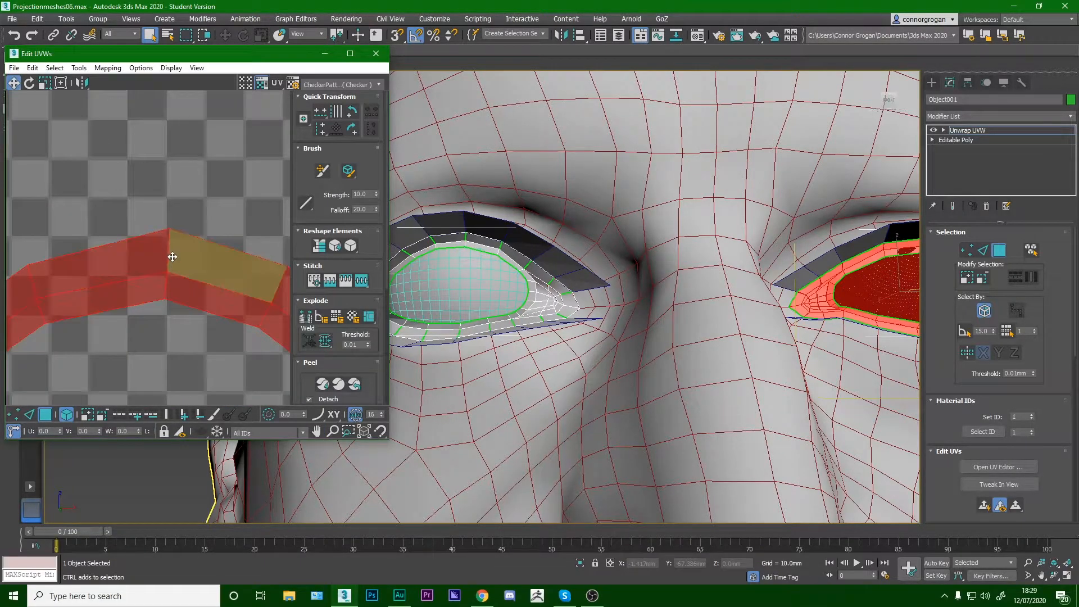
pyautogui.scroll(-6, 162, 251)
pyautogui.moveTo(179, 244); pyautogui.dragTo(222, 193)
pyautogui.hotkey('ctrl', 'z')
pyautogui.scroll(5, 142, 238)
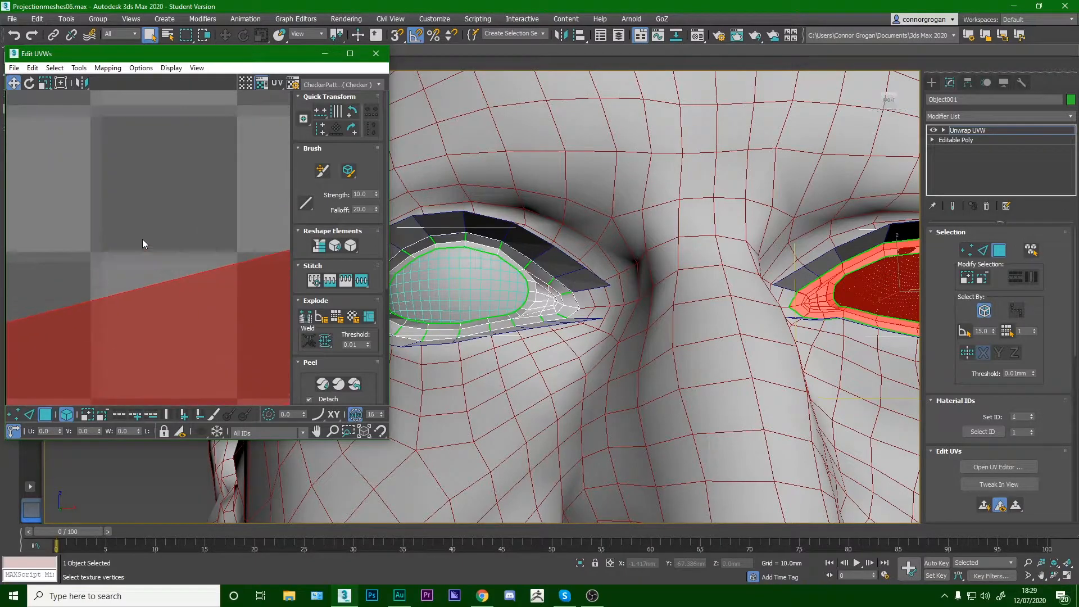
pyautogui.click(141, 228)
pyautogui.scroll(-7, 150, 221)
# Collapse the combined object's modifier stack into an Editable Poly and rename the object Eye_Transition_Mesh.
pyautogui.click(376, 54)
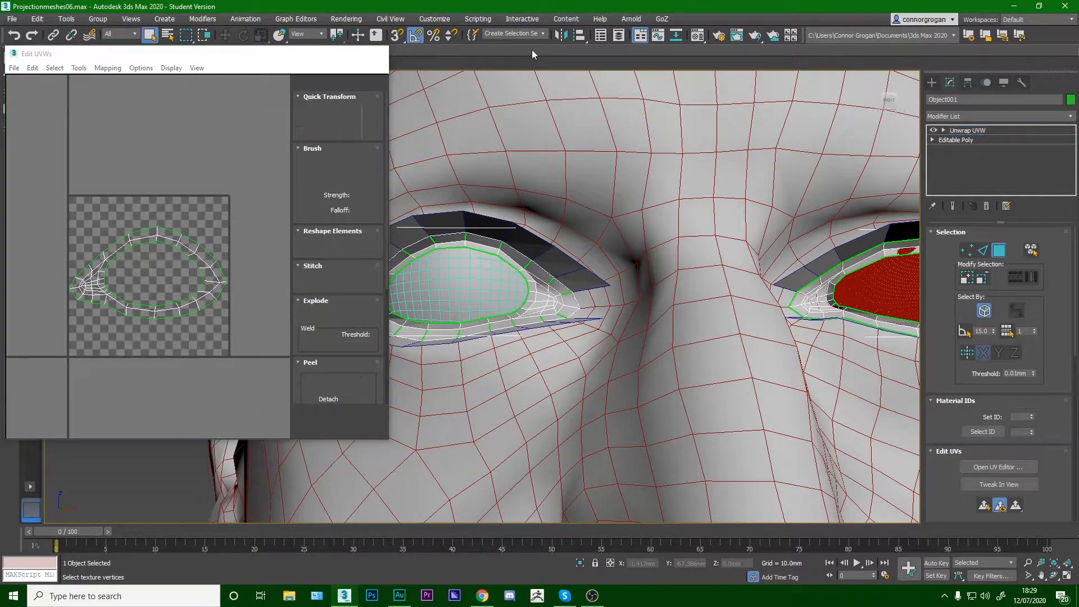
pyautogui.rightClick(989, 133)
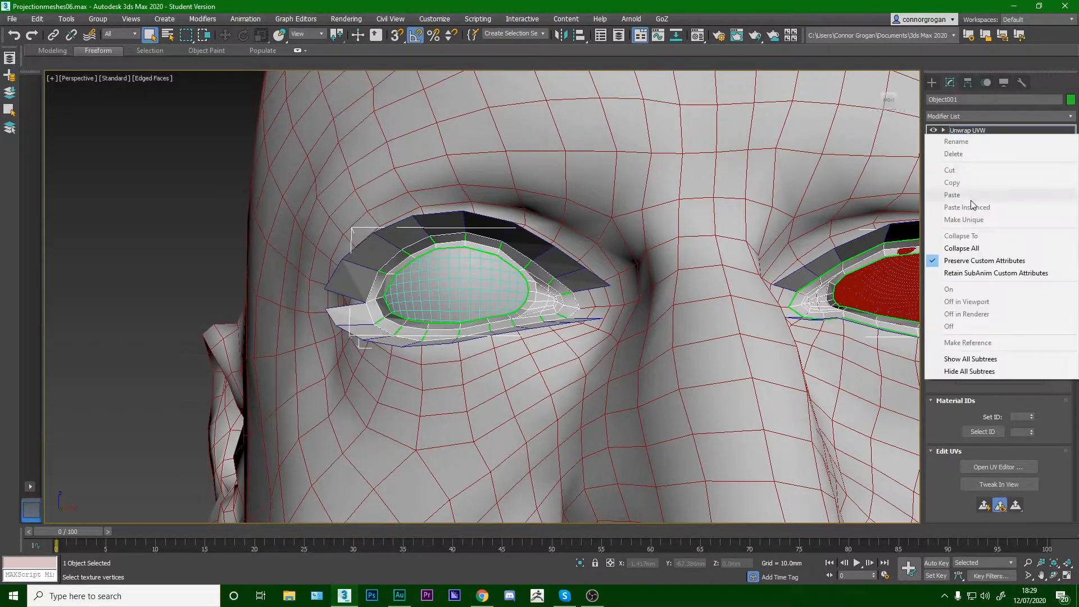
pyautogui.click(971, 248)
pyautogui.press('Return')
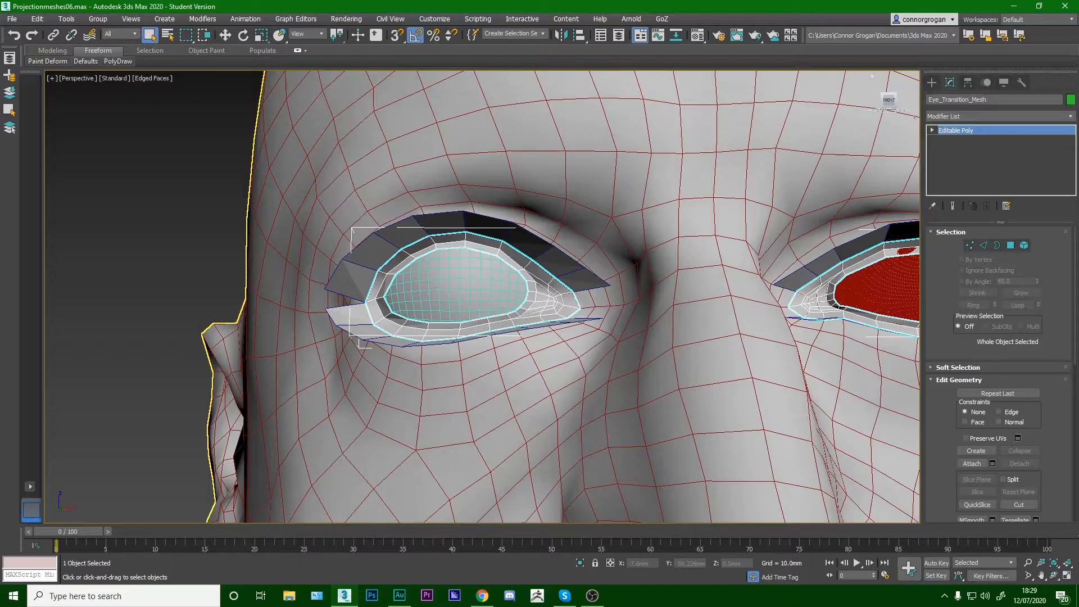
# Inspect the low-poly head and the finished eye-area meshes from several angles and distances.
pyautogui.scroll(-10, 585, 223)
pyautogui.scroll(6, 584, 224)
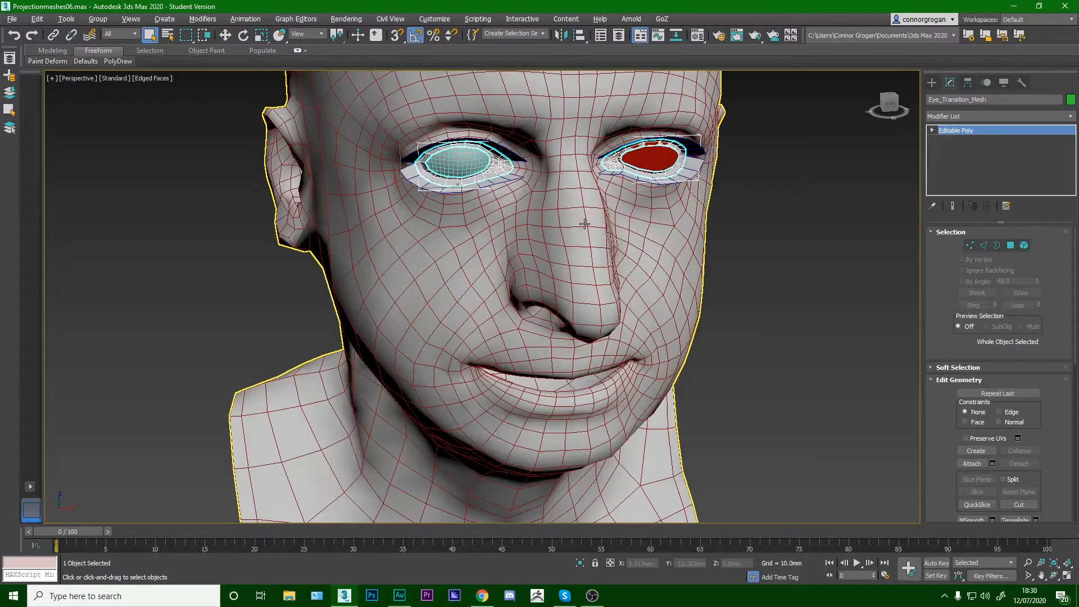
pyautogui.scroll(5, 602, 217)
pyautogui.keyDown('alt'); pyautogui.moveTo(628, 217); pyautogui.dragTo(622, 178, button='middle'); pyautogui.keyUp('alt')
pyautogui.scroll(-5, 596, 217)
pyautogui.moveTo(623, 177); pyautogui.dragTo(635, 273, button='middle')
pyautogui.scroll(-2, 621, 238)
pyautogui.scroll(4, 598, 239)
pyautogui.scroll(-5, 582, 244)
pyautogui.scroll(6, 577, 253)
pyautogui.click(603, 241)
pyautogui.scroll(-5, 600, 239)
pyautogui.scroll(5, 635, 272)
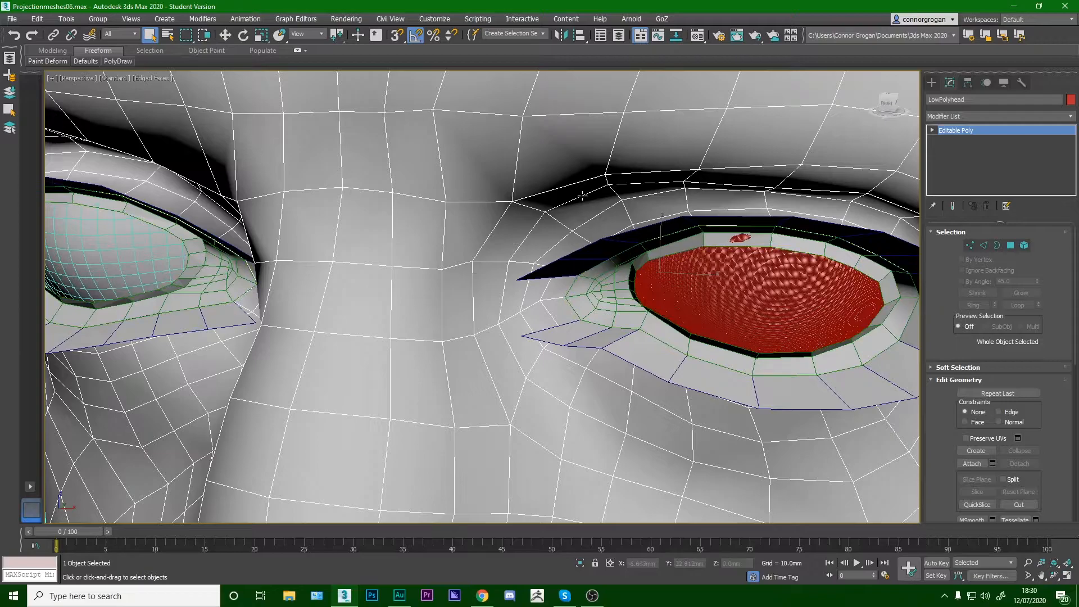
pyautogui.scroll(-5, 494, 220)
pyautogui.keyDown('alt'); pyautogui.moveTo(494, 220); pyautogui.dragTo(587, 248, button='middle'); pyautogui.keyUp('alt')
pyautogui.scroll(2, 523, 228)
pyautogui.scroll(-4, 524, 228)
pyautogui.scroll(5, 593, 298)
pyautogui.scroll(-4, 593, 298)
pyautogui.keyDown('alt'); pyautogui.moveTo(571, 296); pyautogui.dragTo(525, 298, button='middle'); pyautogui.keyUp('alt')
pyautogui.scroll(-5, 542, 300)
pyautogui.scroll(6, 542, 300)
pyautogui.scroll(-4, 542, 279)
pyautogui.scroll(3, 595, 301)
pyautogui.scroll(5, 545, 288)
# Select the eye-transition mesh and examine the head's mouth and nose areas up close.
pyautogui.click(506, 288)
pyautogui.scroll(-5, 506, 287)
pyautogui.scroll(6, 511, 301)
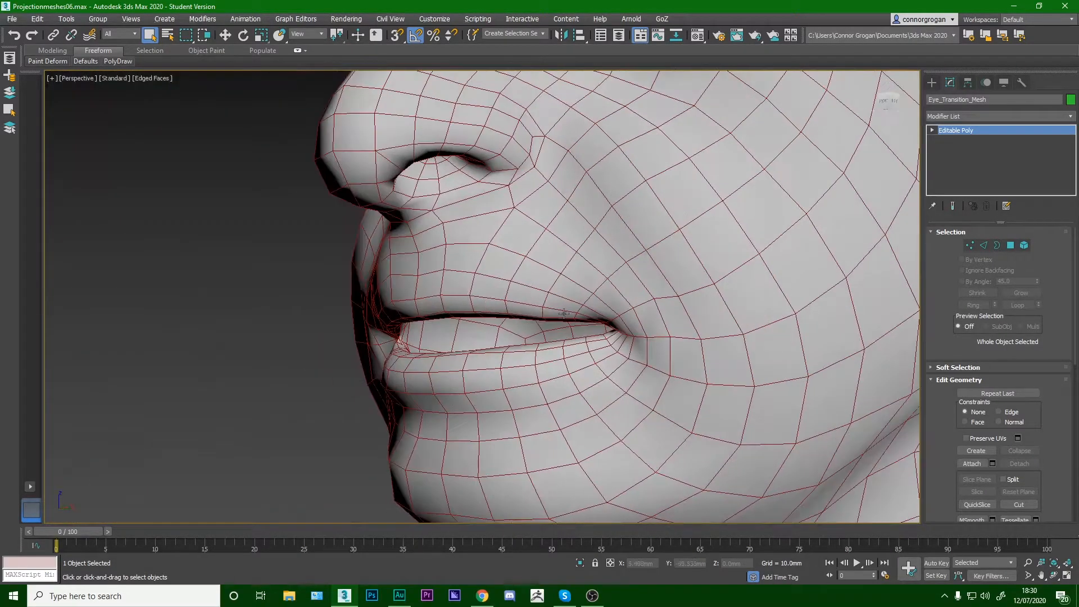
pyautogui.scroll(6, 594, 323)
pyautogui.scroll(-6, 594, 323)
pyautogui.keyDown('alt'); pyautogui.moveTo(594, 324); pyautogui.dragTo(595, 314, button='middle'); pyautogui.keyUp('alt')
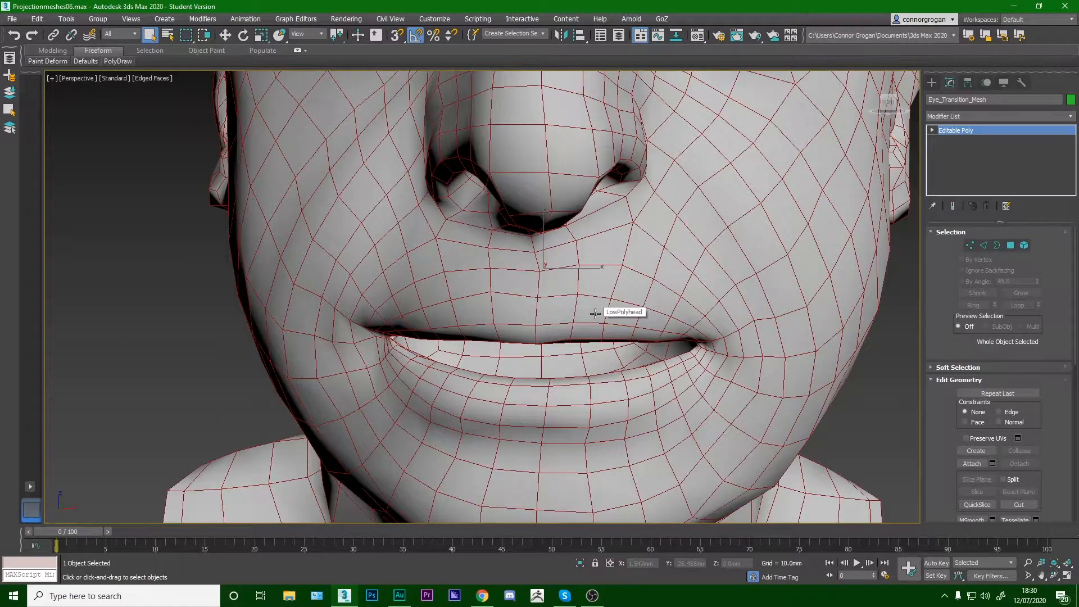
pyautogui.scroll(-5, 569, 329)
pyautogui.scroll(5, 575, 327)
pyautogui.moveTo(562, 330)
pyautogui.keyDown('alt'); pyautogui.mouseDown(button='middle')
pyautogui.moveTo(601, 349)
pyautogui.moveTo(554, 369)
pyautogui.moveTo(514, 337)
pyautogui.moveTo(579, 340)
pyautogui.mouseUp(button='middle'); pyautogui.keyUp('alt')
pyautogui.scroll(-5, 554, 369)
pyautogui.scroll(5, 554, 368)
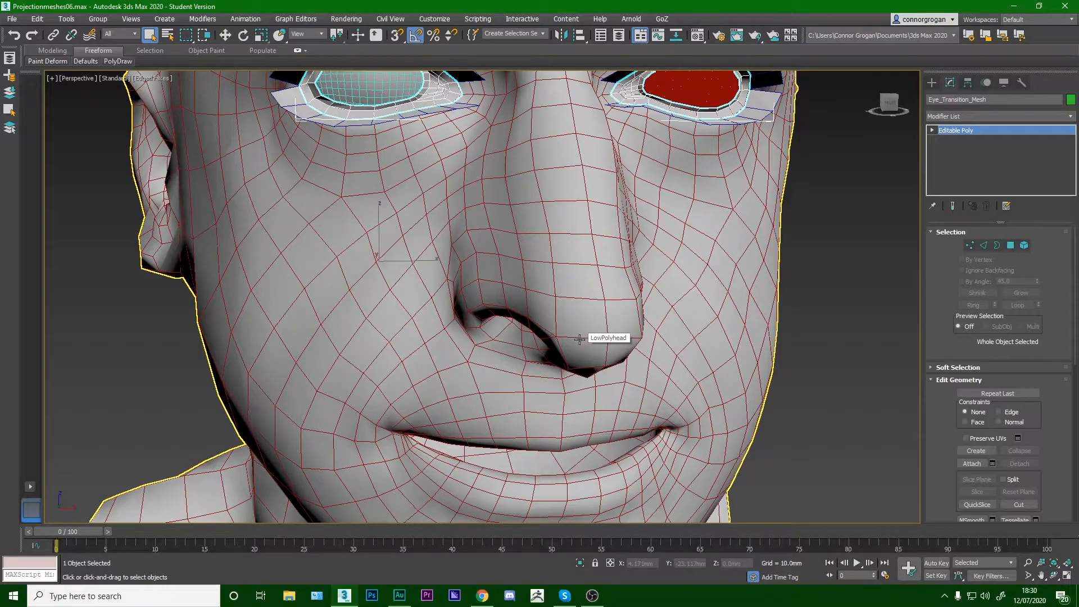
# Review the whole face from several angles, selecting the eyelashes mesh to examine it around both eyes.
pyautogui.scroll(-5, 579, 339)
pyautogui.keyDown('alt'); pyautogui.moveTo(579, 339); pyautogui.dragTo(579, 306, button='middle'); pyautogui.keyUp('alt')
pyautogui.scroll(-3, 544, 310)
pyautogui.scroll(5, 503, 265)
pyautogui.keyDown('alt'); pyautogui.moveTo(503, 265); pyautogui.dragTo(563, 283, button='middle'); pyautogui.keyUp('alt')
pyautogui.scroll(-4, 568, 280)
pyautogui.keyDown('alt'); pyautogui.moveTo(632, 275); pyautogui.dragTo(585, 284, button='middle'); pyautogui.keyUp('alt')
pyautogui.scroll(5, 587, 277)
pyautogui.scroll(-4, 540, 280)
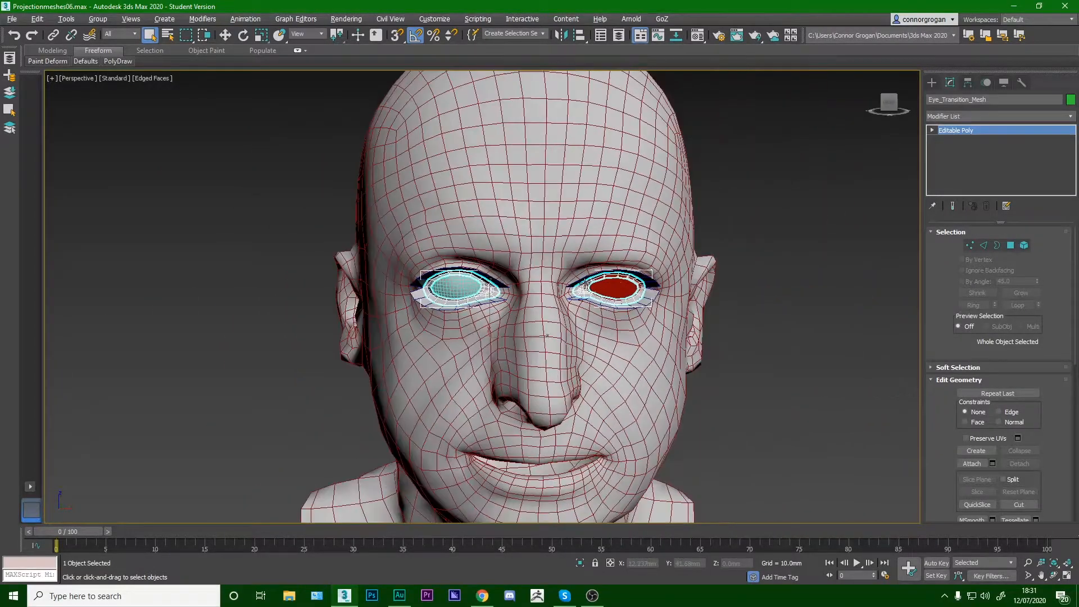
pyautogui.keyDown('alt'); pyautogui.moveTo(453, 280); pyautogui.dragTo(556, 266, button='middle'); pyautogui.keyUp('alt')
pyautogui.scroll(5, 496, 284)
pyautogui.click(495, 283)
pyautogui.scroll(-4, 495, 283)
pyautogui.scroll(-5, 567, 265)
pyautogui.scroll(5, 553, 266)
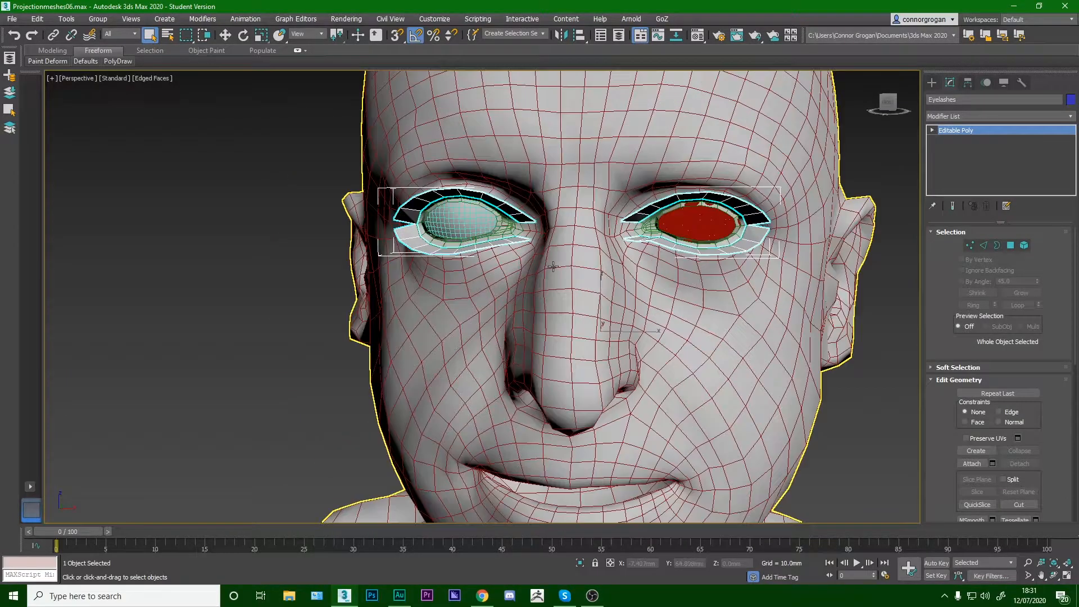
pyautogui.scroll(4, 601, 239)
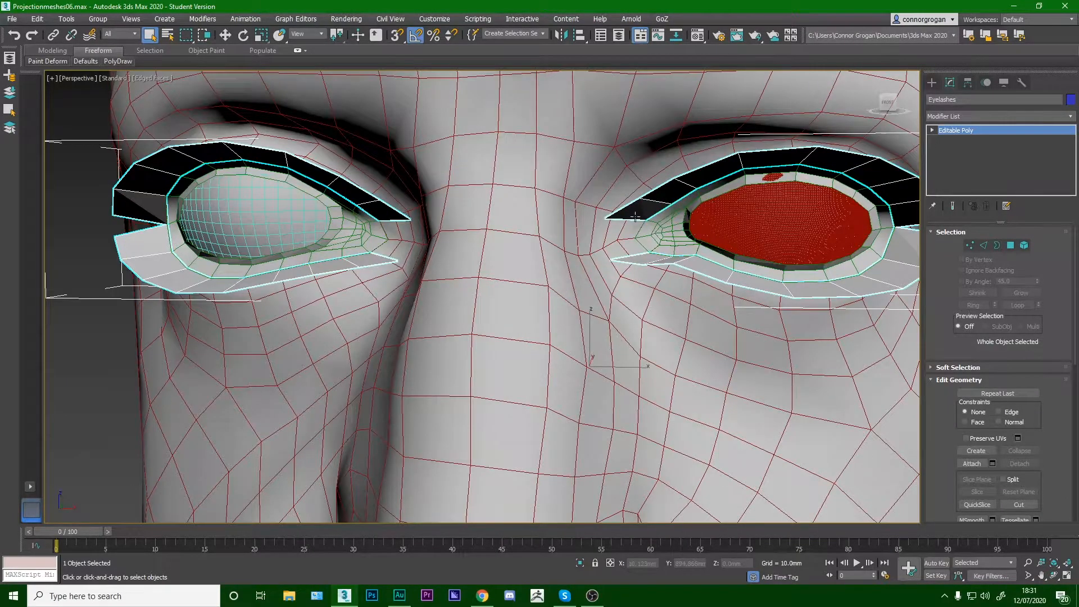
pyautogui.scroll(-6, 602, 247)
pyautogui.moveTo(581, 264)
pyautogui.keyDown('alt'); pyautogui.mouseDown(button='middle')
pyautogui.moveTo(598, 279)
pyautogui.moveTo(585, 280)
pyautogui.mouseUp(button='middle'); pyautogui.keyUp('alt')
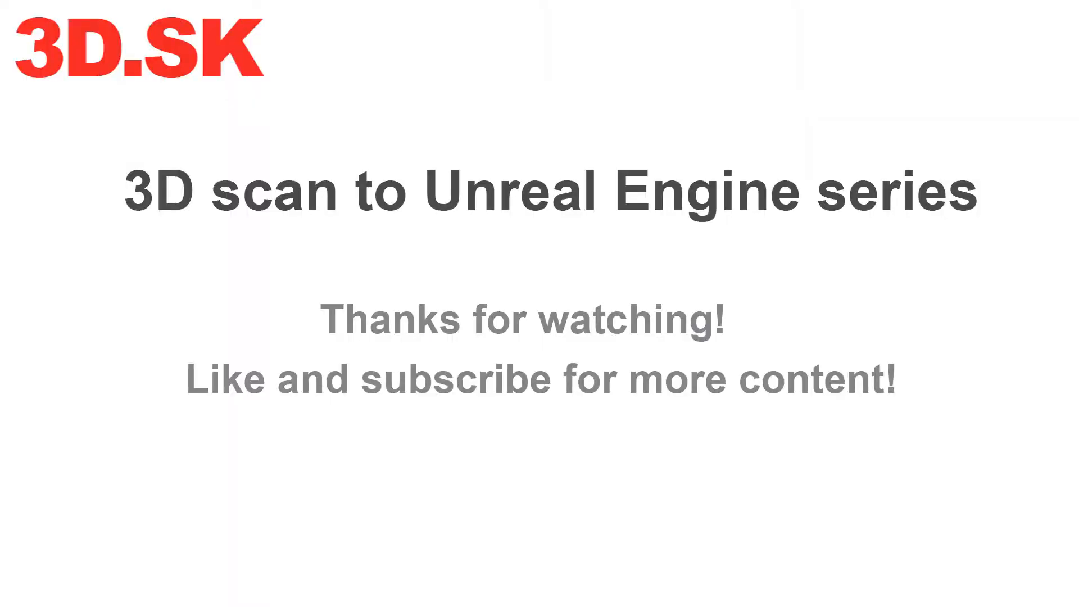